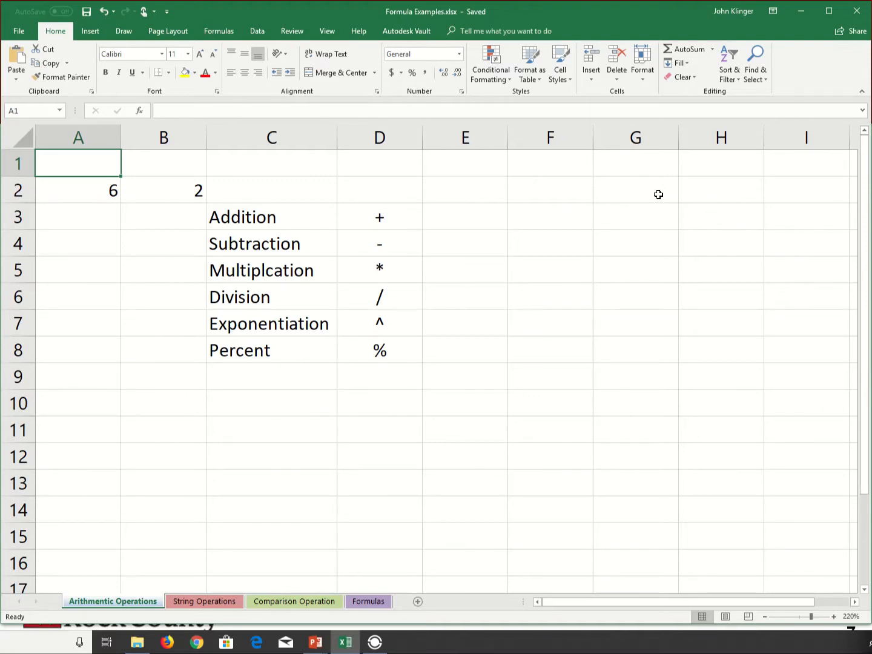
Enter the column headings X in cell A1 and Y in cell B1.
type("X")
key("Tab")
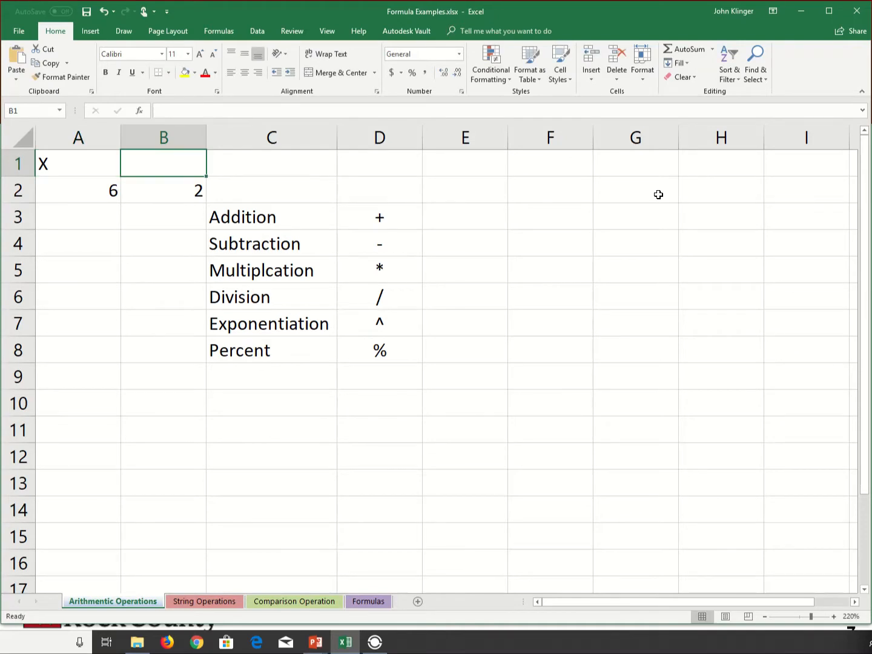
type("Y")
key("shift+Tab")
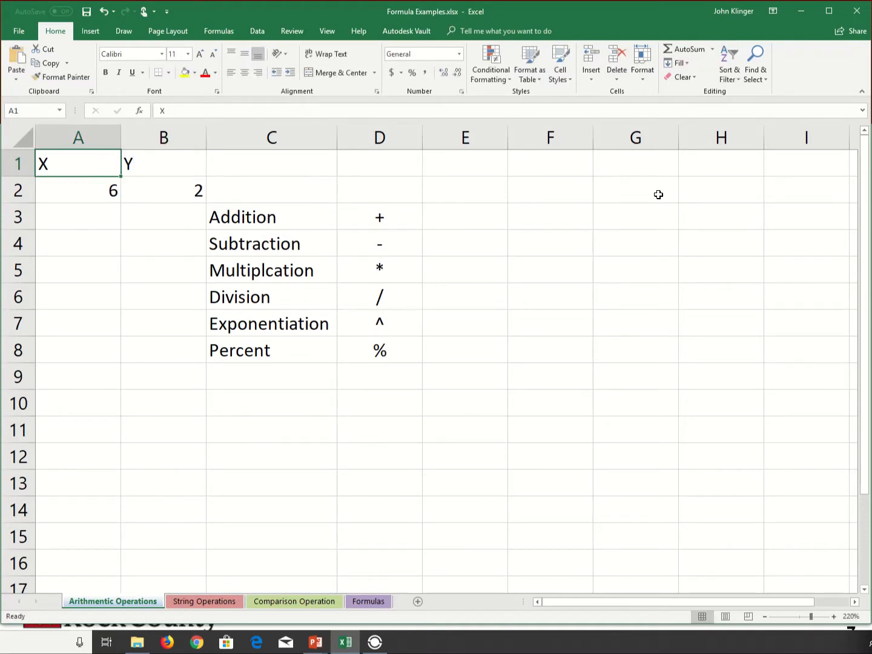
Center and bold the X and Y headings in cells A1:B1.
key("shift+Right")
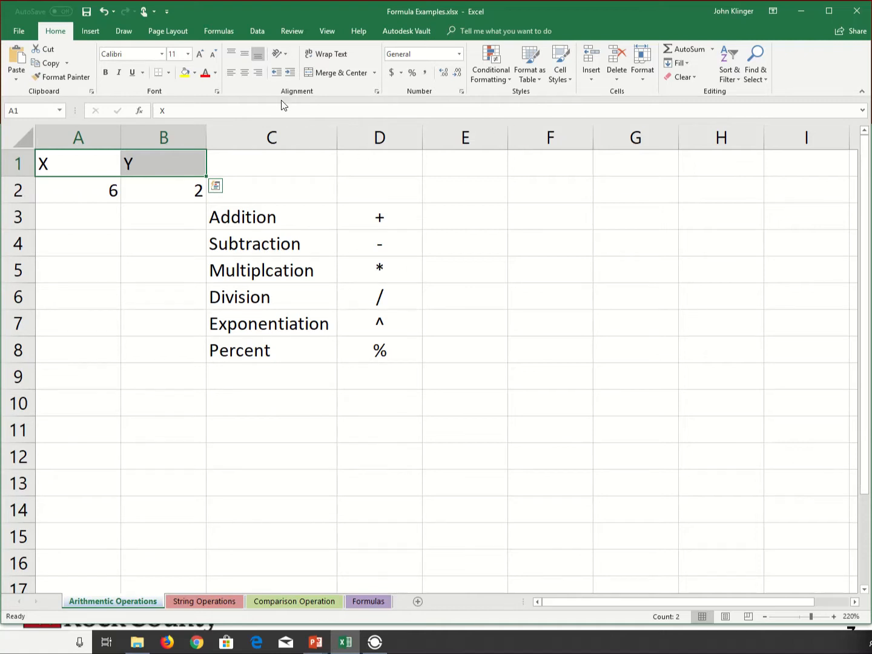
left_click(242, 73)
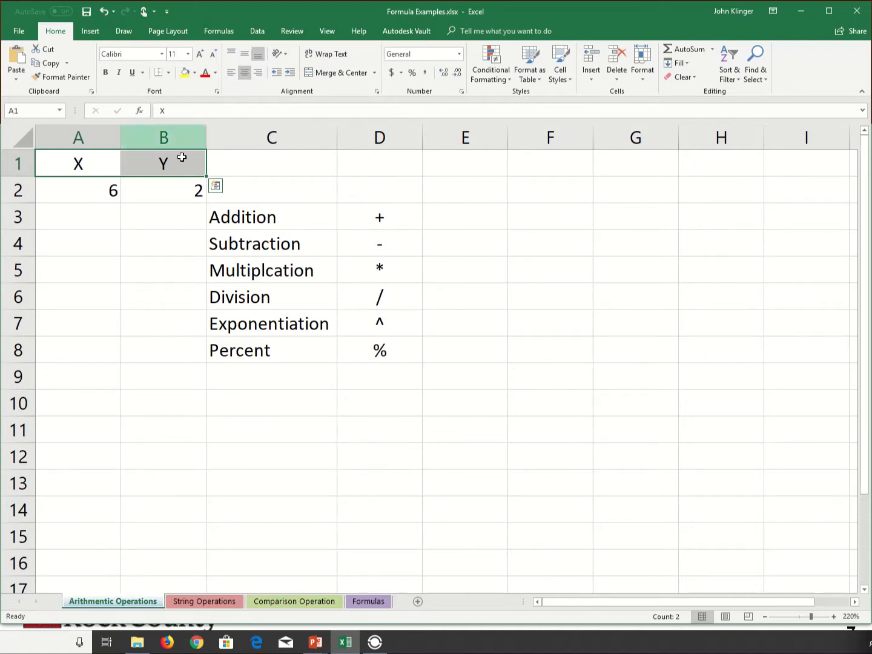
left_click(110, 73)
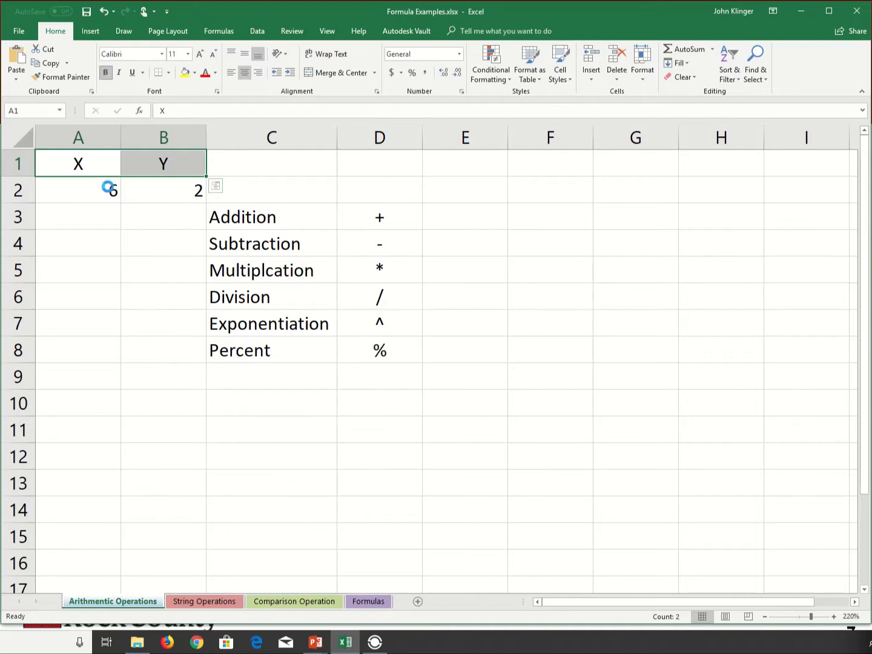
Enter the addition formula =A2+B2 in cell B3, beside the Addition label.
left_click(99, 190)
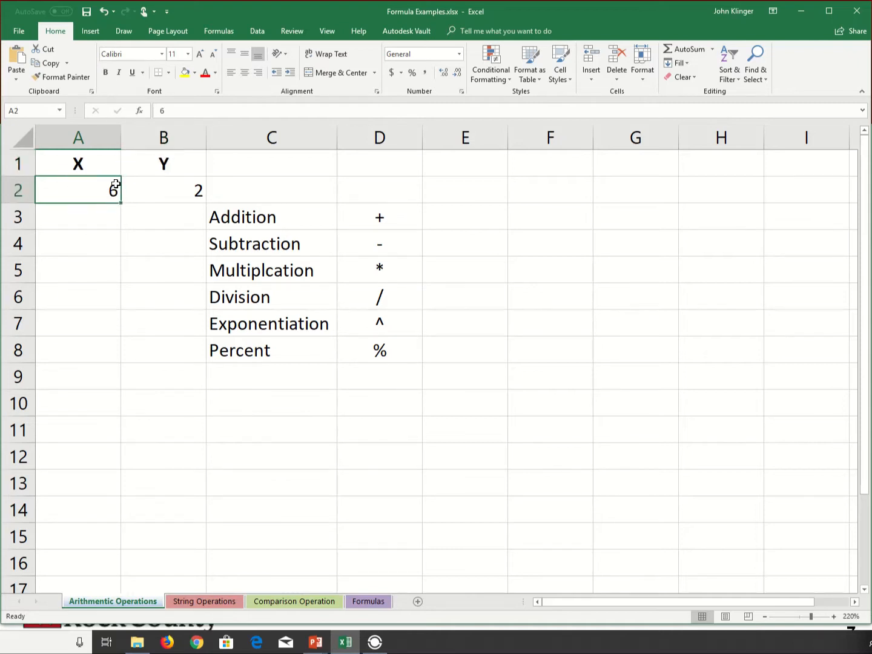
left_click(164, 226)
left_click(110, 224)
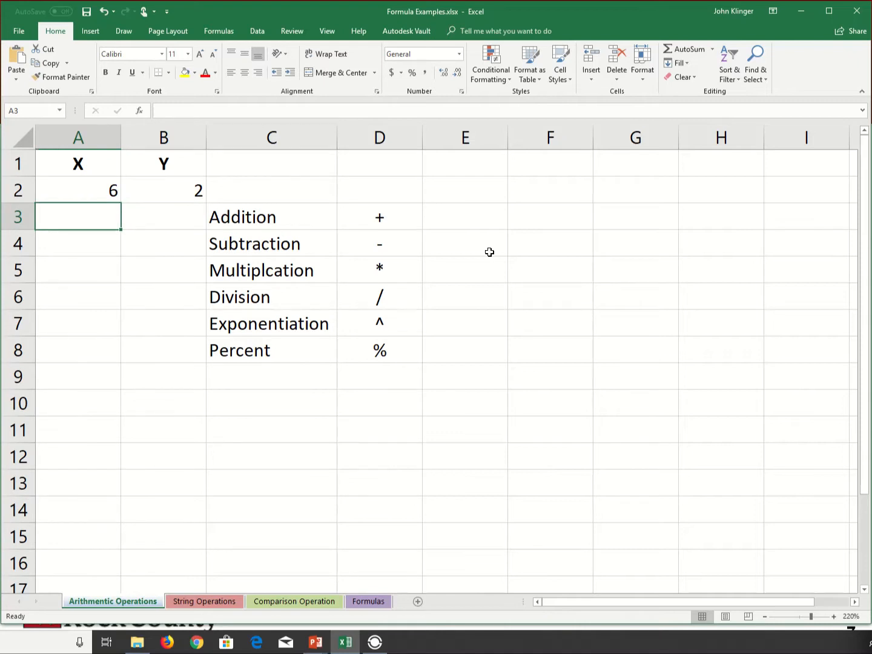
key("Right")
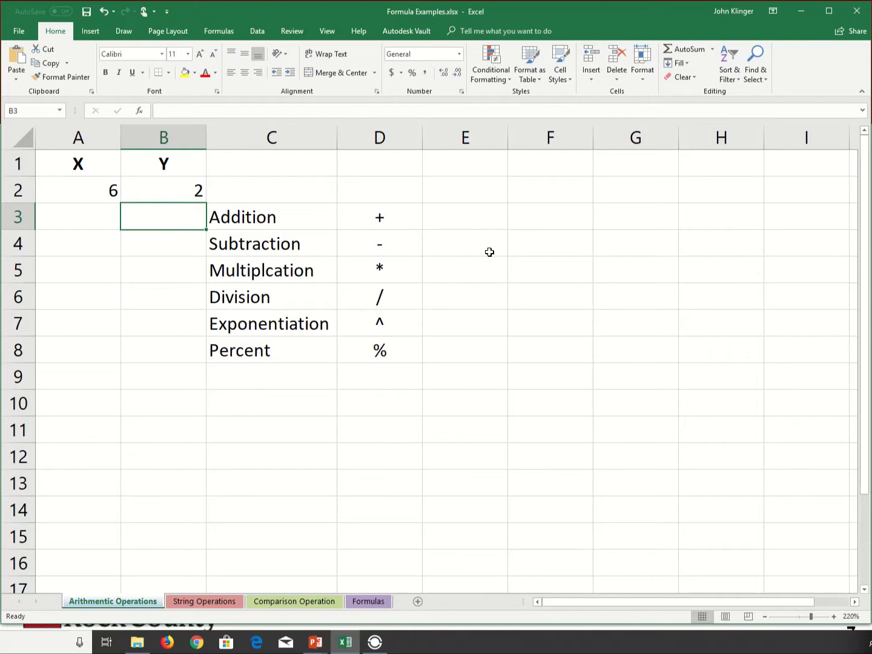
type("=")
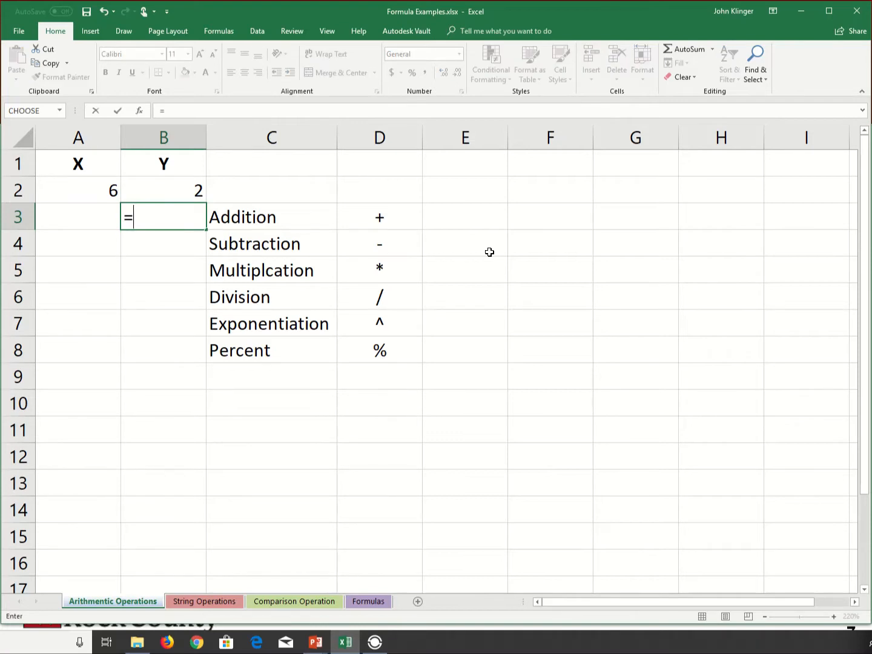
left_click(105, 193)
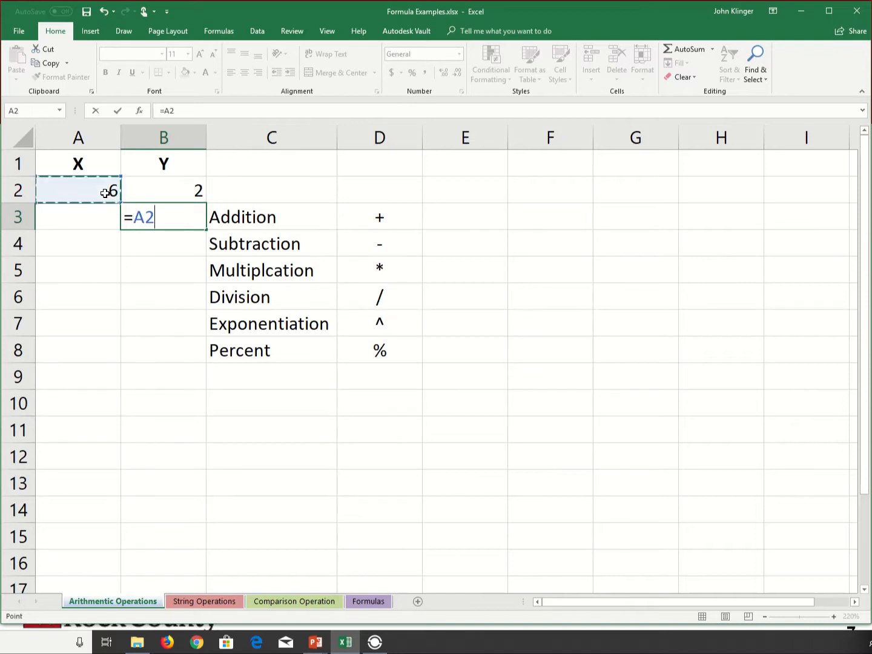
type("+")
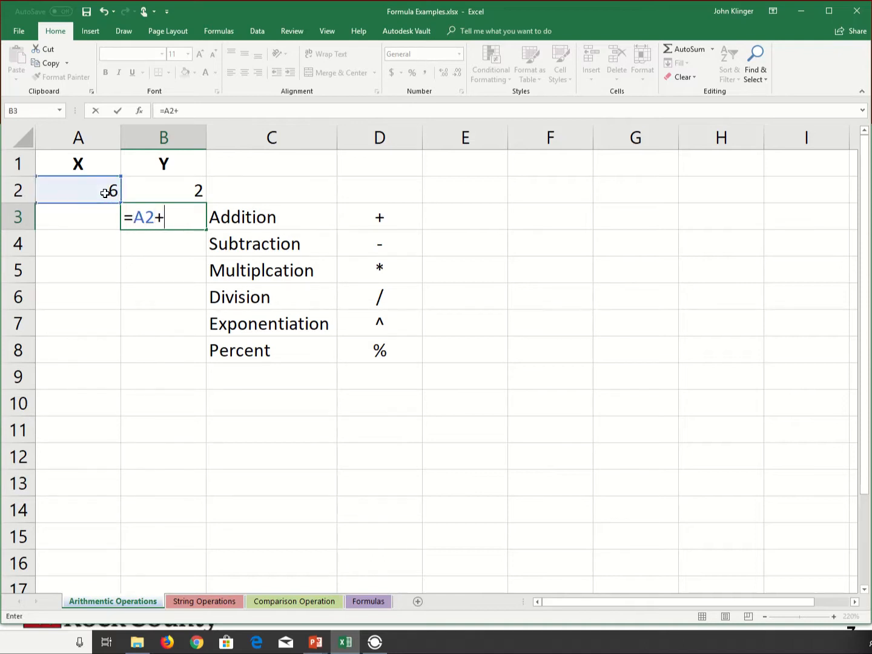
left_click(168, 192)
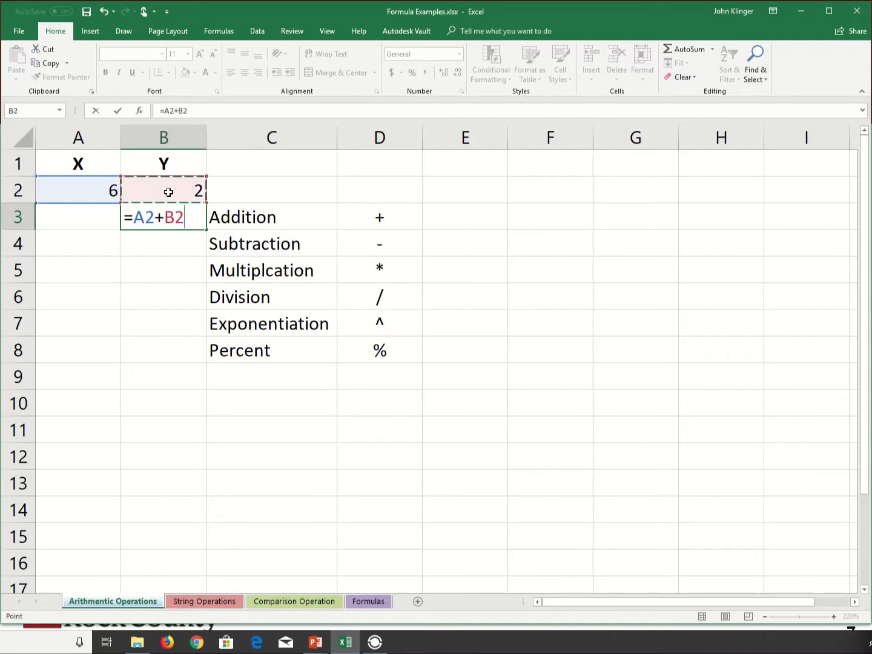
key("Return")
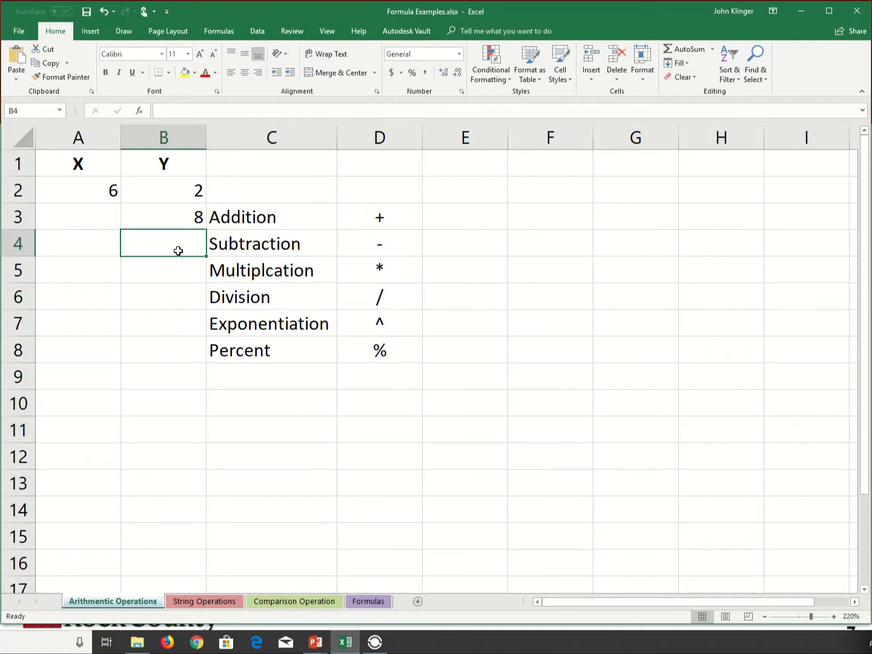
Enter the subtraction formula =A2-B2 in cell B4, beside the Subtraction label.
type("=")
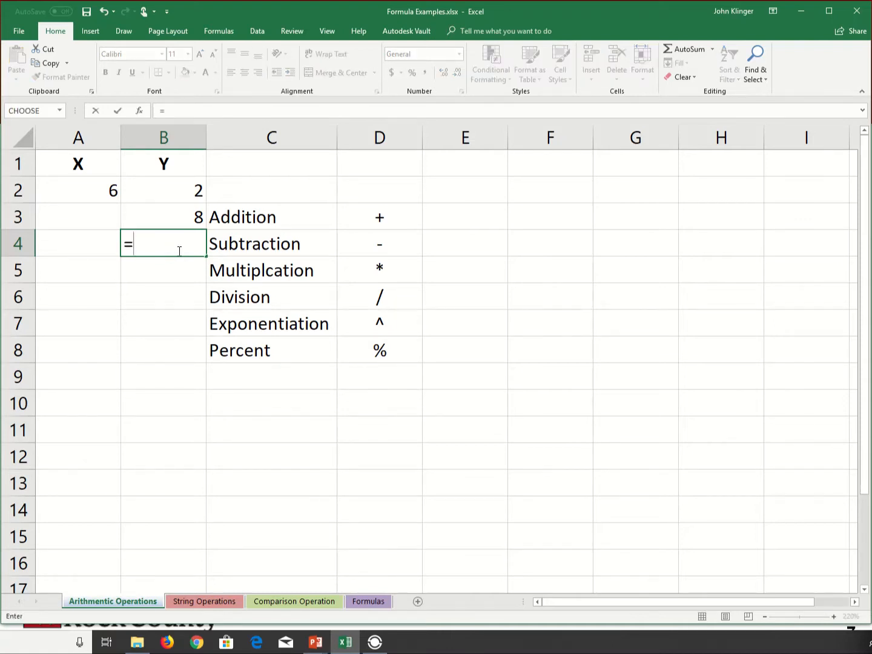
type("A")
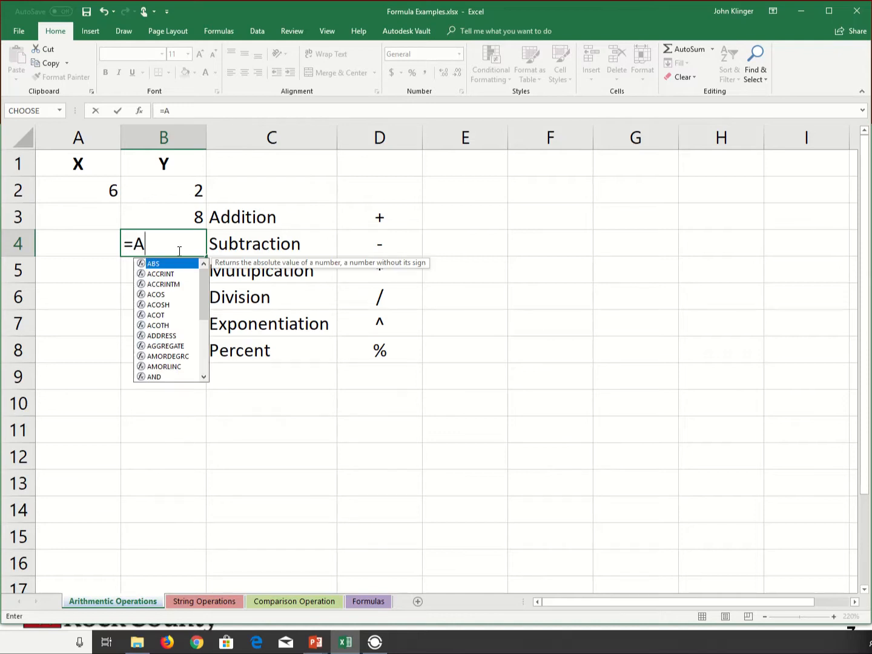
type("2-")
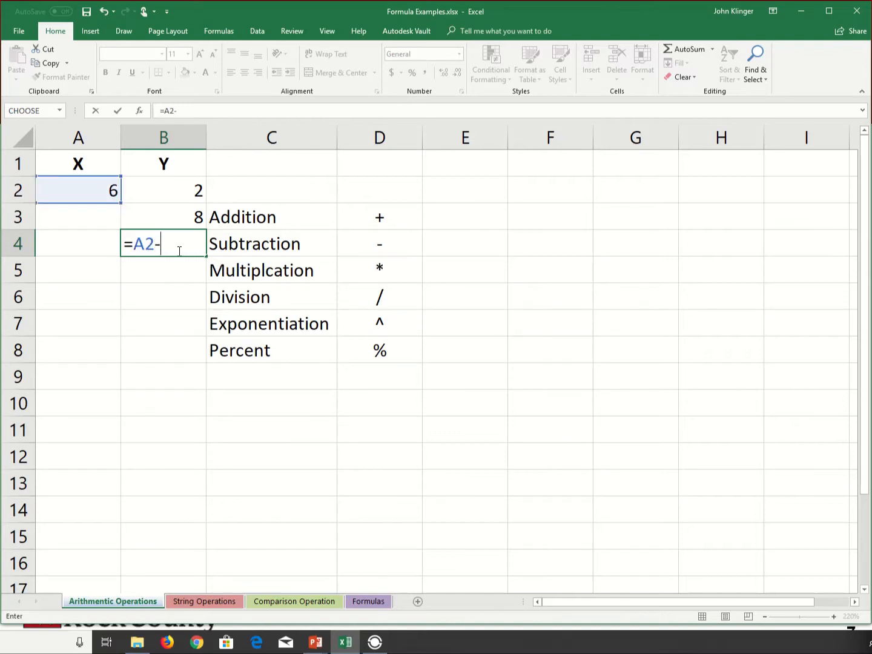
type("B")
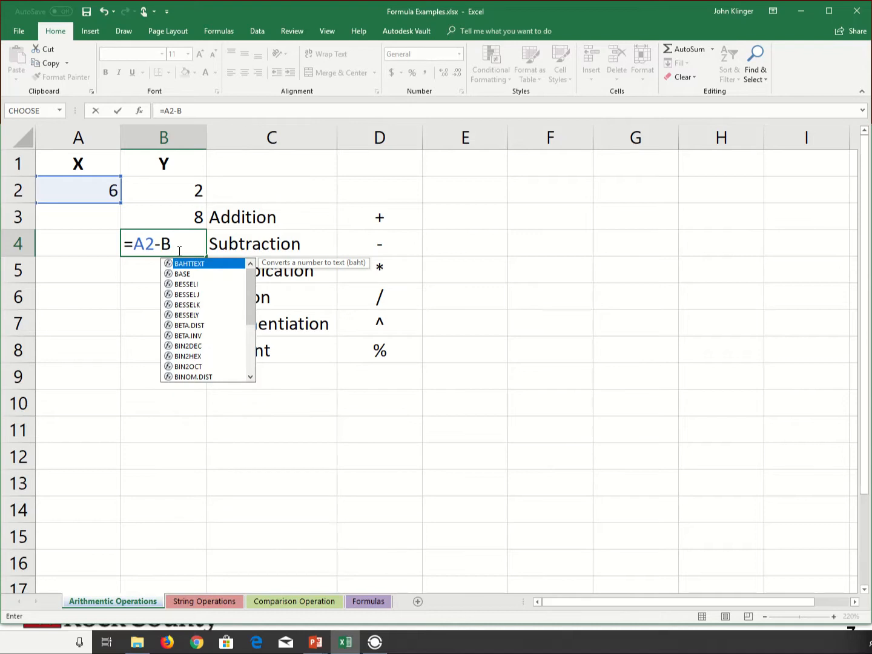
type("2")
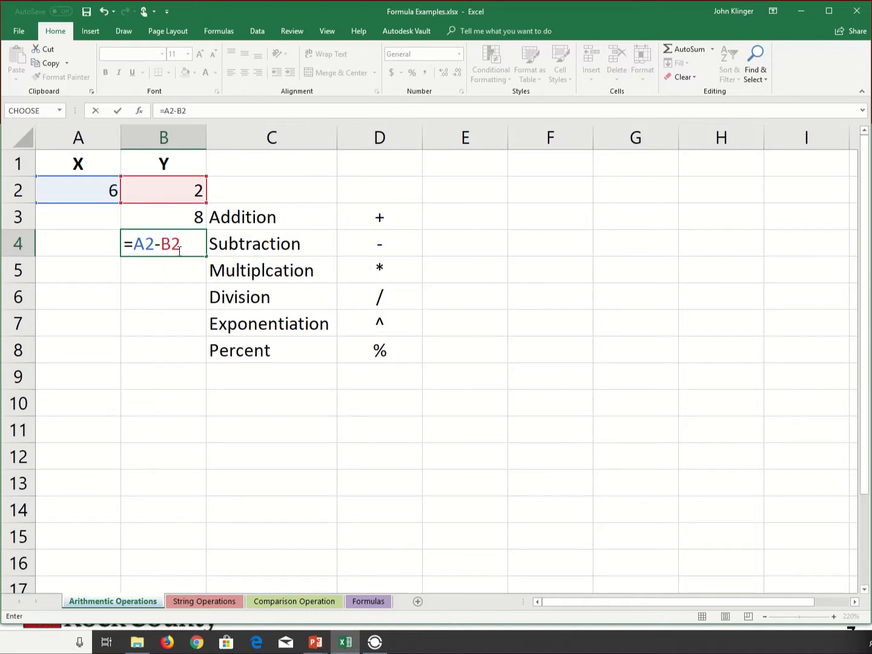
key("Return")
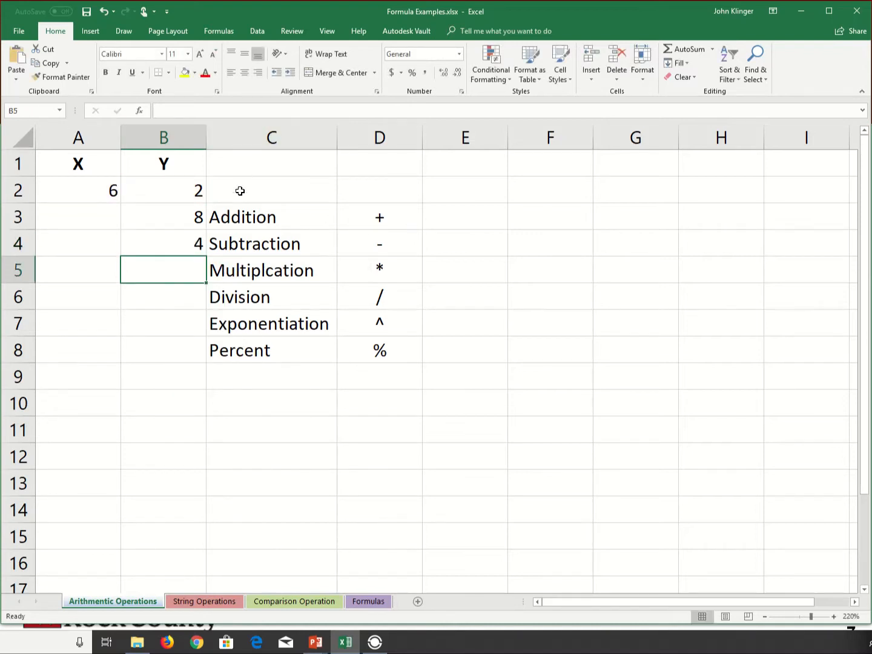
Enter the multiplication formula =A2*B2 in cell B5.
type("=")
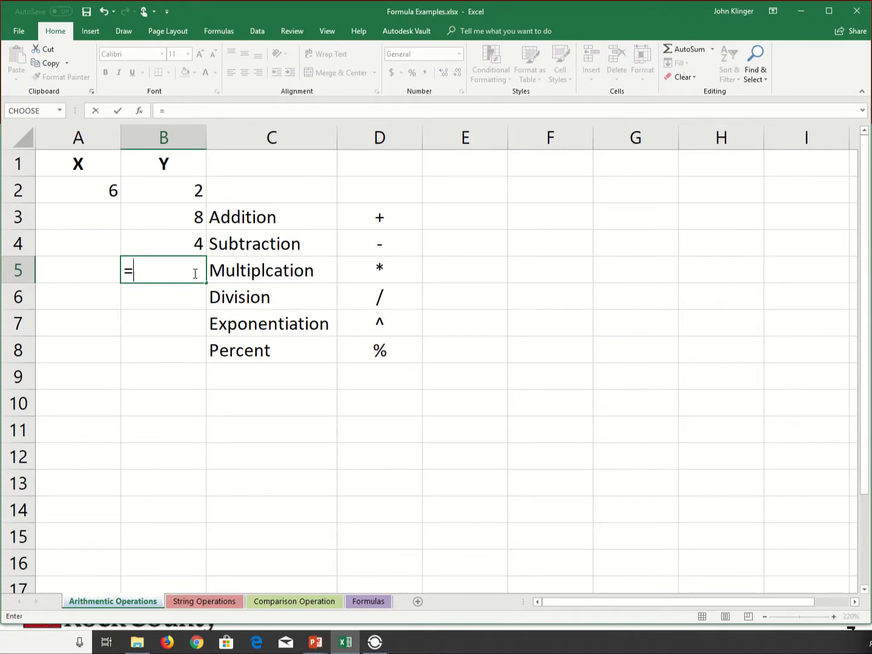
left_click(108, 190)
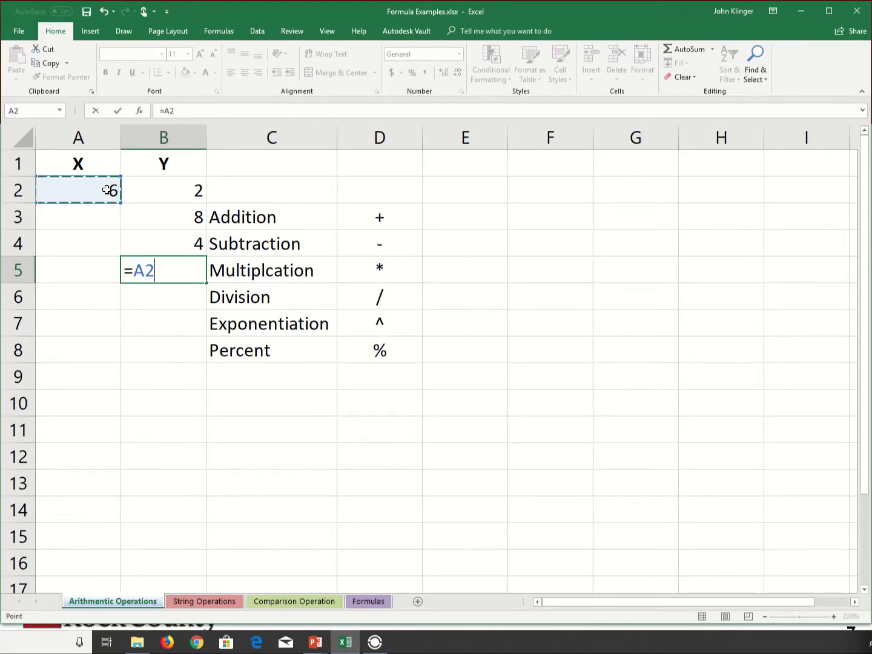
type("*")
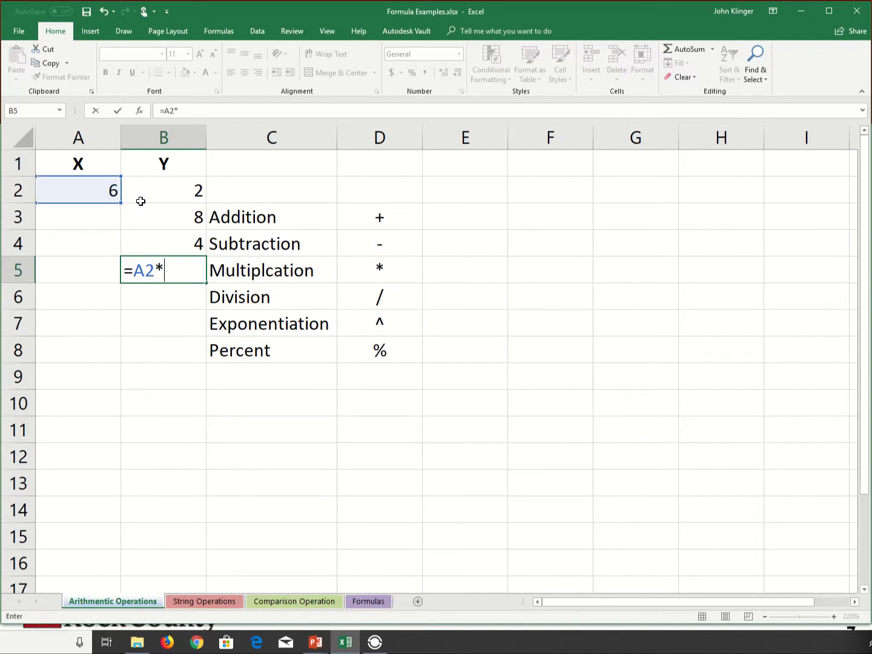
left_click(199, 197)
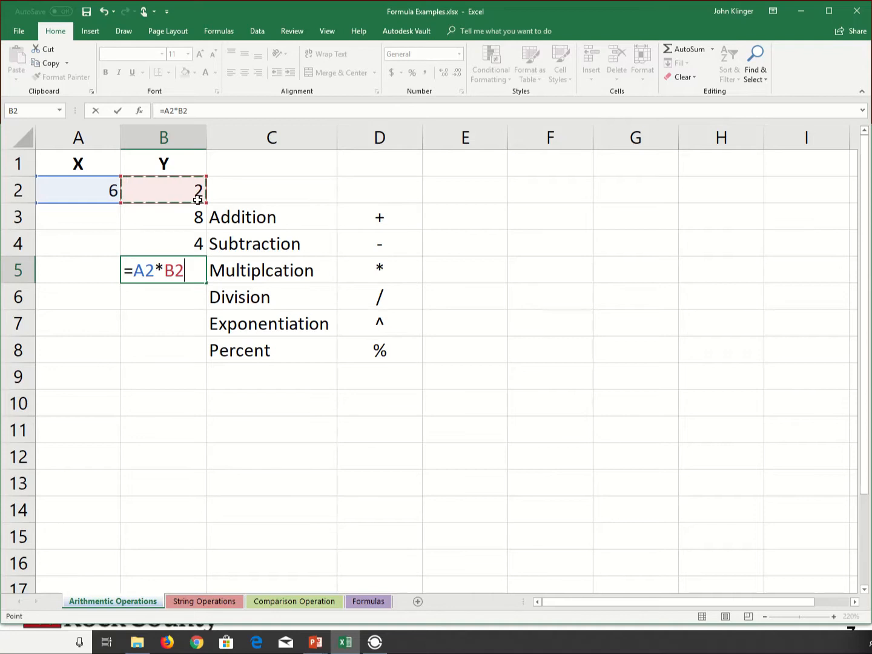
key("Return")
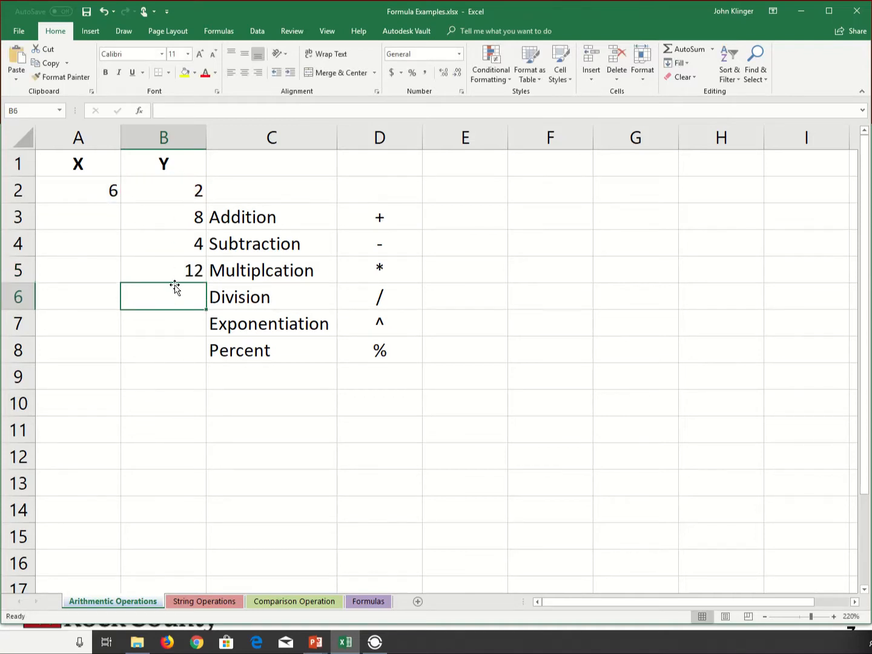
Enter the division formula =A2/B2 in cell B6, beside the Division label.
type("=")
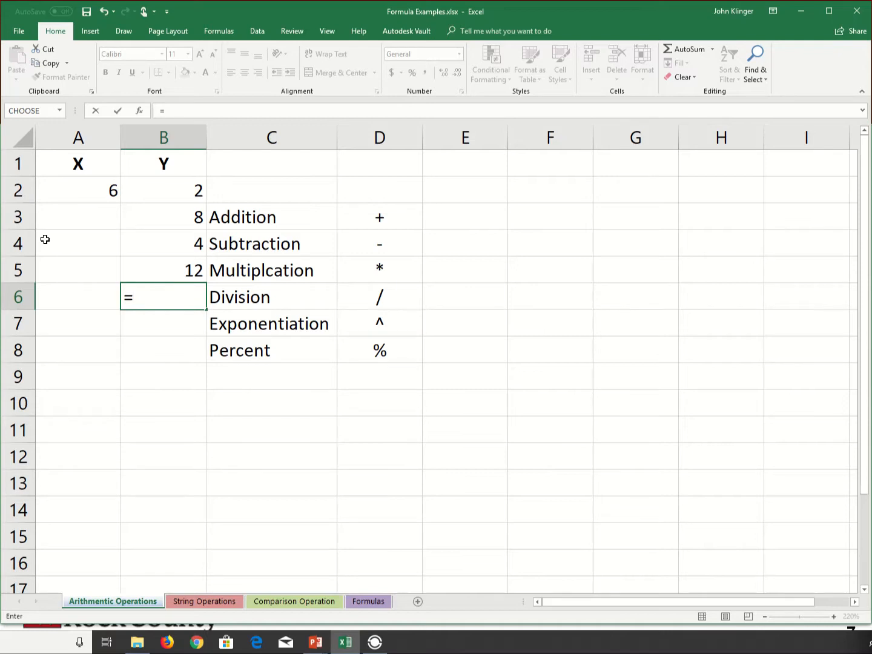
left_click(113, 192)
type("/")
left_click(168, 186)
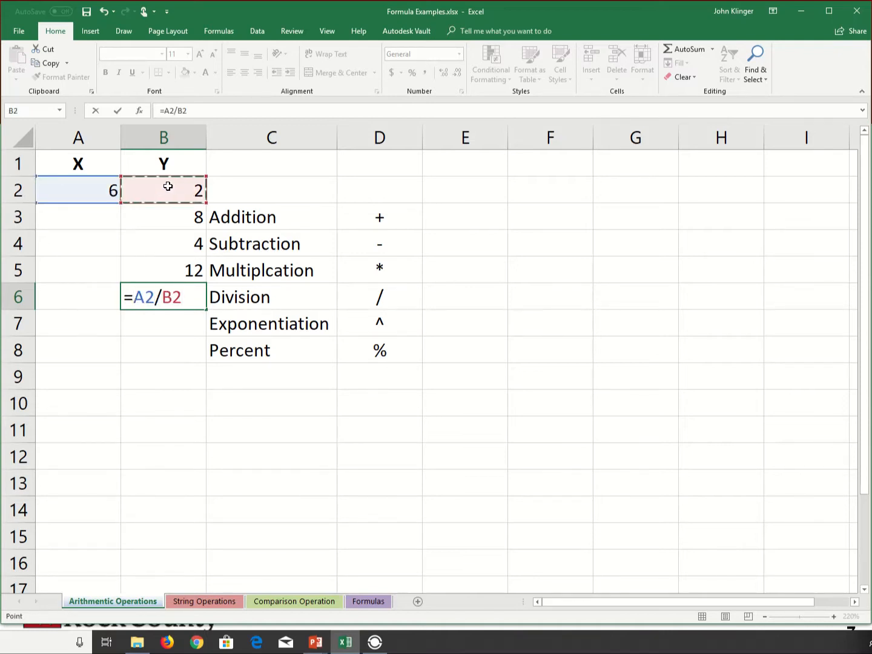
key("Return")
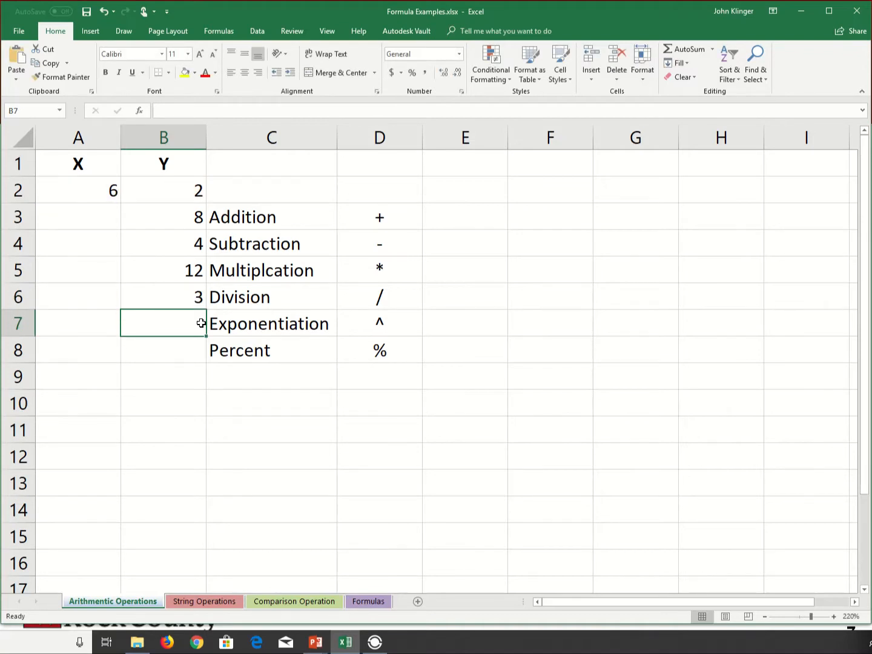
Enter the exponentiation formula =A2^B2 in cell B7, raising X to the power of Y.
type("=")
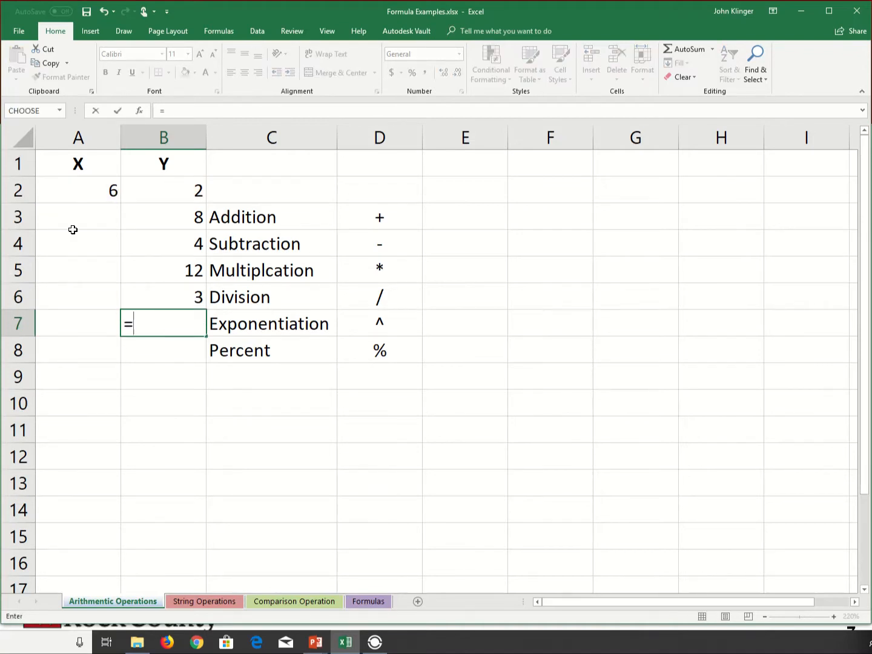
left_click(88, 190)
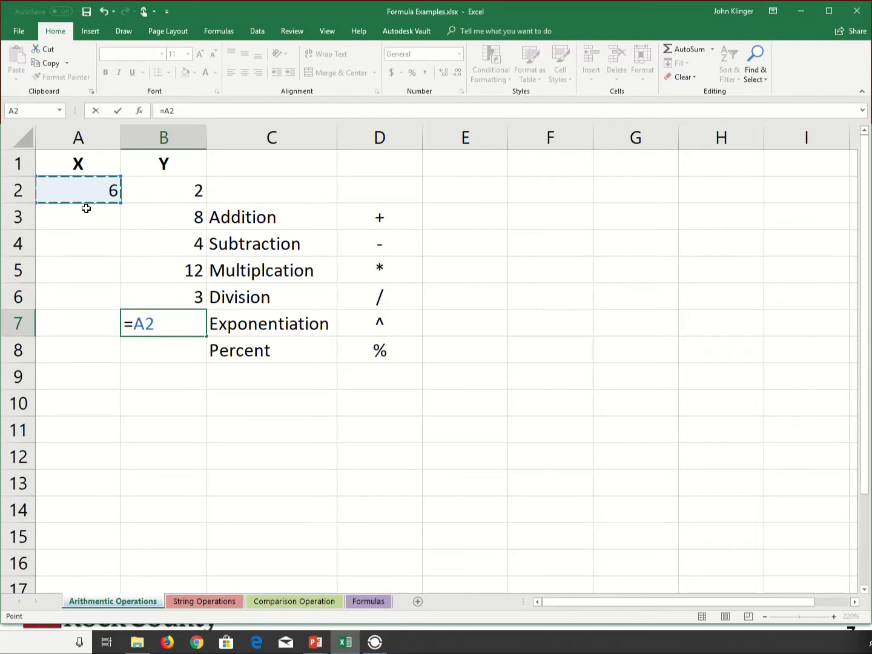
type("^")
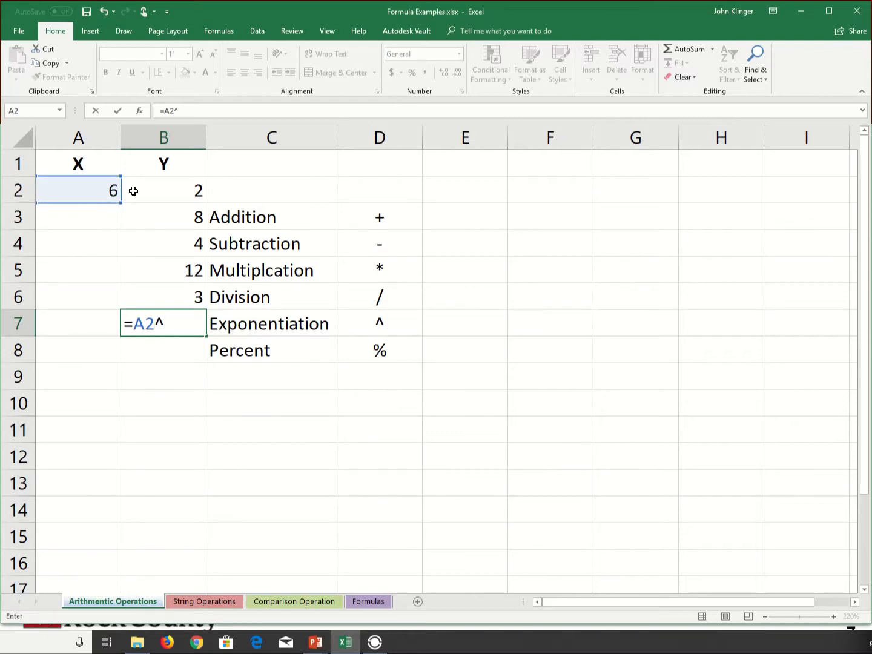
left_click(185, 195)
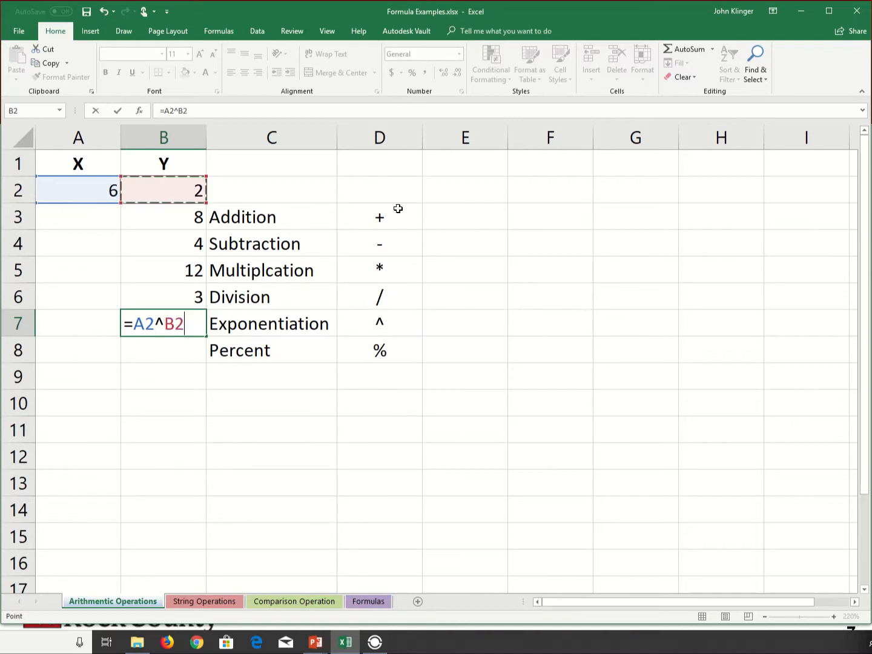
key("Return")
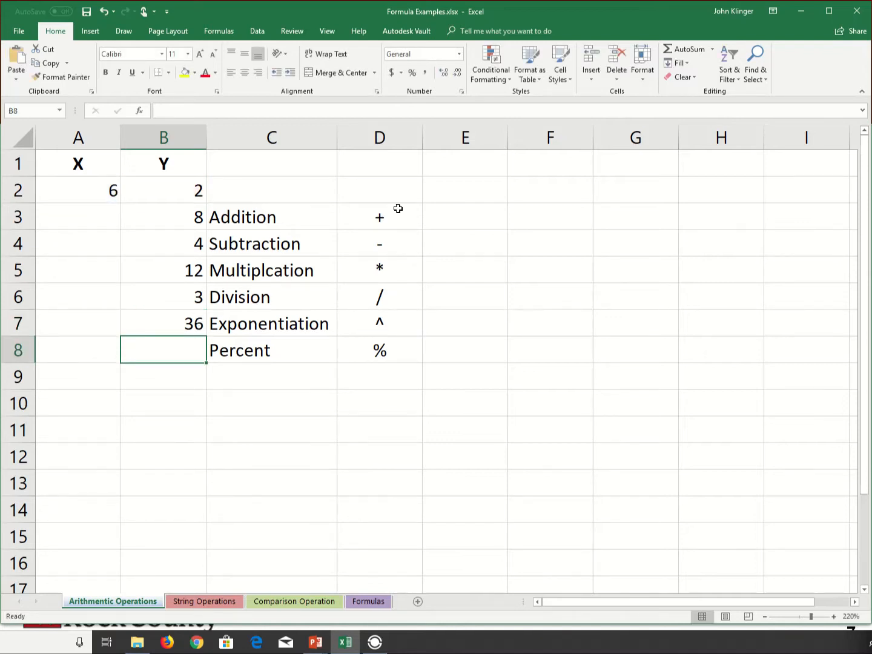
Enter the percent formula =B2% in cell B8, beside the Percent label.
type("=")
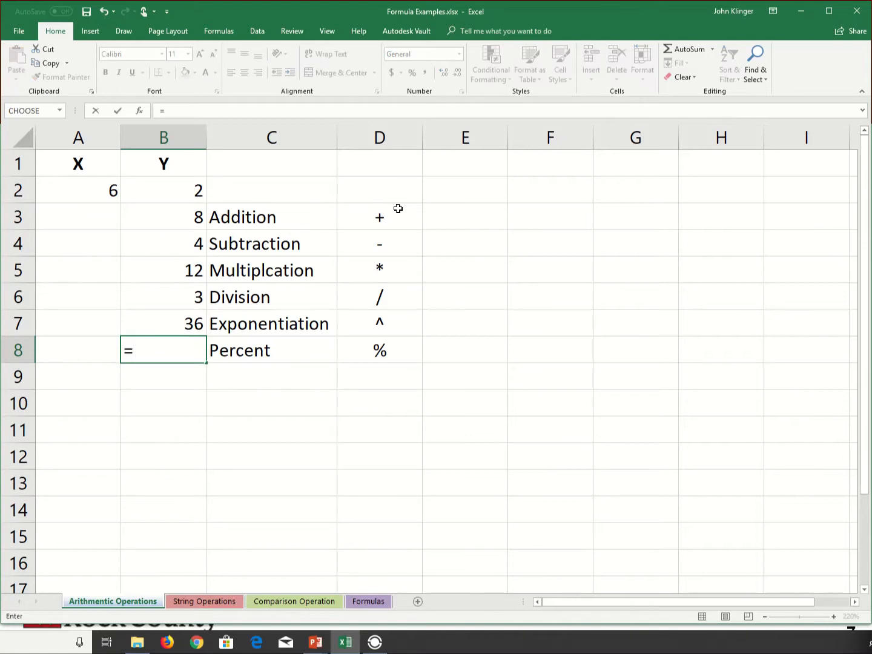
left_click(172, 193)
key("Return")
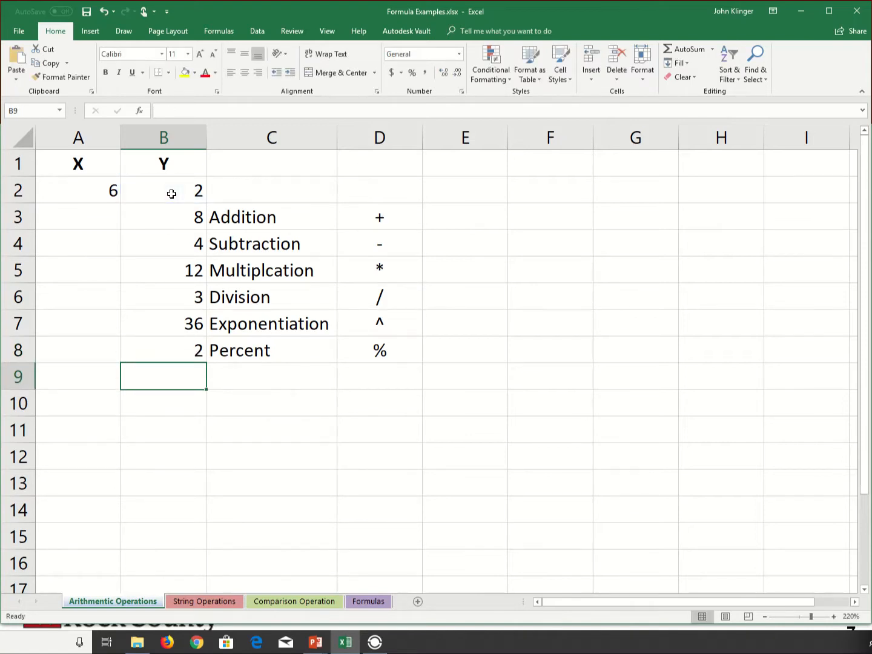
left_click(191, 352)
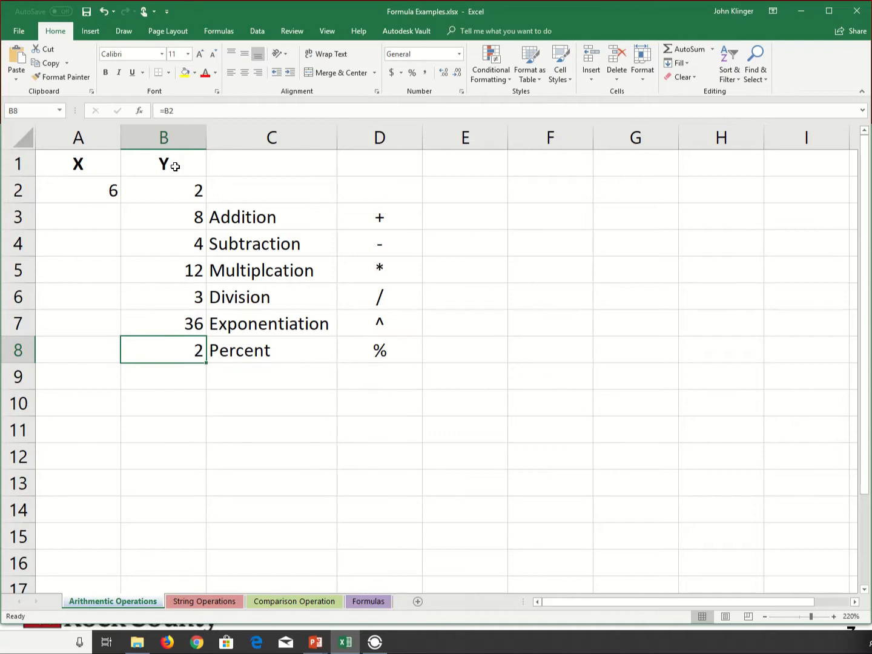
left_click(187, 116)
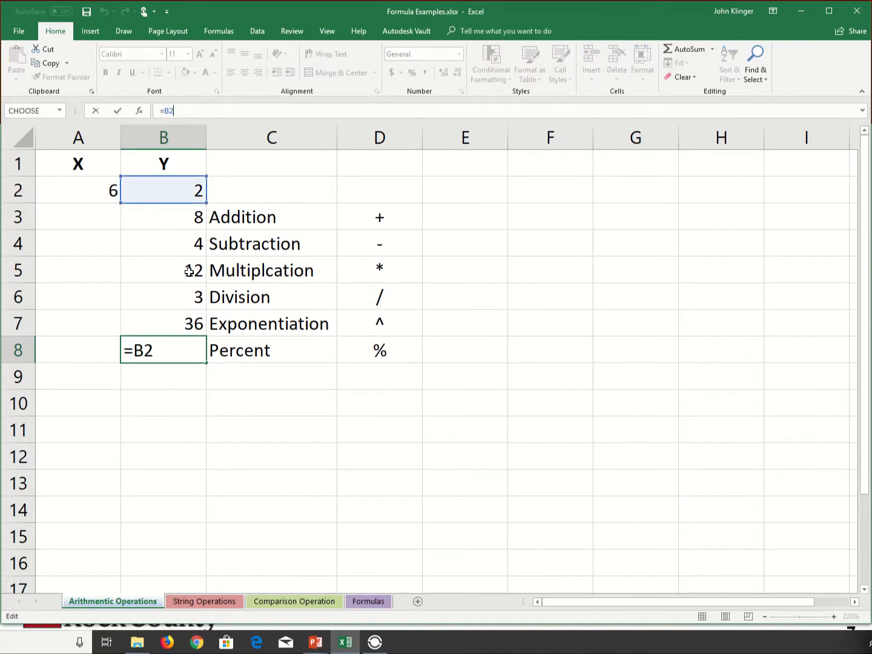
left_click(156, 345)
type("%")
key("Return")
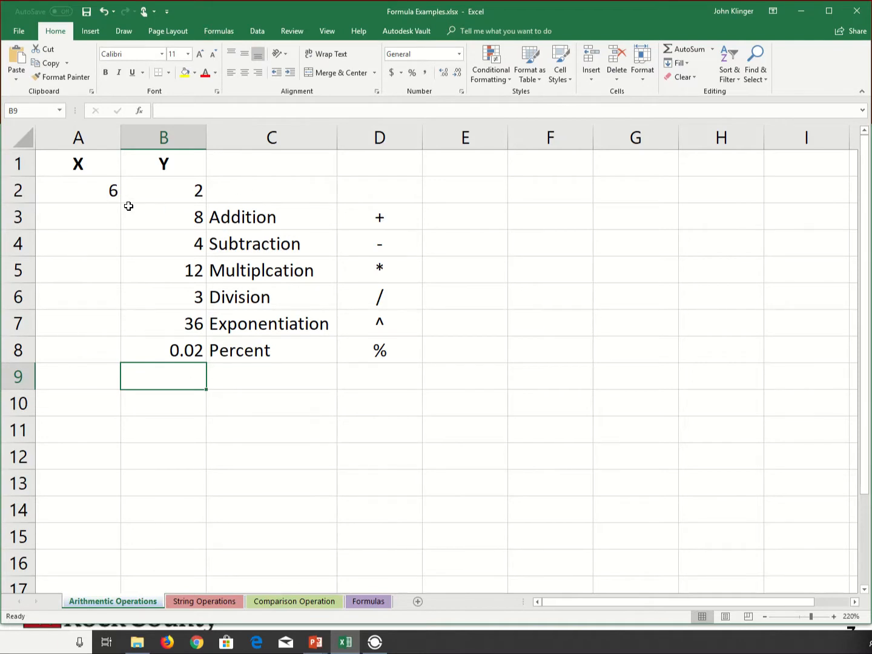
Try the X values 10 and 12 in cell A2 to recalculate the operator formulas.
left_click(112, 193)
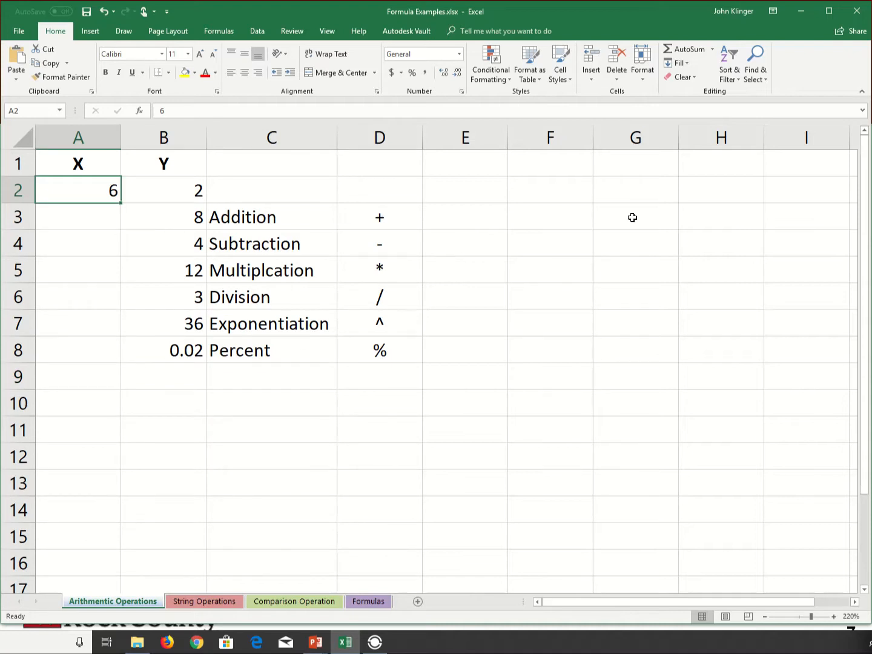
key("BackSpace")
type("10")
key("Return")
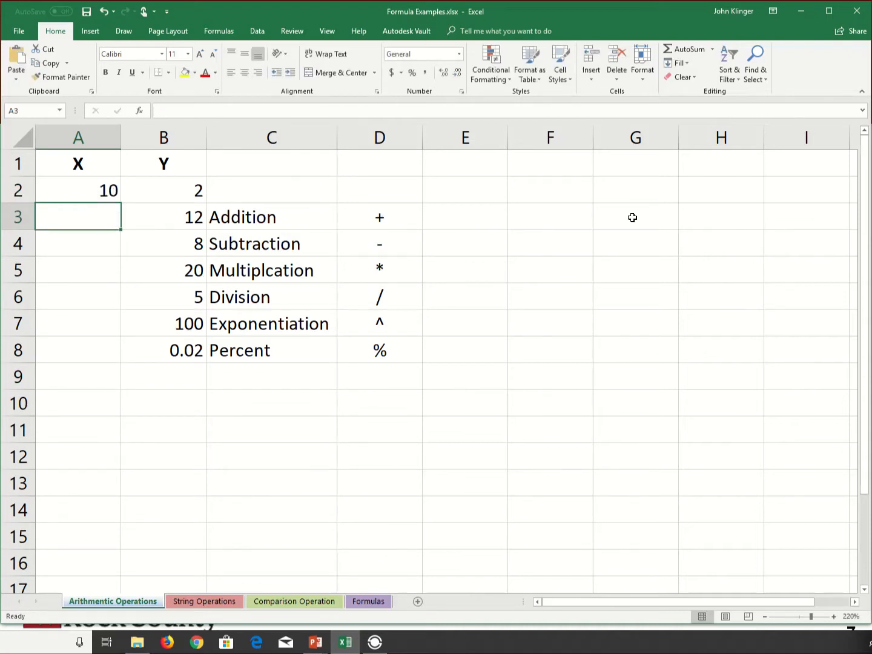
key("Up")
type("12")
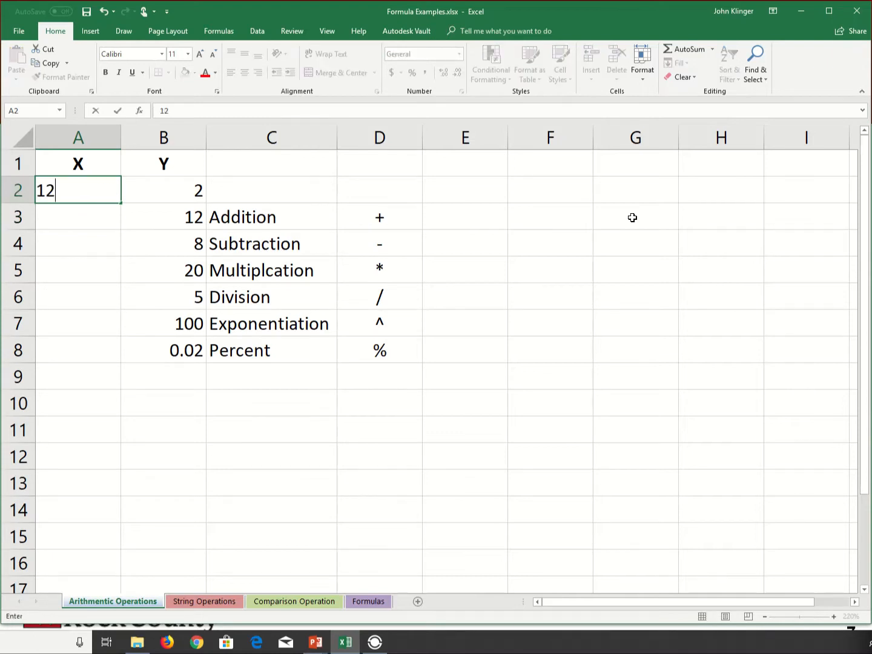
key("Return")
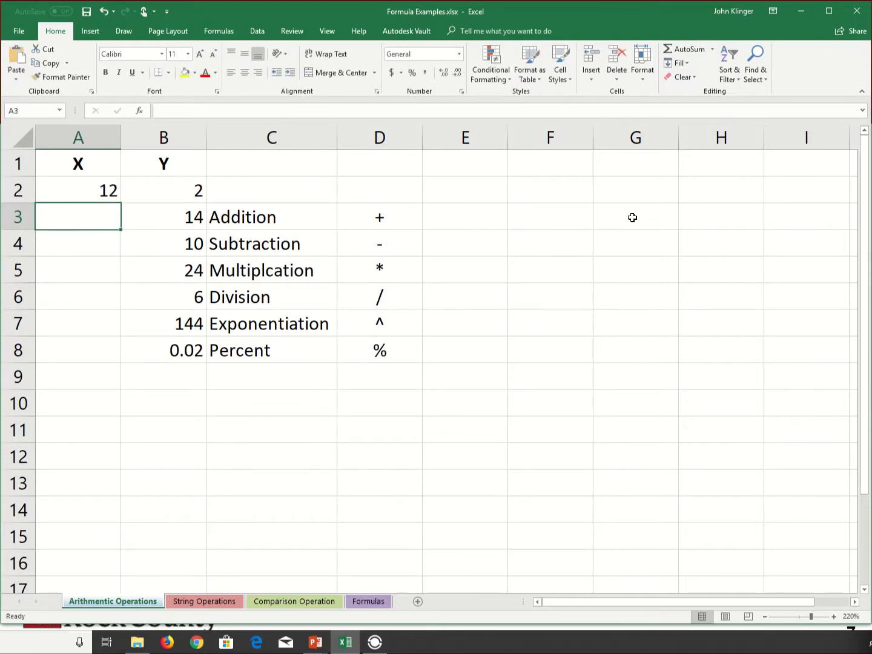
Enter the constant-only formulas =6+2 in cell E3 and =6-2 in cell E4.
left_click(480, 221)
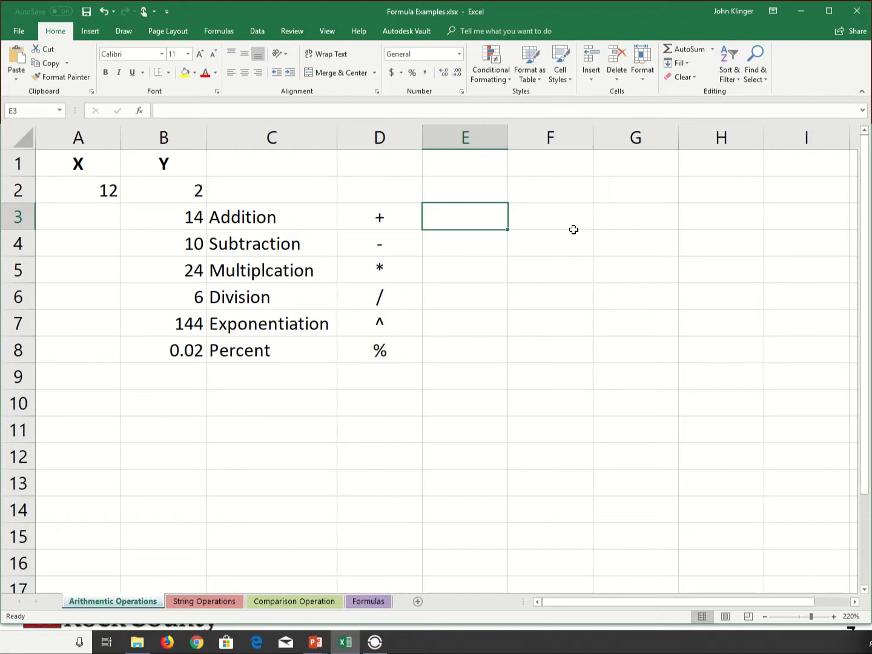
type("=6+2")
key("Return")
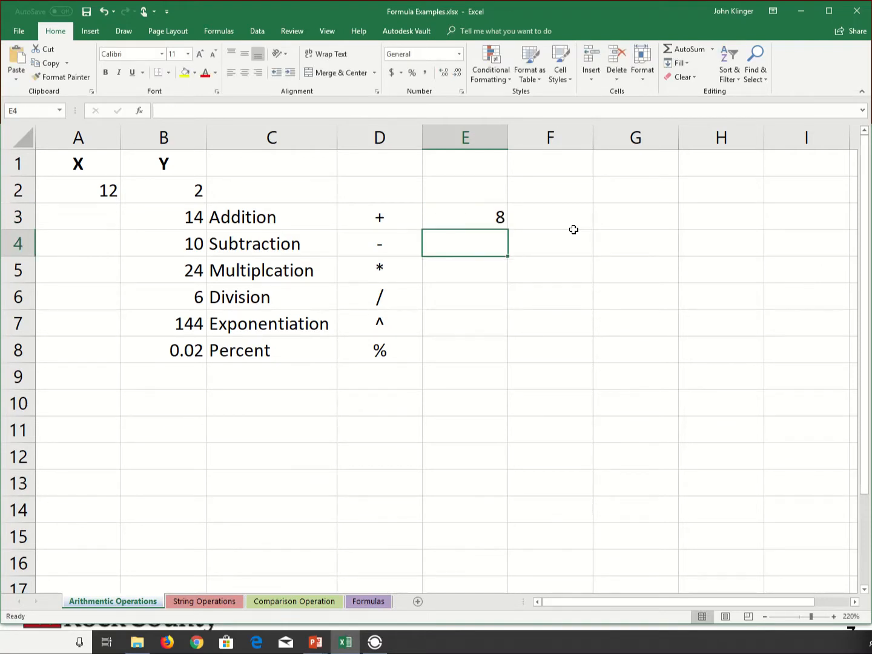
type("=")
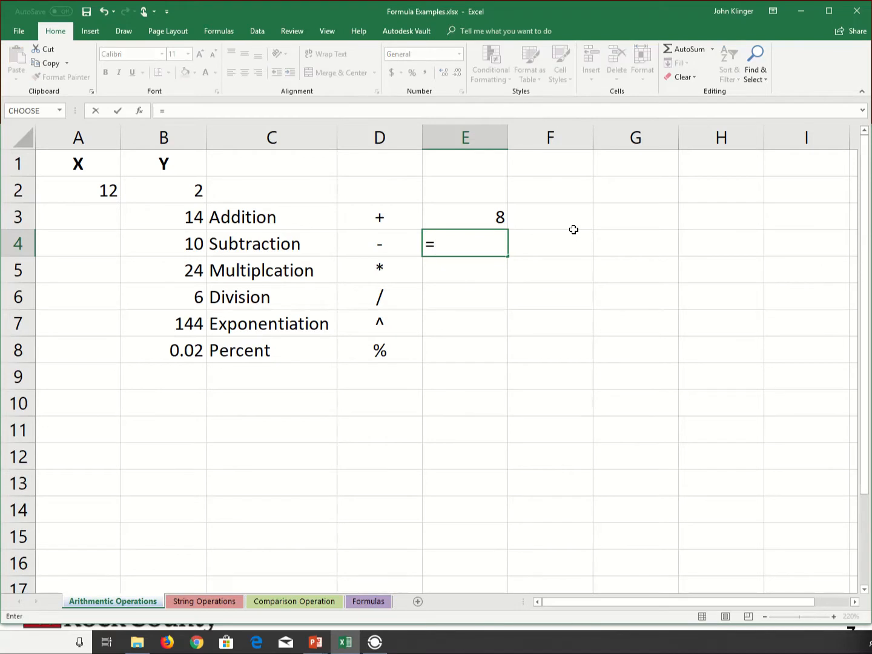
type("6-2")
key("Return")
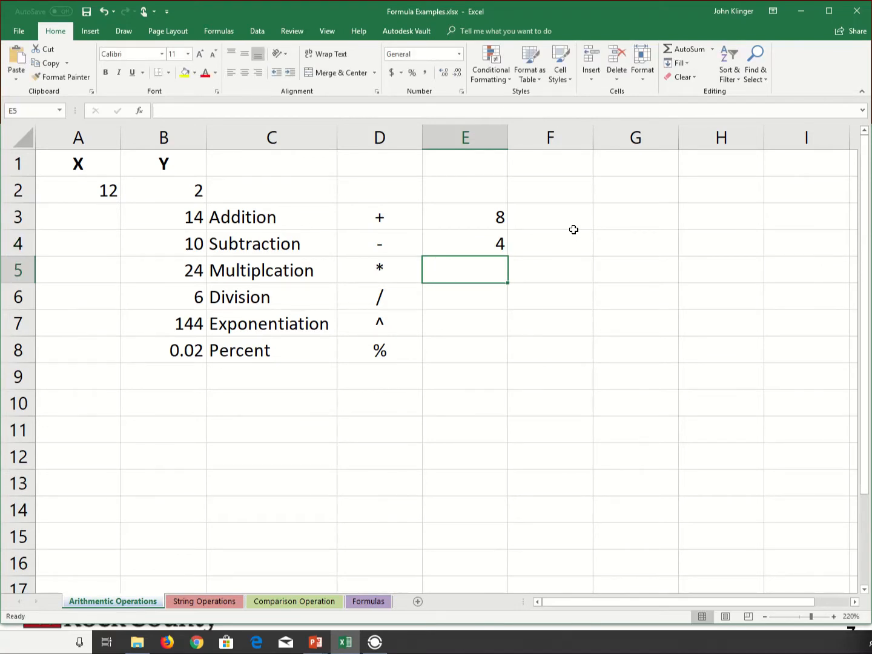
Set X in cell A2 to 6 and inspect the constant formulas in cells E3 and E4.
left_click(81, 193)
type("6")
key("Return")
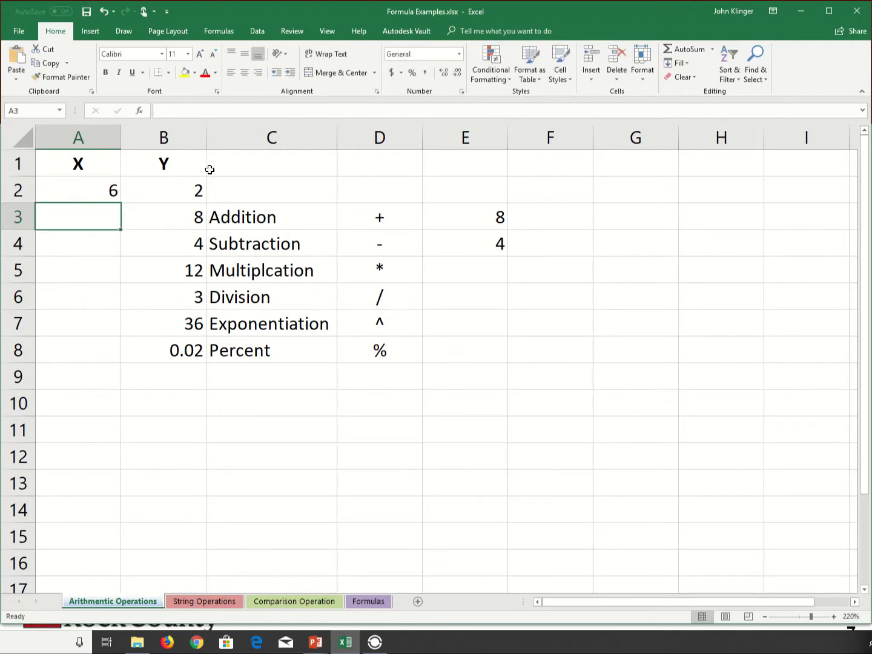
left_click(481, 224)
left_click(483, 252)
left_click(484, 214)
key("Return")
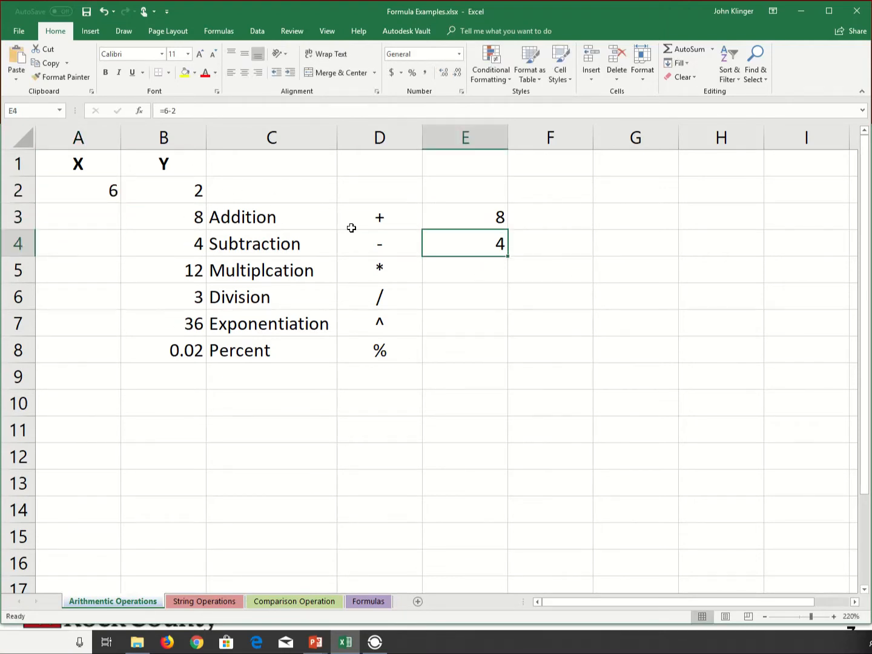
Set X in cell A2 to 10 and Y in cell B2 to 5.
left_click(117, 191)
type("10")
key("Return")
key("Up")
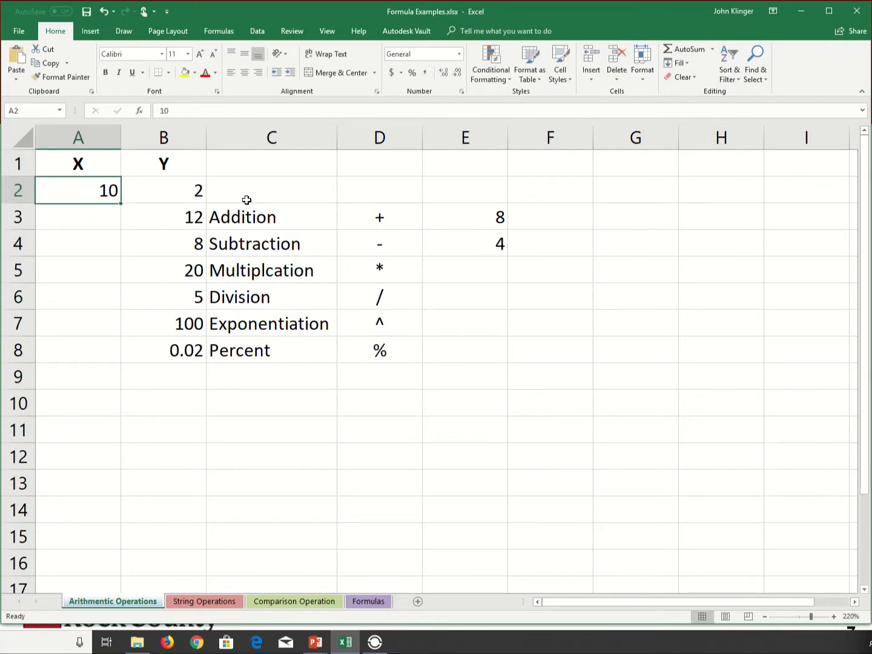
key("Right")
type("5")
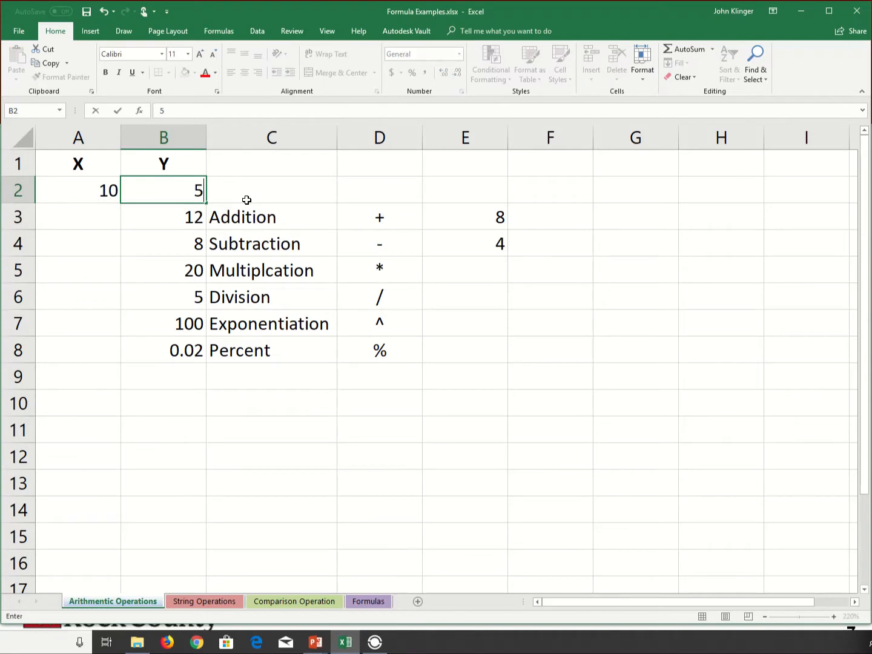
key("Return")
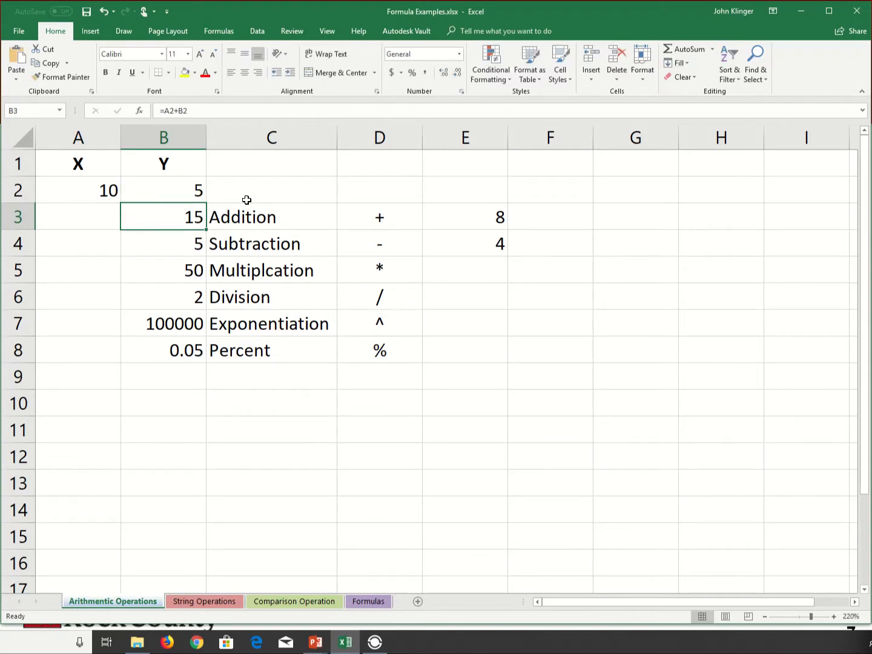
Set Y in cell B2 to 0 and inspect the division formula in cell B6.
key("Up")
type("0")
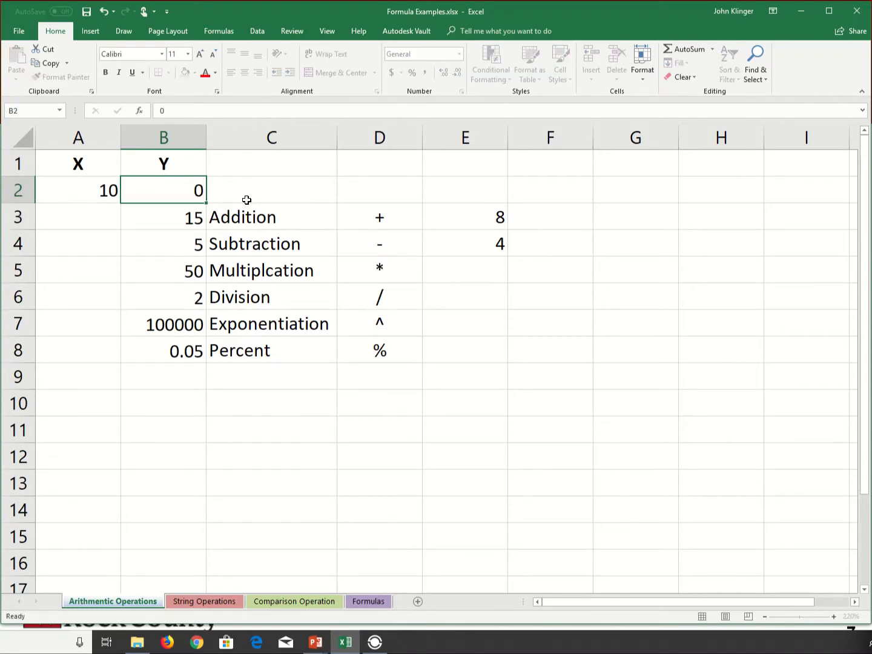
key("Return")
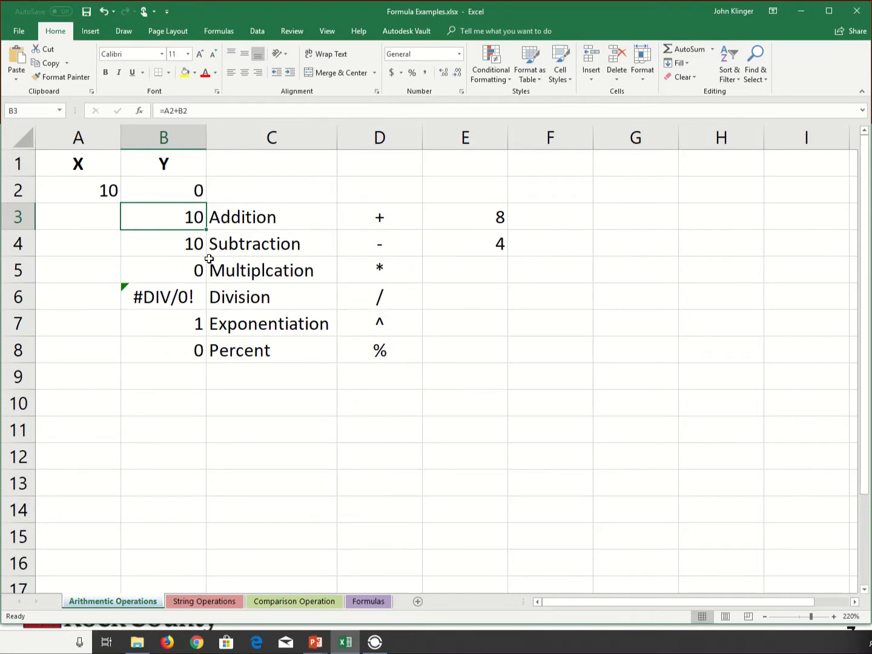
left_click(185, 297)
double_click(180, 301)
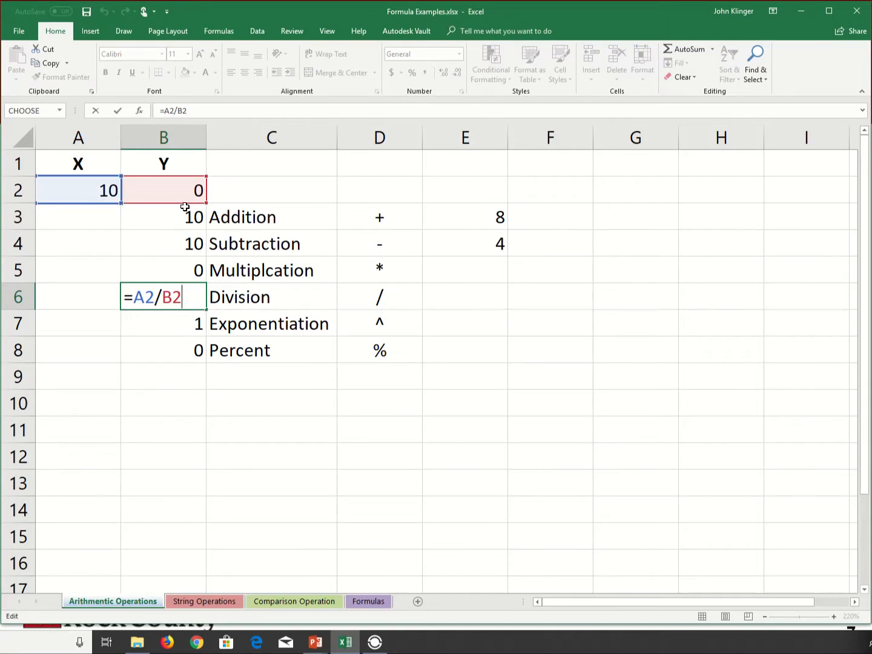
key("ctrl+Return")
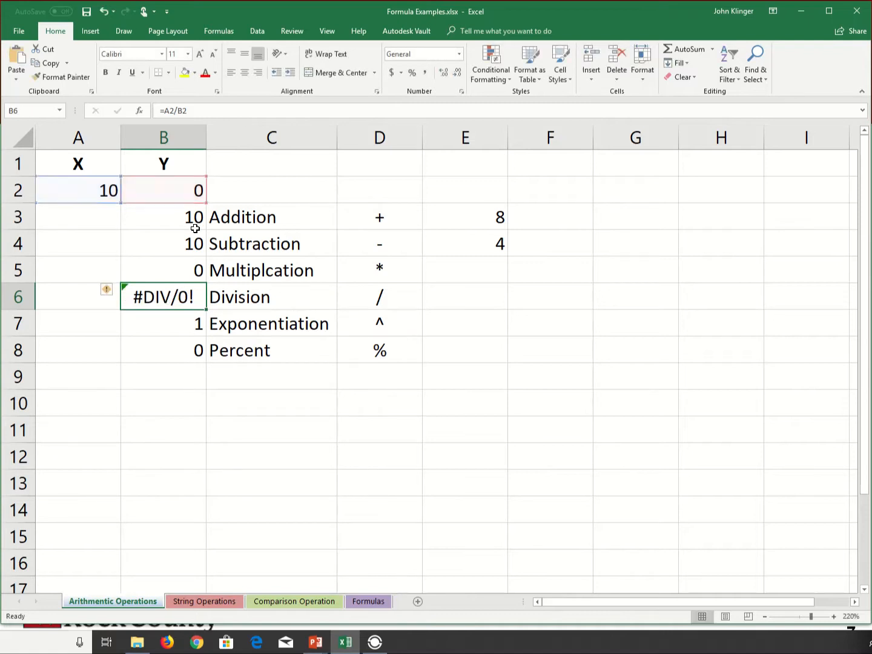
Set Y in cell B2 to 2 and review the cell references of the multiplication formula in B5.
left_click(189, 198)
type("2")
key("Return")
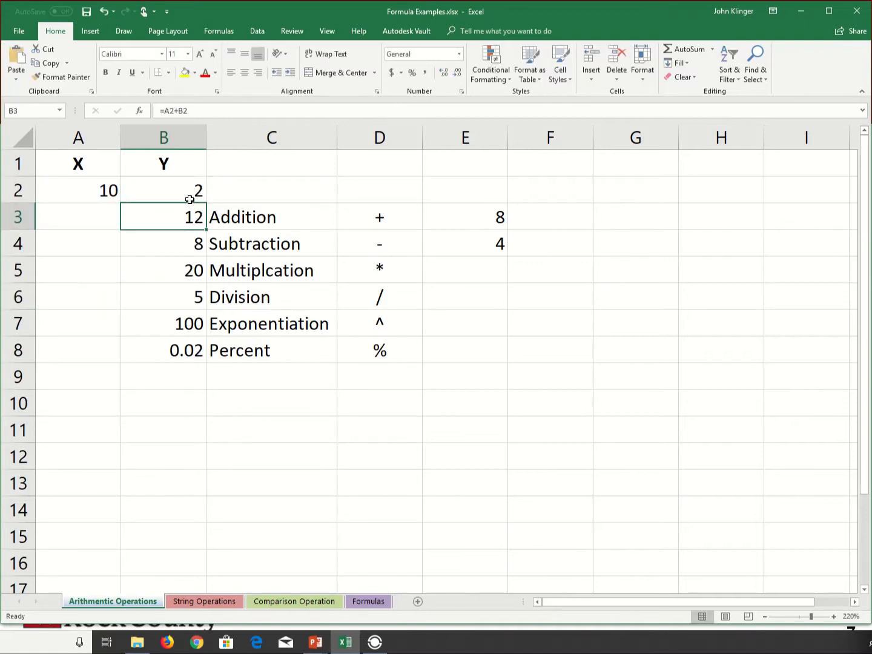
double_click(185, 273)
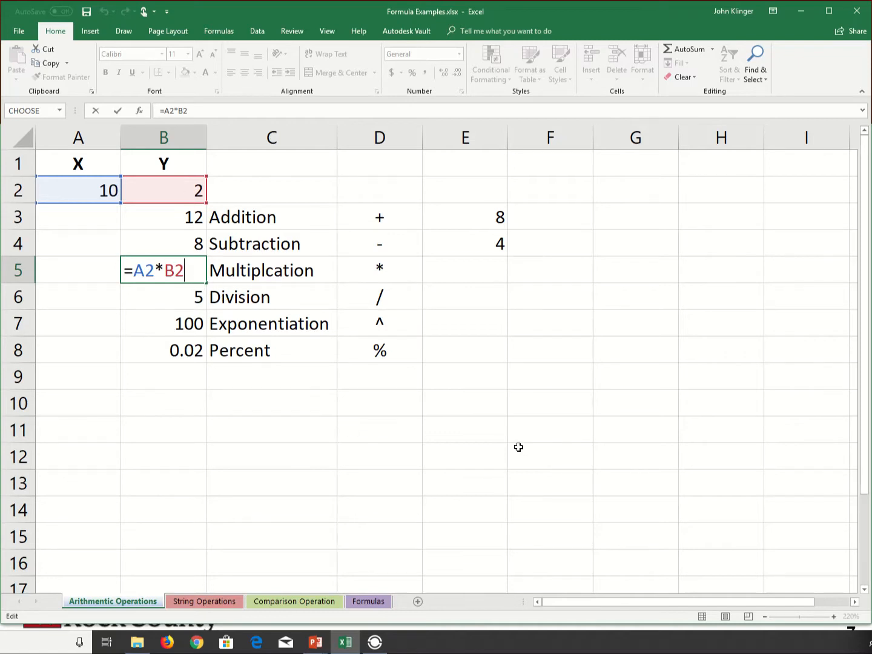
key("ctrl+Return")
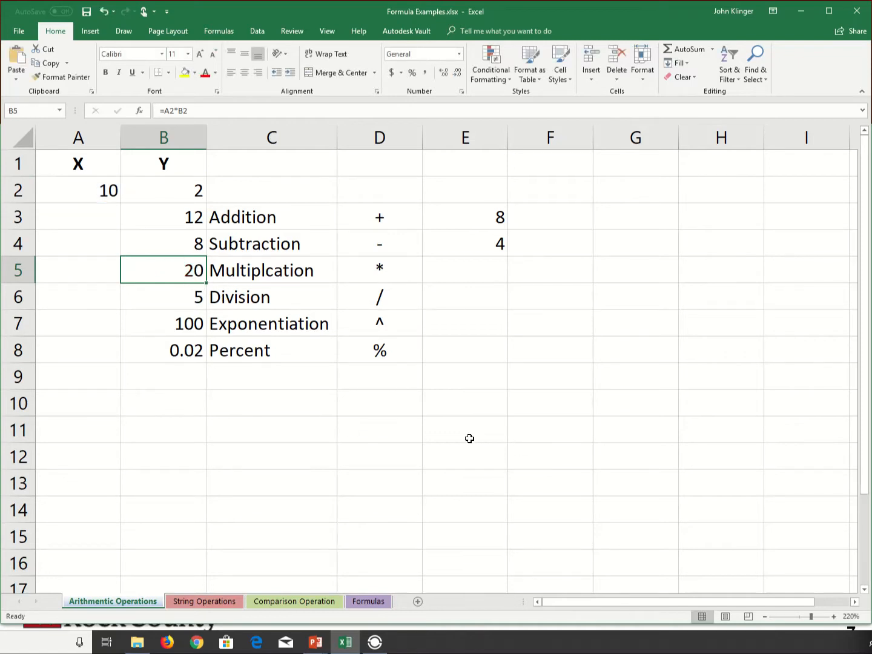
left_click(403, 457)
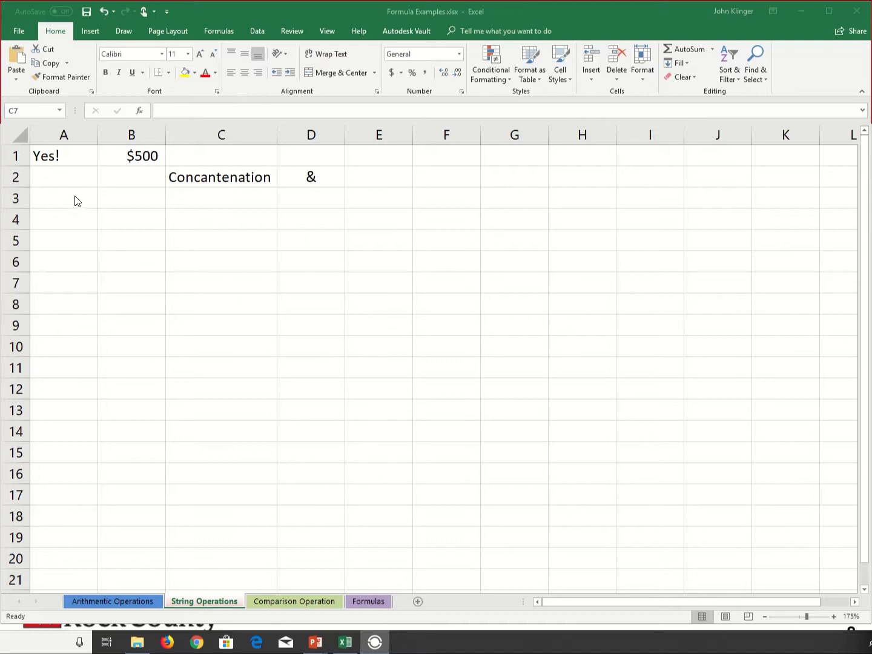
Enter the concatenation formula =A1&B1 in cell B2 of the String Operations sheet.
left_click(68, 177)
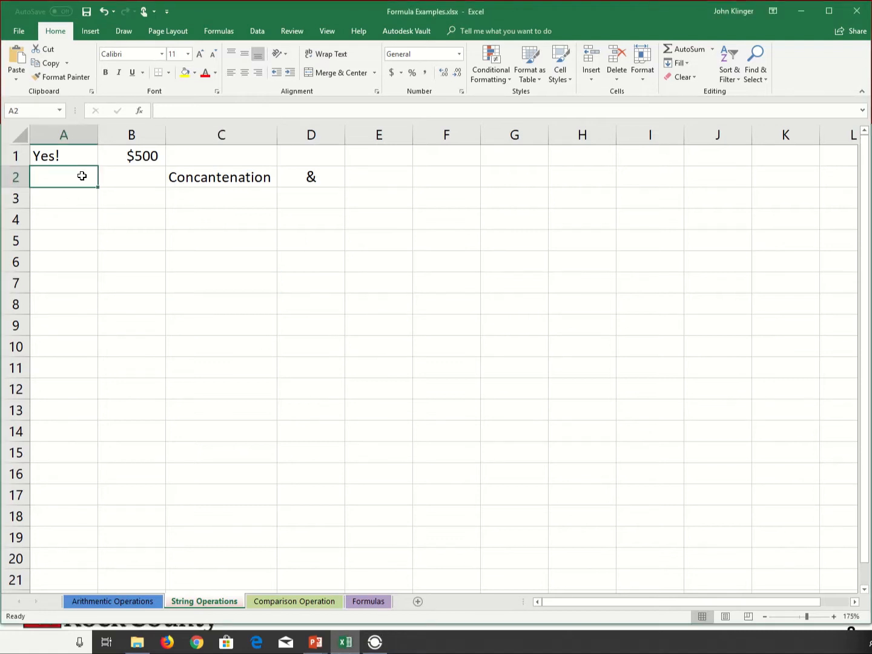
key("Right")
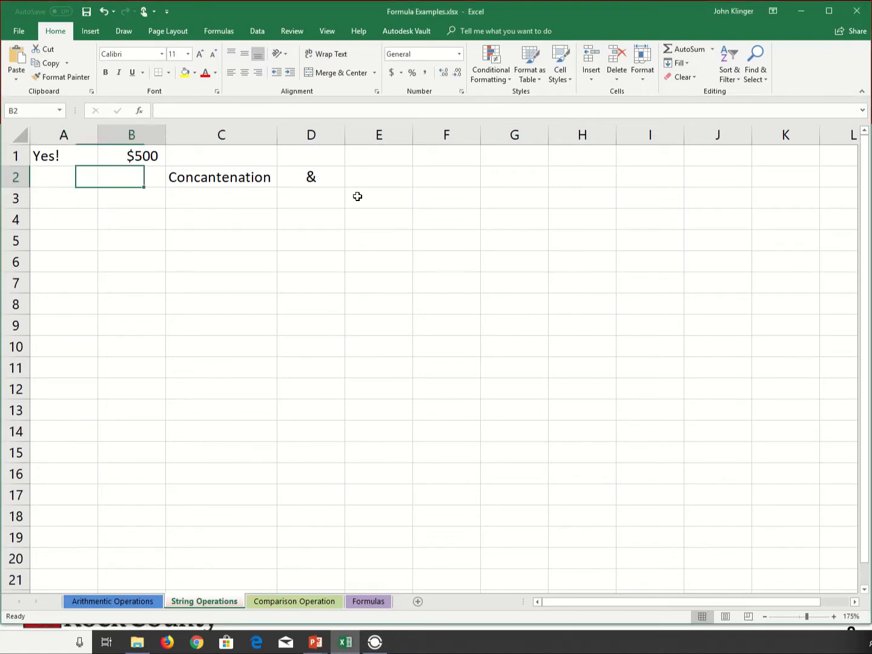
type("=")
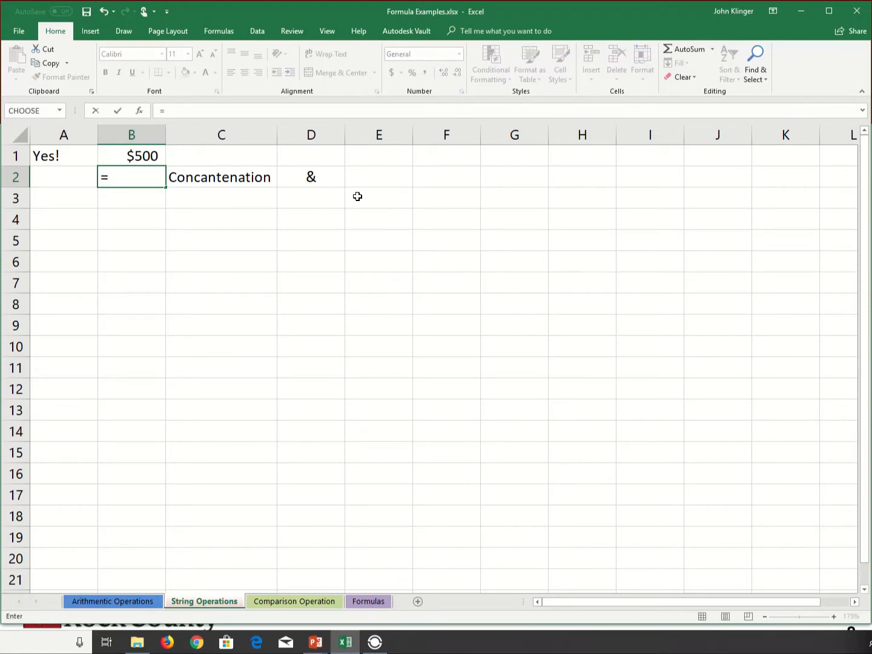
left_click(52, 155)
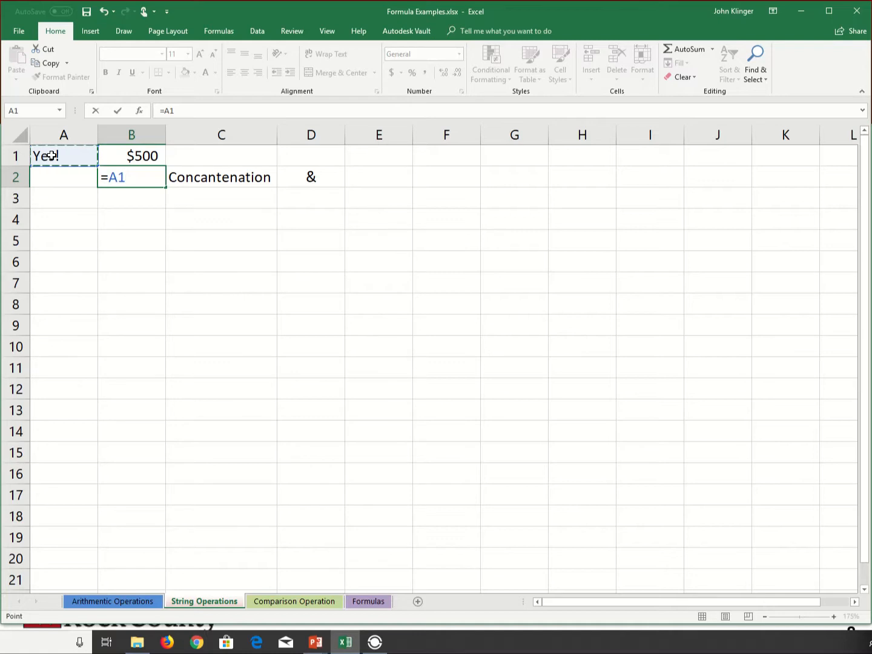
type("&")
left_click(129, 160)
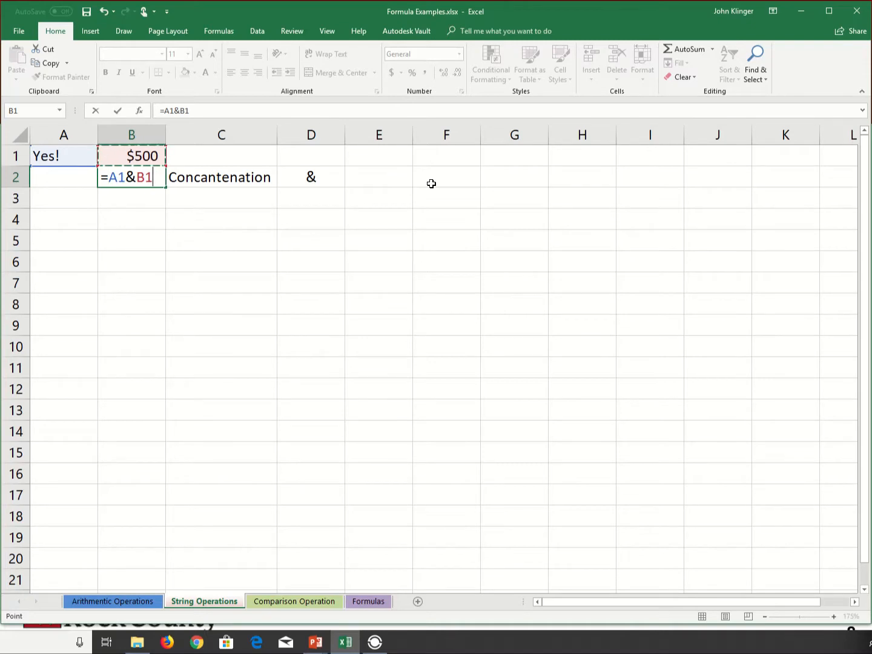
key("Return")
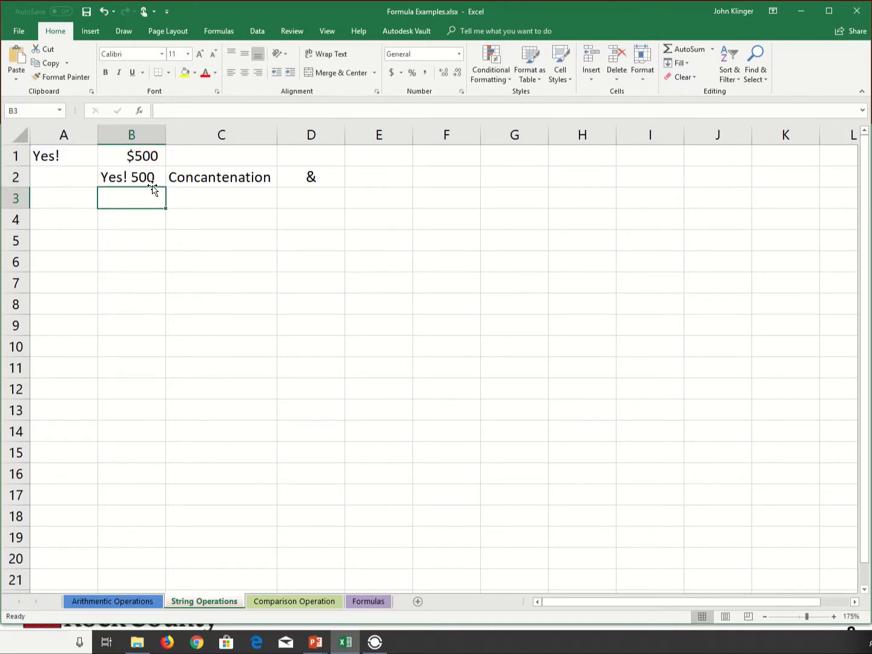
Review the concatenation formula in cell B2 and switch to the PowerPoint slide show.
left_click(127, 175)
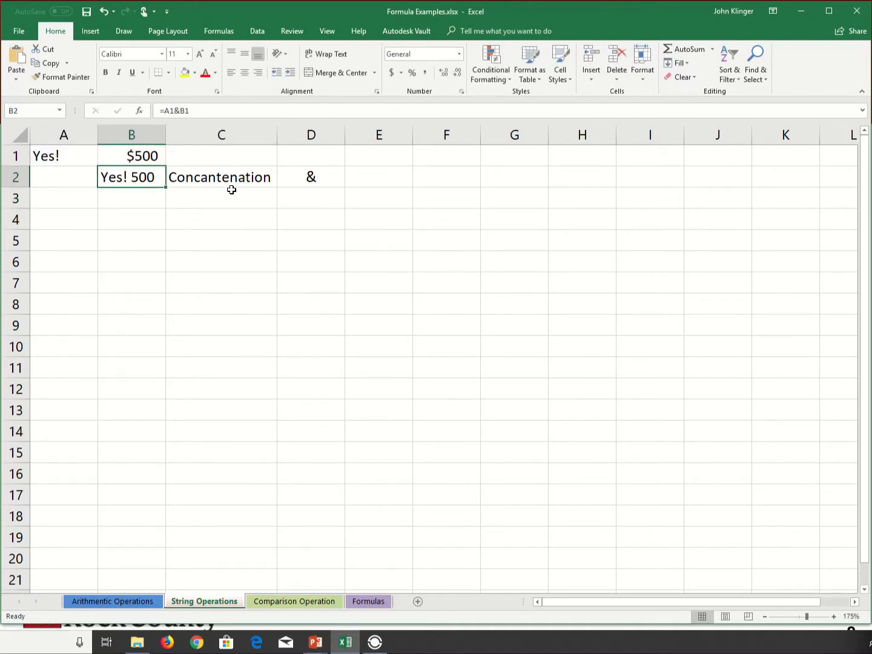
left_click(121, 205)
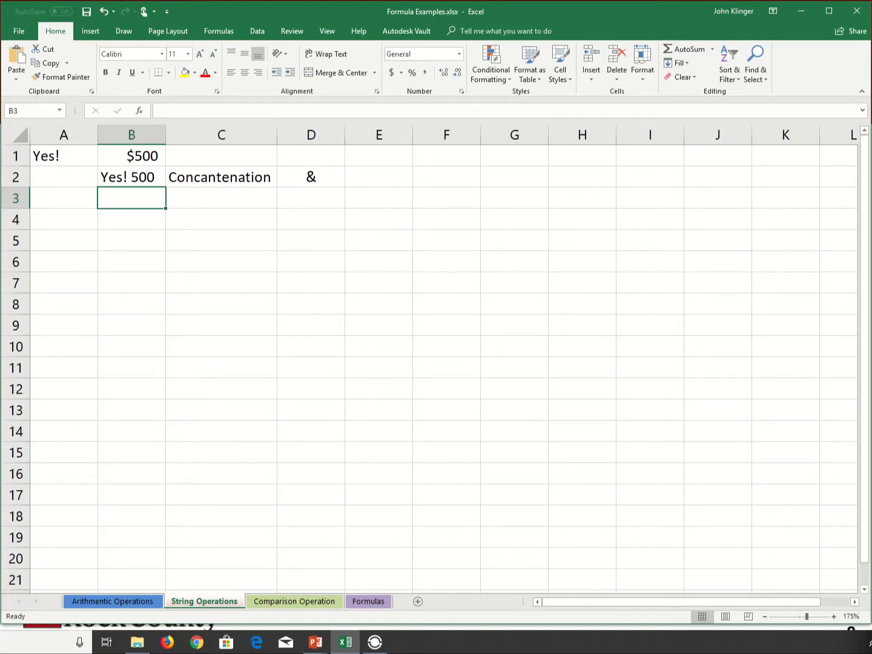
key("alt+Tab")
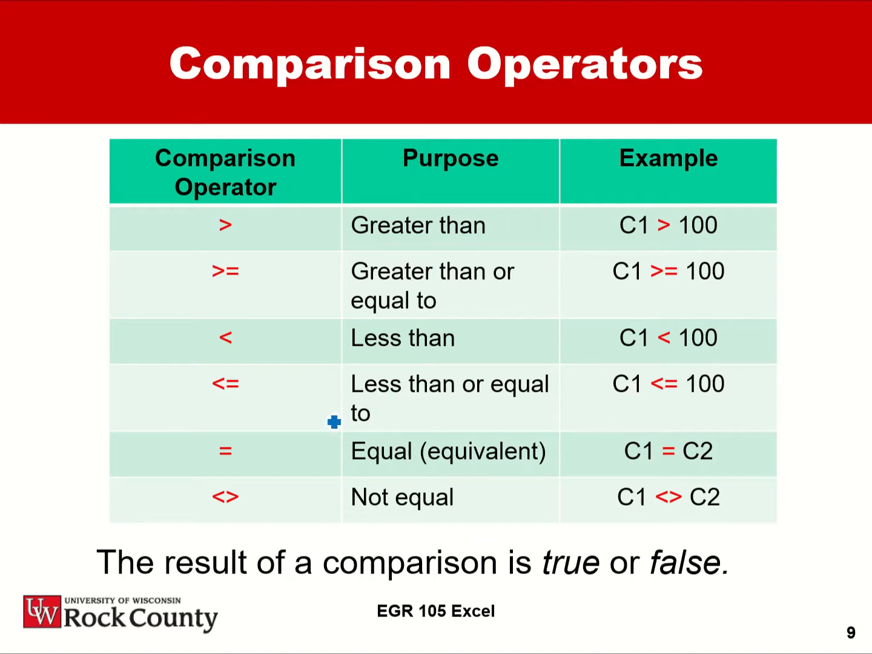
Circle the not-equal operator <> in ink on the Comparison Operators slide.
left_click(127, 635)
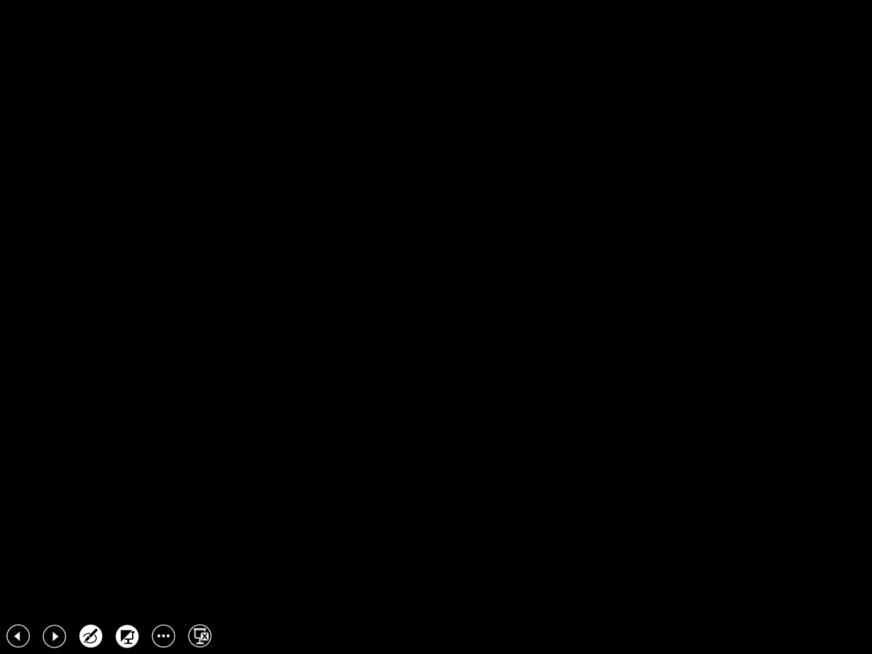
left_click(127, 636)
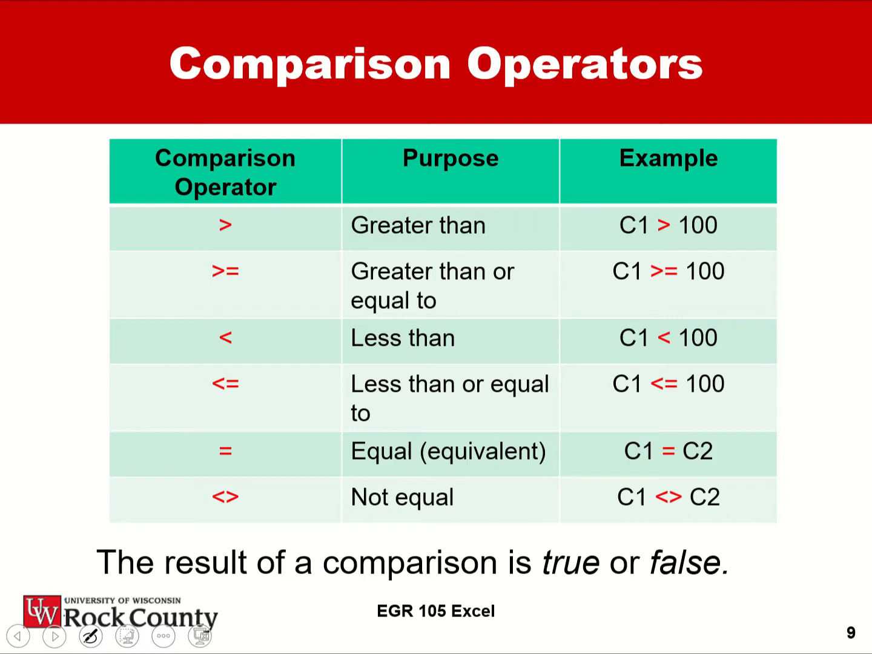
mouse_move(228, 480)
left_mouse_down()
mouse_move(250, 509)
mouse_move(248, 491)
left_mouse_up()
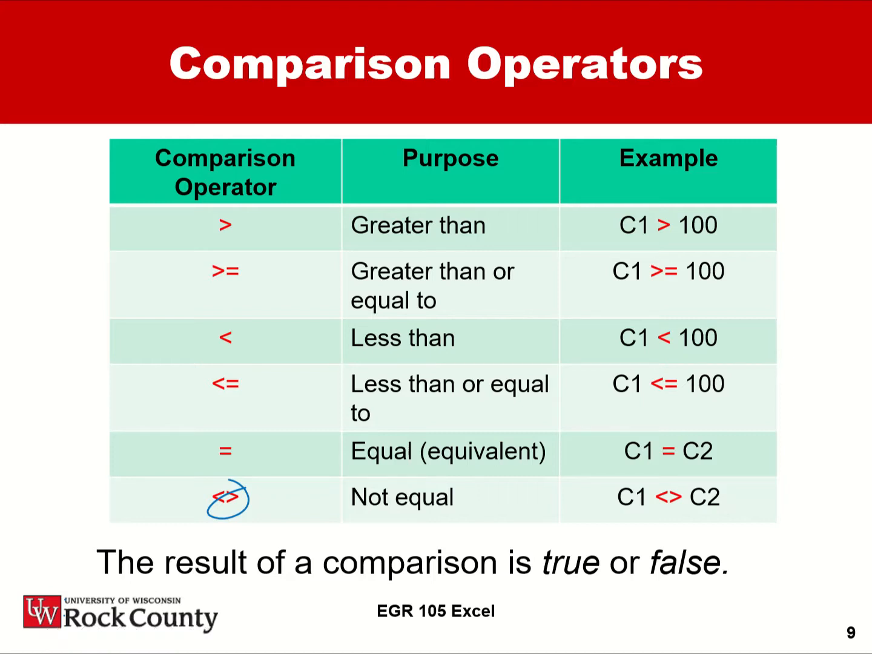
Switch to Excel and insert a blank row above row 1 on the Comparison Operation sheet.
key("alt+Tab")
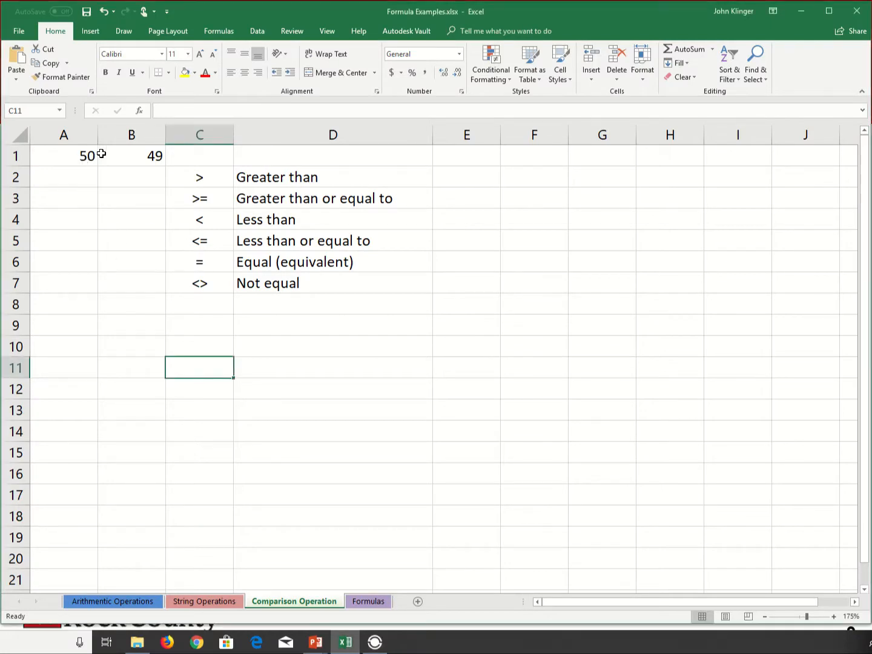
left_click(149, 159)
left_click(85, 154)
left_click(142, 150)
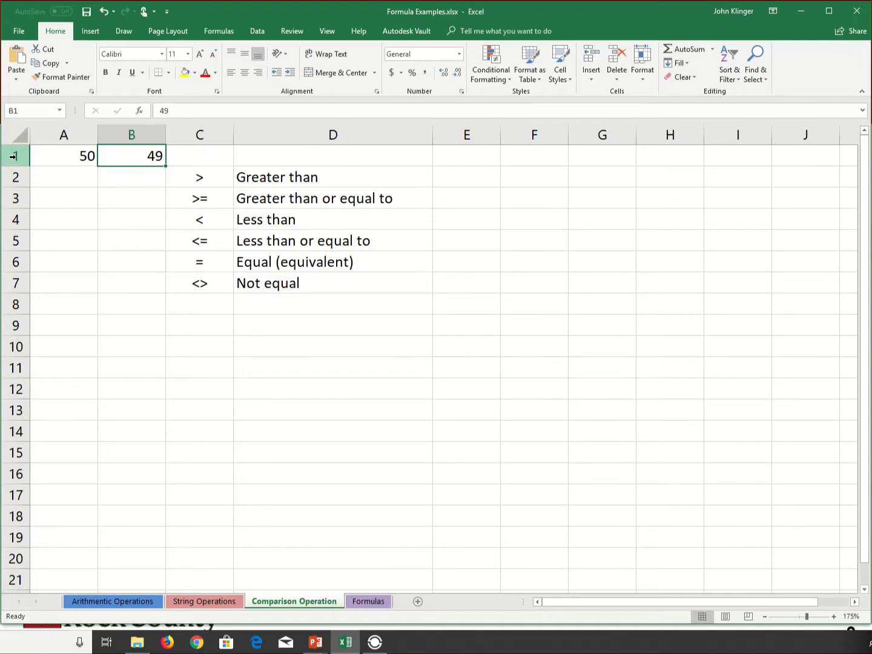
left_click(14, 157)
right_click(14, 156)
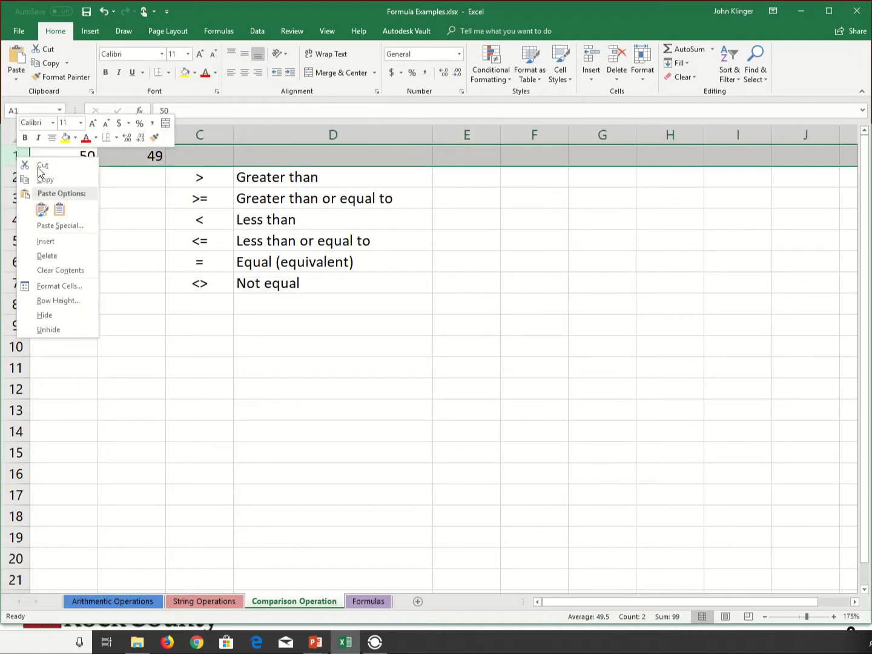
left_click(47, 241)
Enter the column headings X in cell A1 and Y in cell B1.
left_click(70, 163)
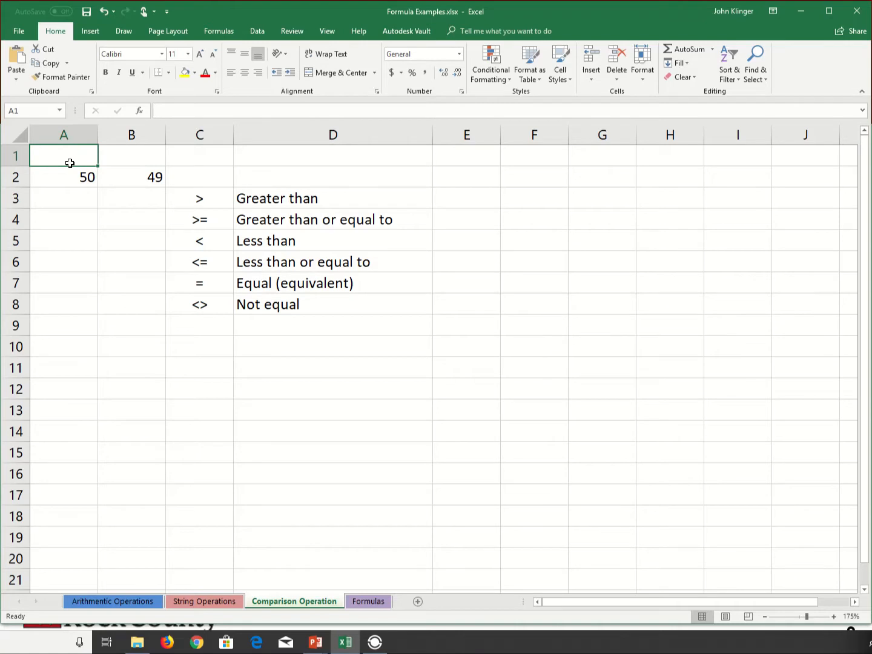
type("X")
key("Tab")
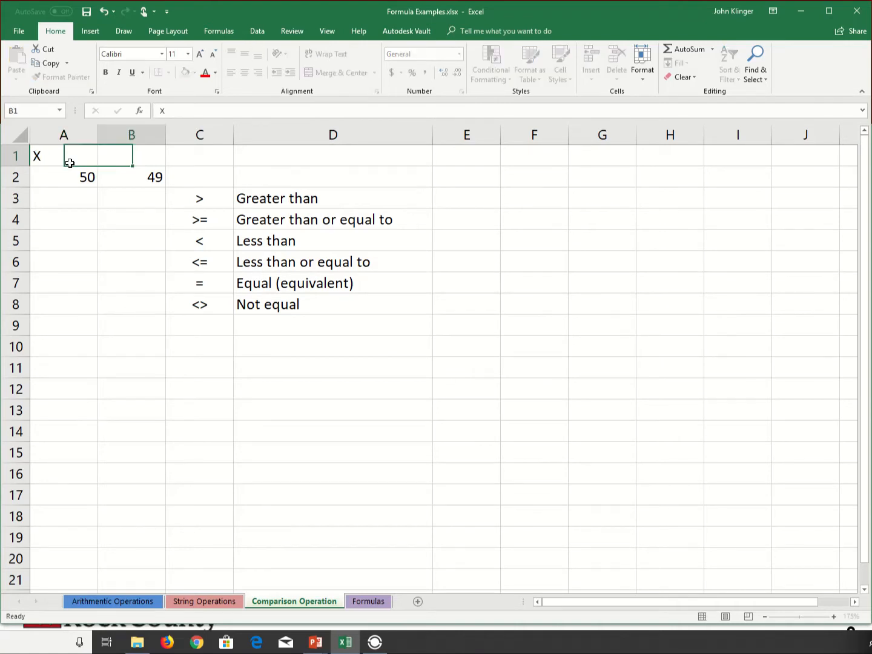
type("Y")
key("Down")
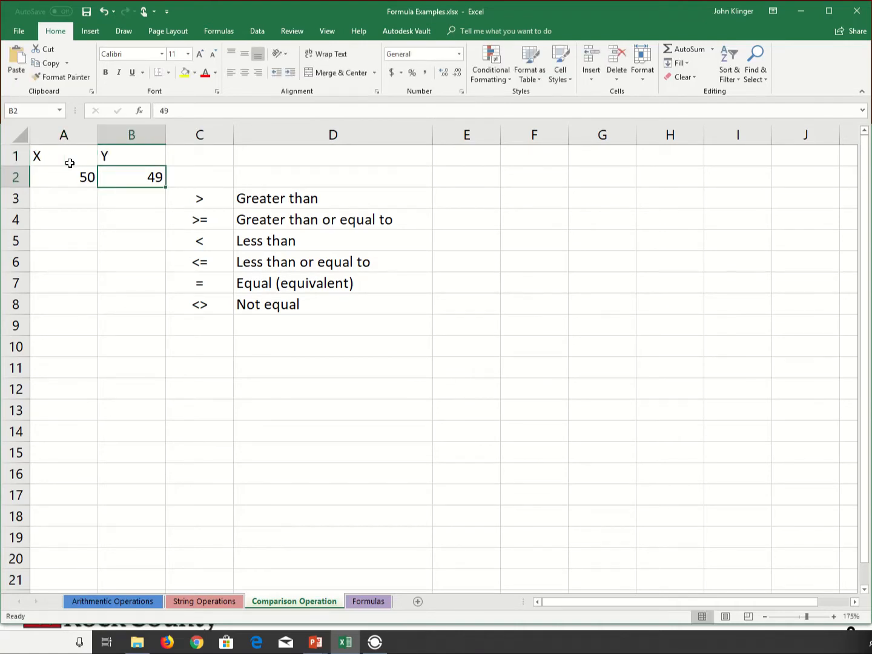
Center and bold the X and Y headings in cells A1:B1.
key("Left")
key("Up")
key("shift+Right")
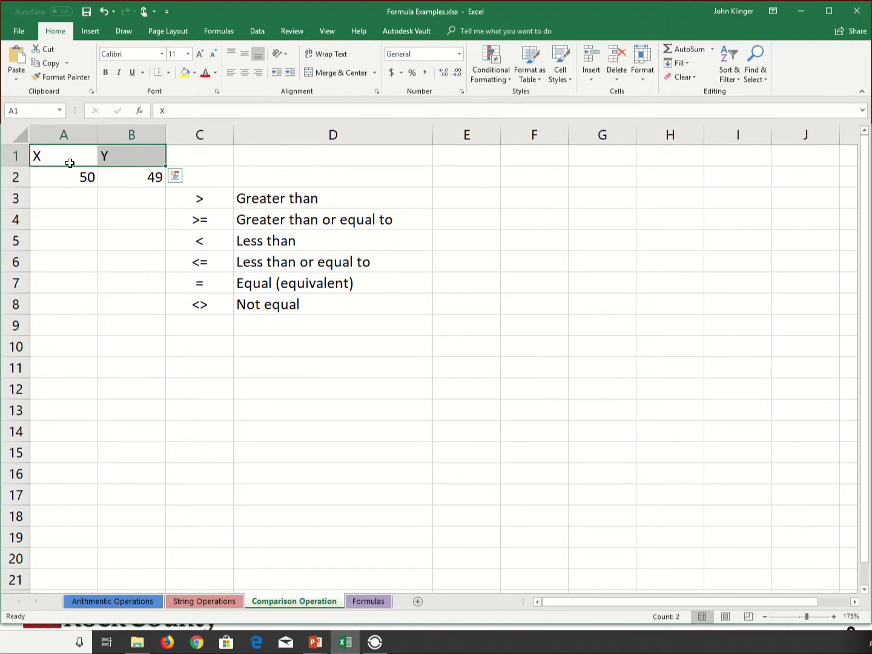
left_click(244, 75)
left_click(106, 72)
Enter the greater-than comparison formula =A2>B2 in cell B3.
left_click(95, 201)
left_click(168, 205)
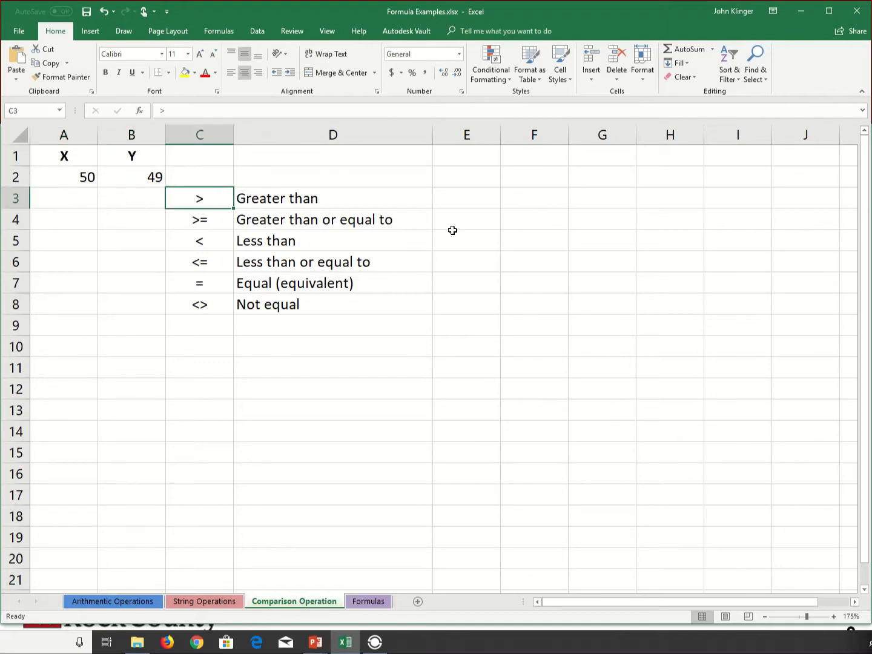
left_click(161, 200)
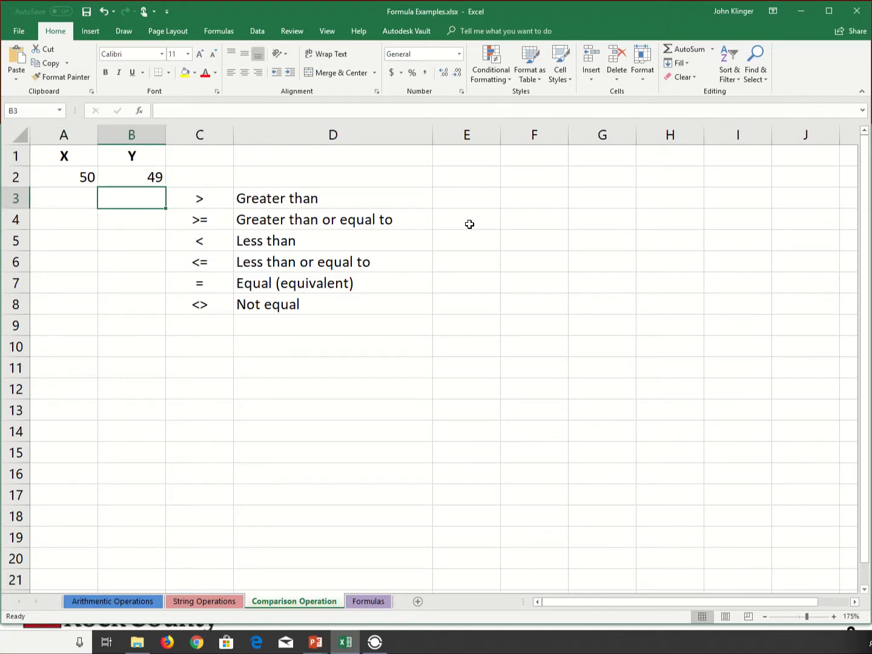
type("=")
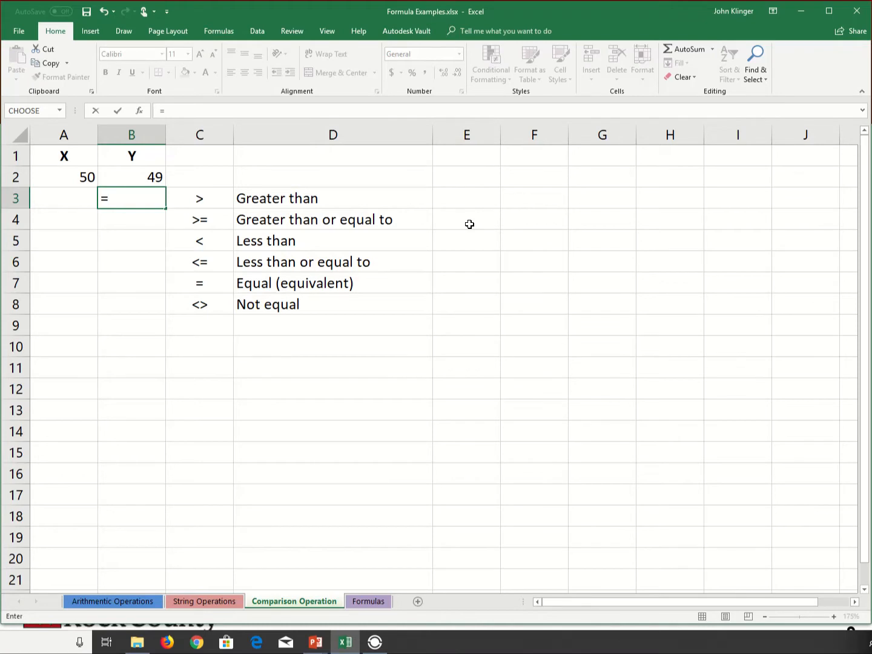
left_click(86, 178)
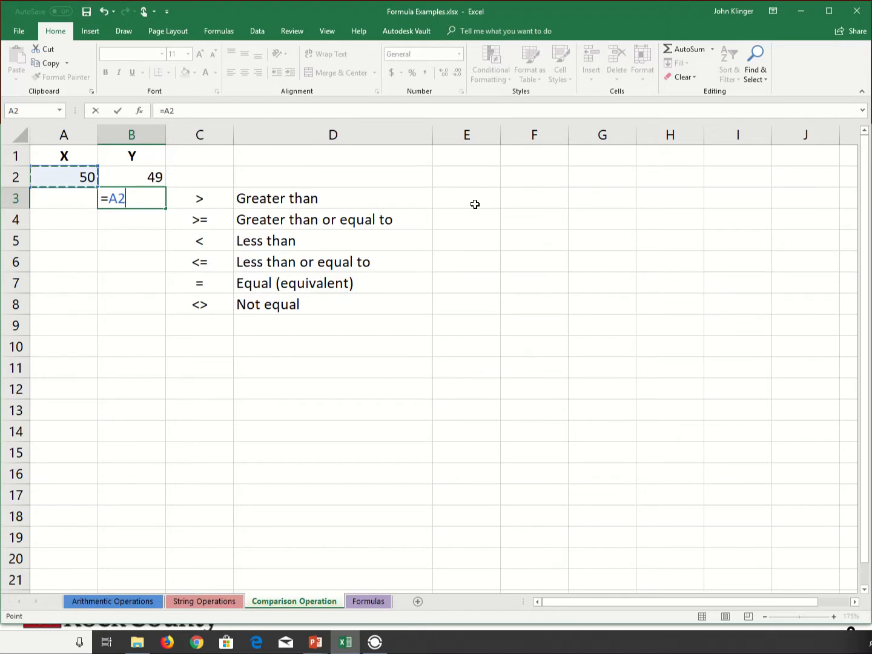
type(">")
left_click(152, 172)
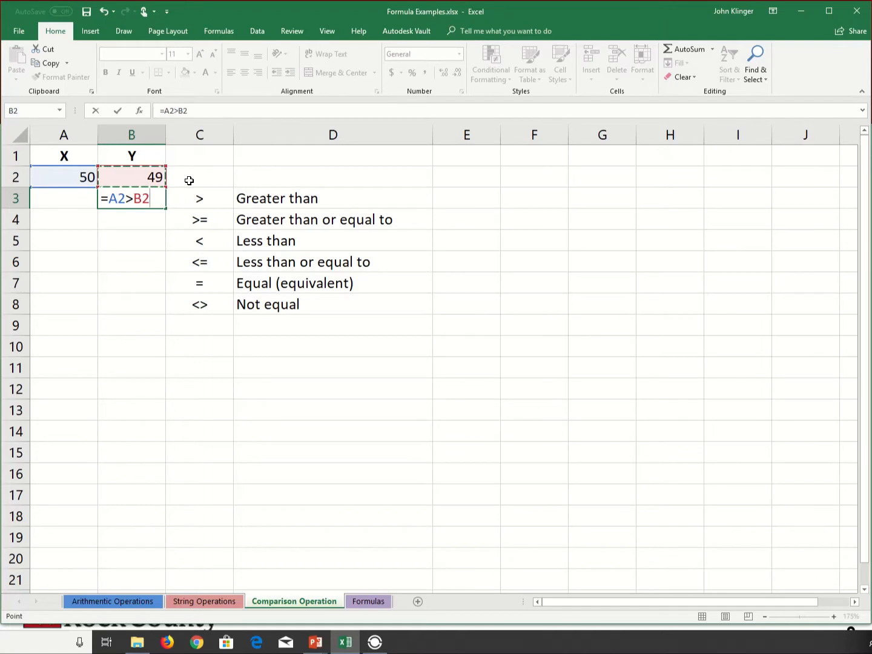
key("Return")
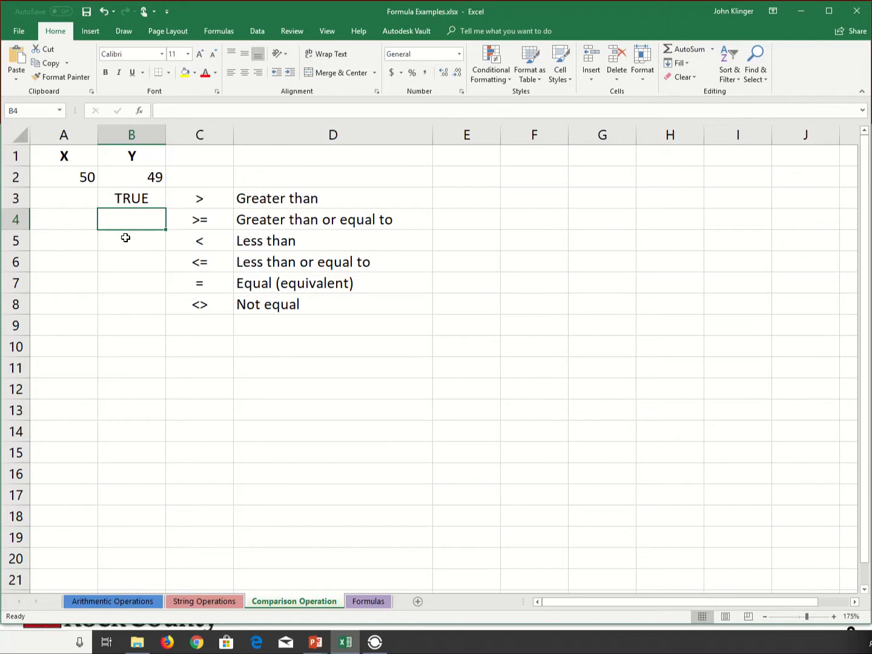
Enter the greater-than-or-equal comparison formula =A2>=B2 in cell B4.
type("=")
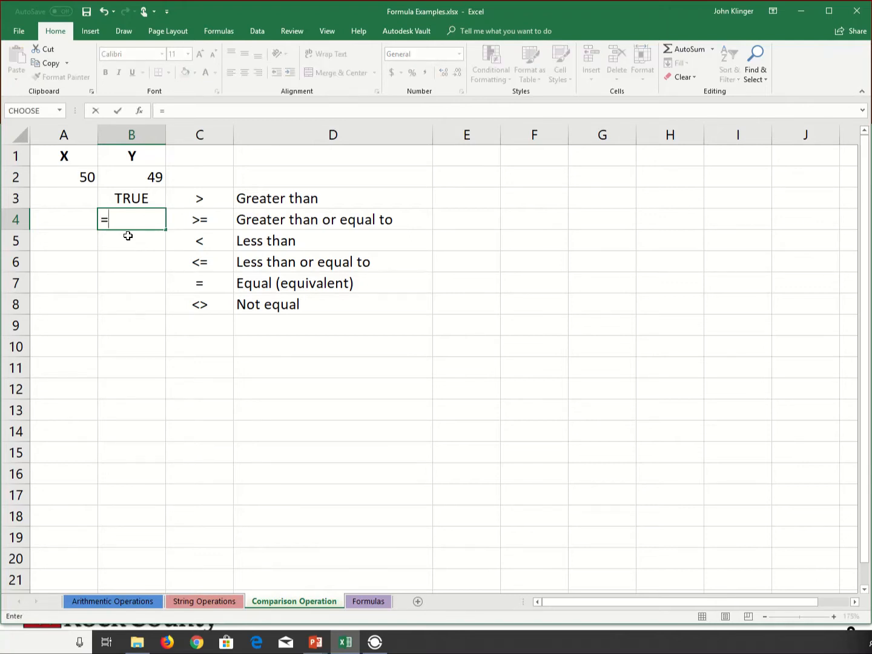
left_click(87, 177)
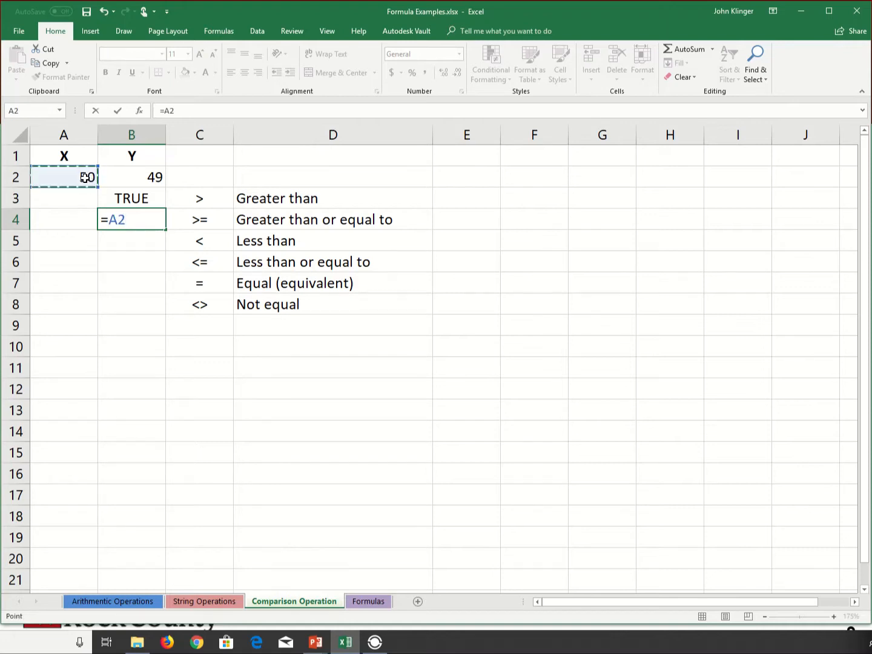
type(">=")
left_click(155, 175)
key("Return")
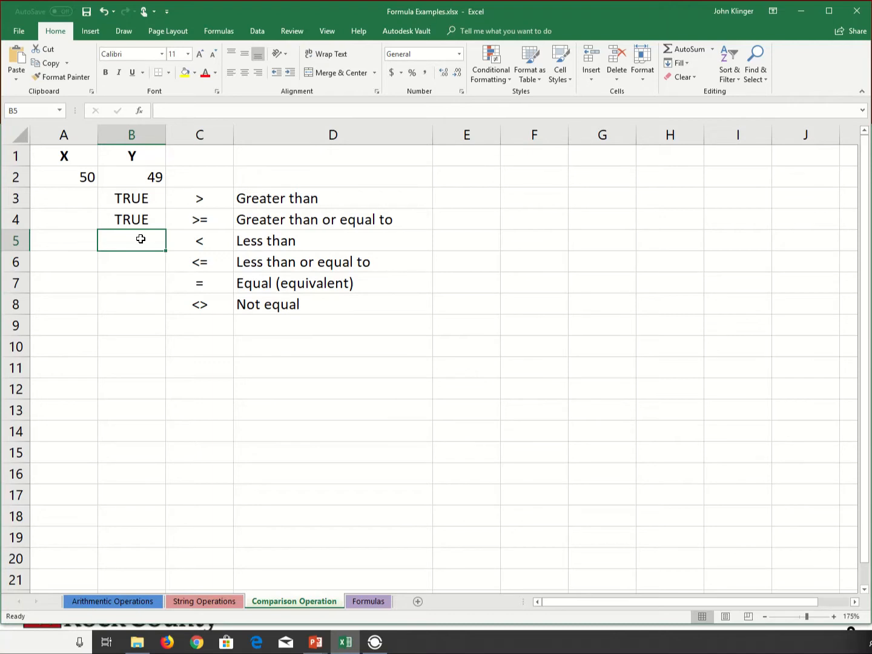
Enter the less-than comparison formula =A2<B2 in cell B5.
type("=")
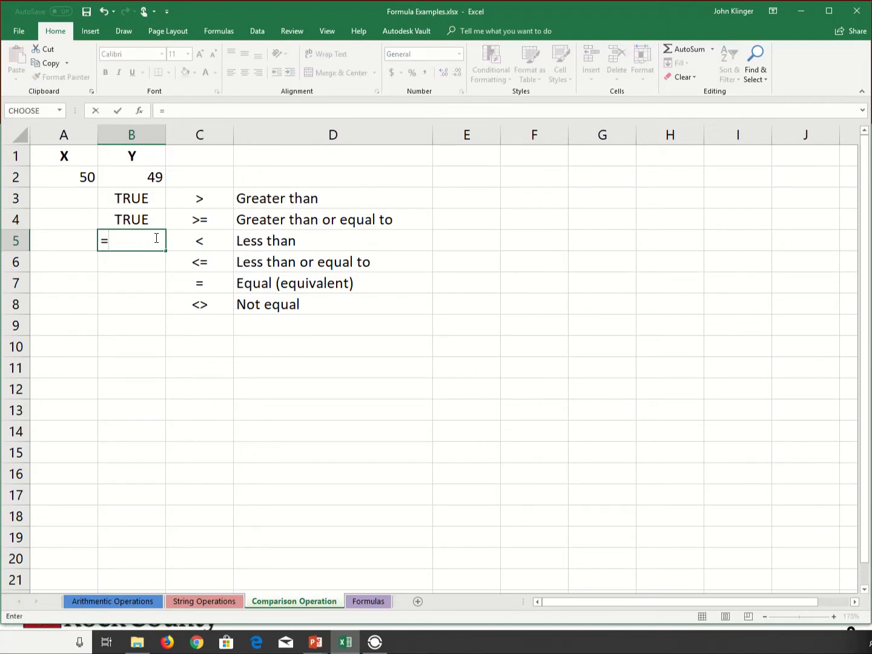
left_click(89, 177)
type("<")
left_click(140, 180)
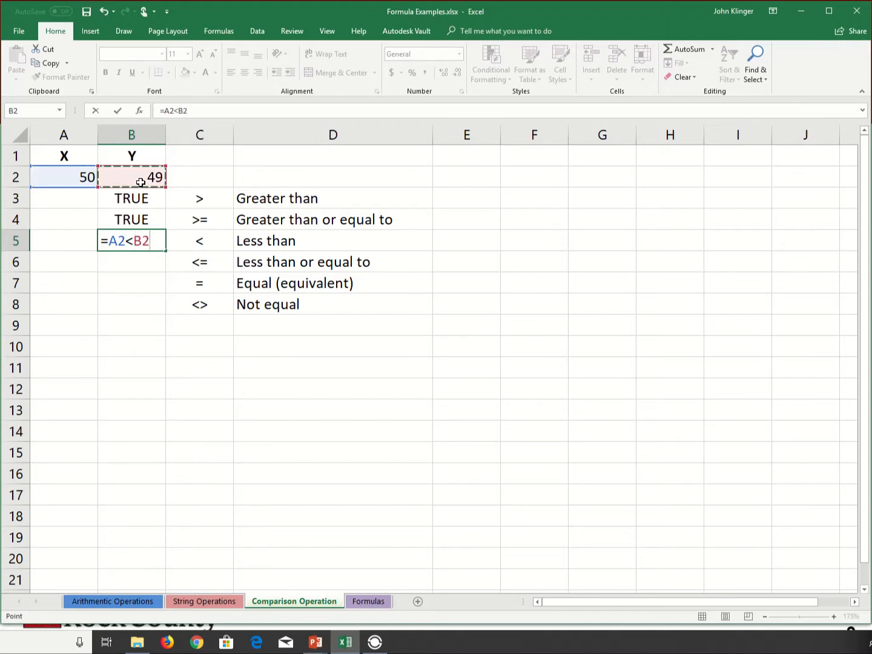
key("Return")
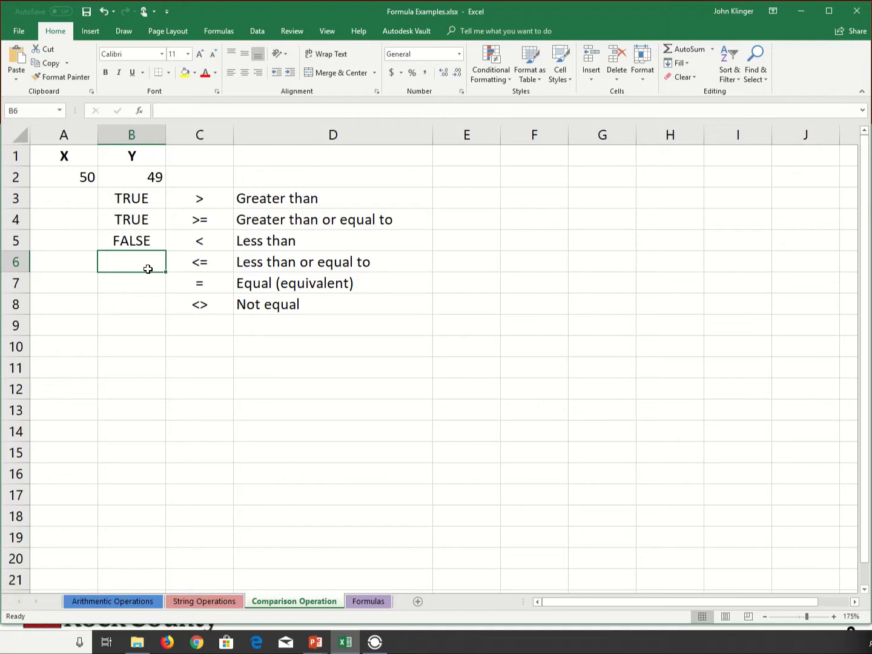
Enter the less-than-or-equal comparison formula =A2<=B2 in cell B6.
key("Up")
key("Down")
type("=")
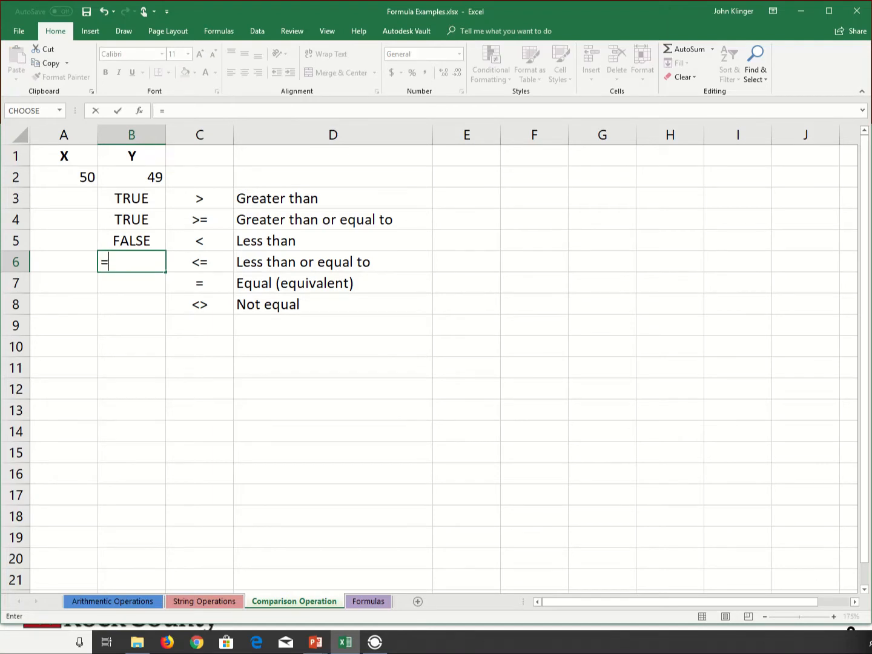
left_click(82, 171)
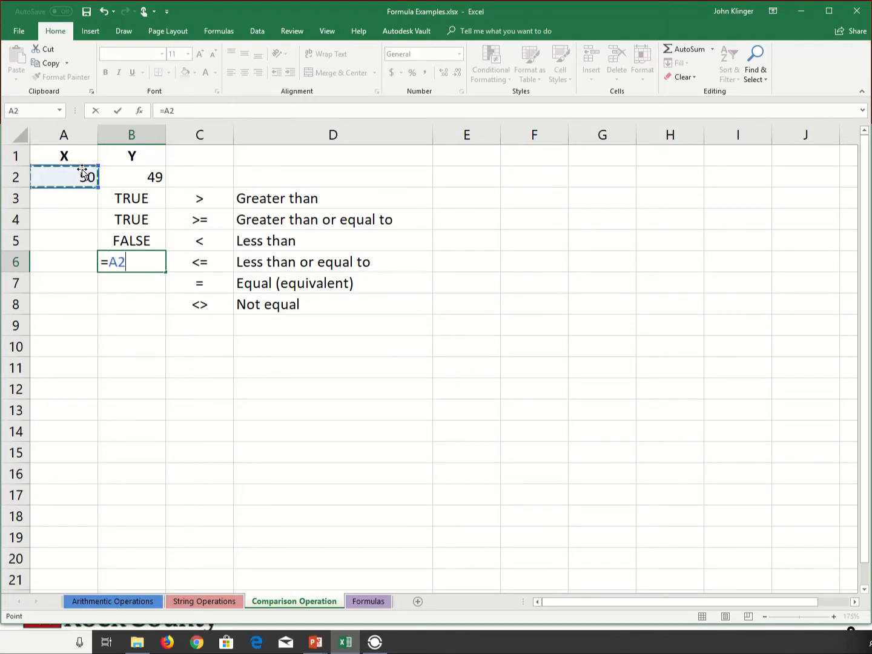
type("<=")
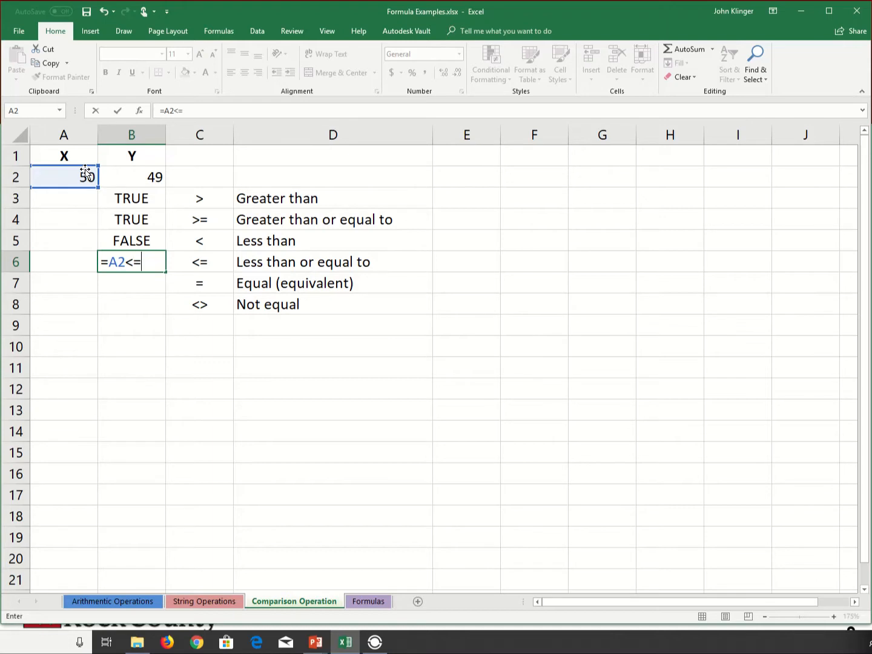
left_click(143, 175)
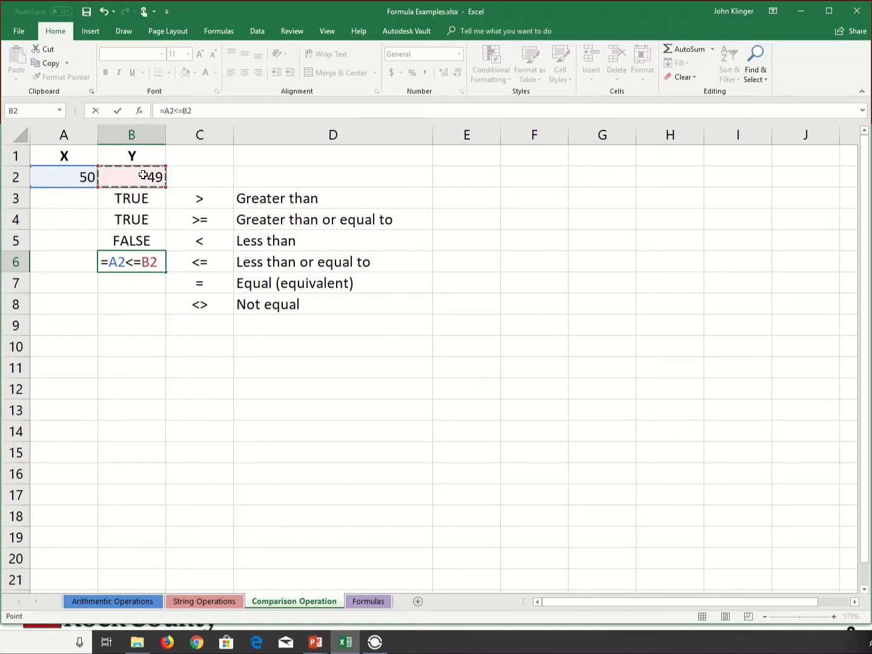
key("Return")
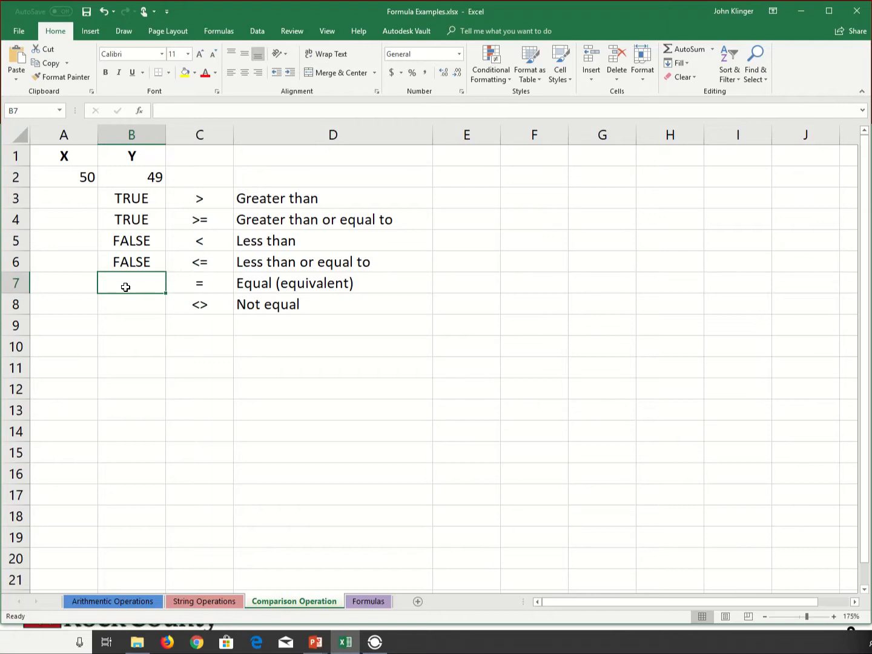
Enter the equality comparison formula =A2=B2 in cell B7.
type("=")
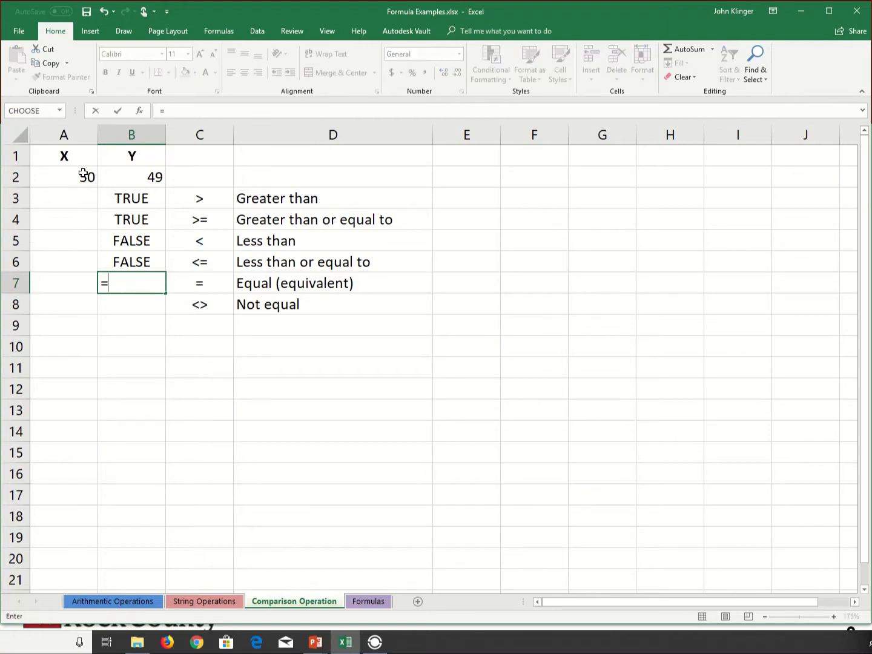
left_click(82, 175)
type("=")
left_click(159, 179)
type("=")
key("BackSpace")
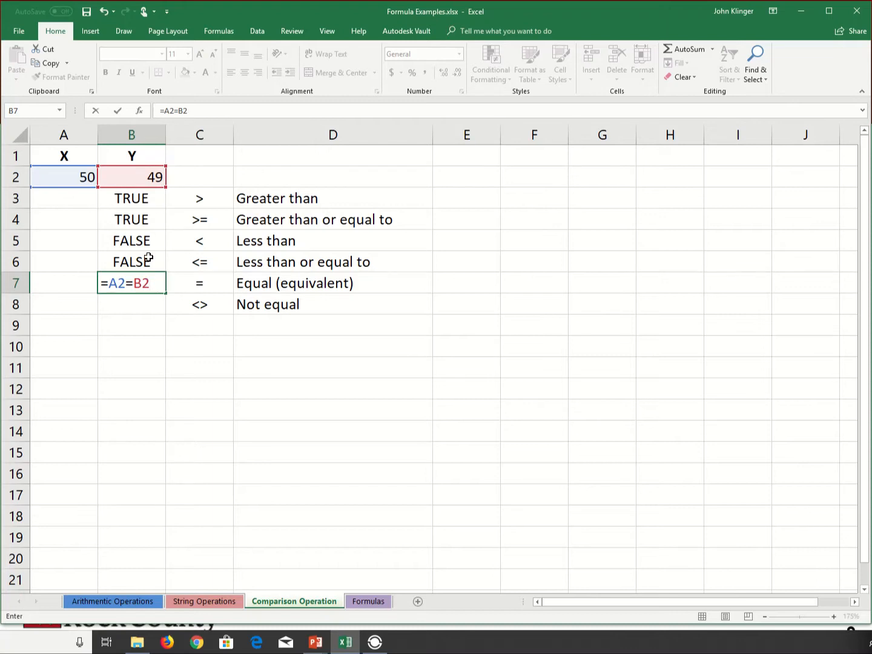
key("Return")
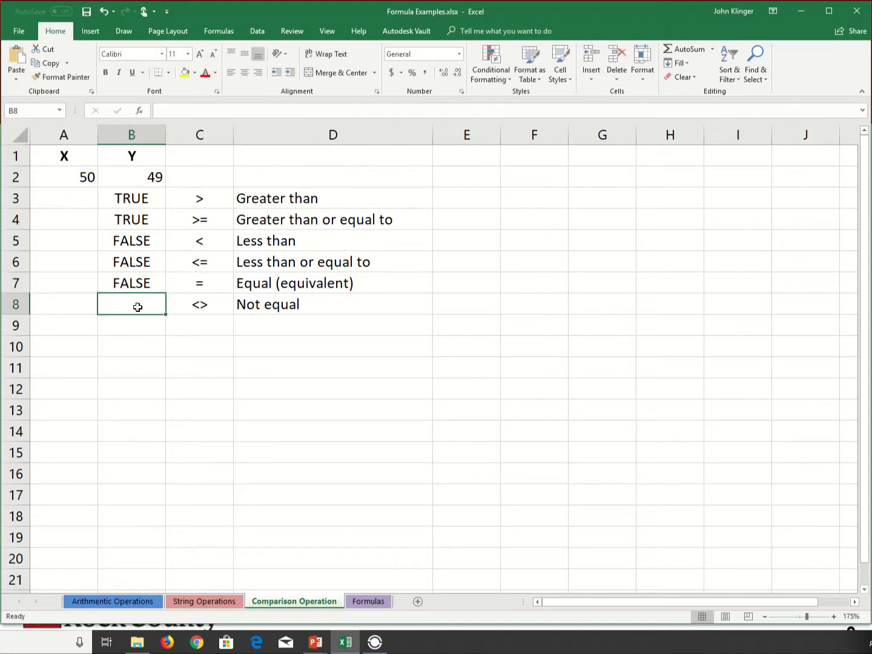
Enter the not-equal comparison formula =A2<>B2 in cell B8.
type("=")
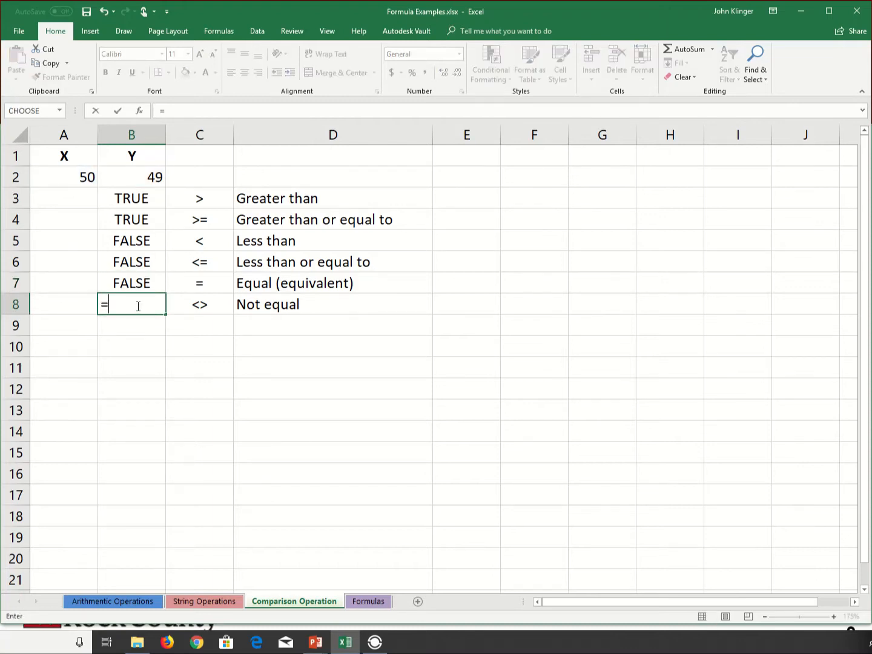
left_click(91, 177)
type("<>")
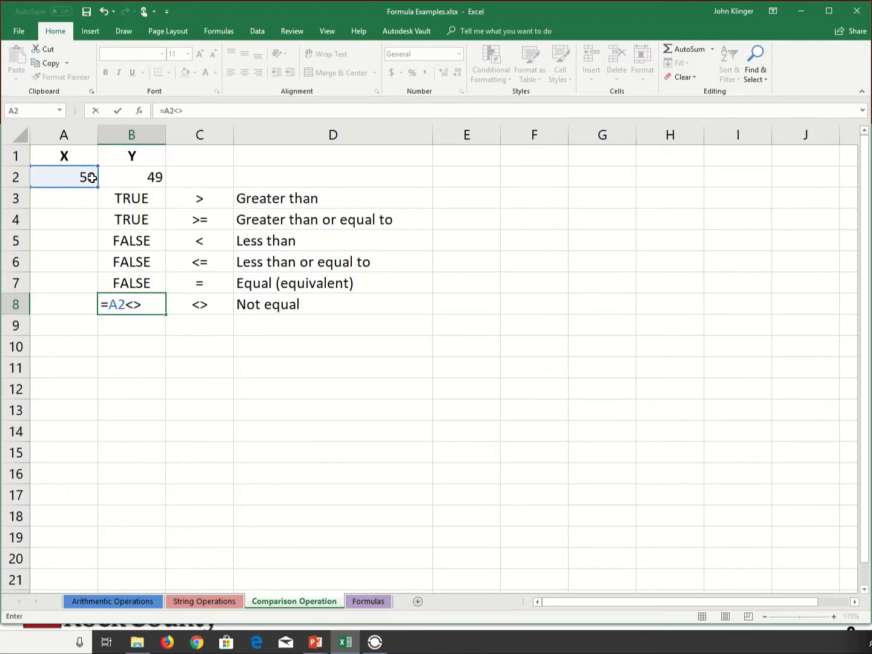
left_click(144, 182)
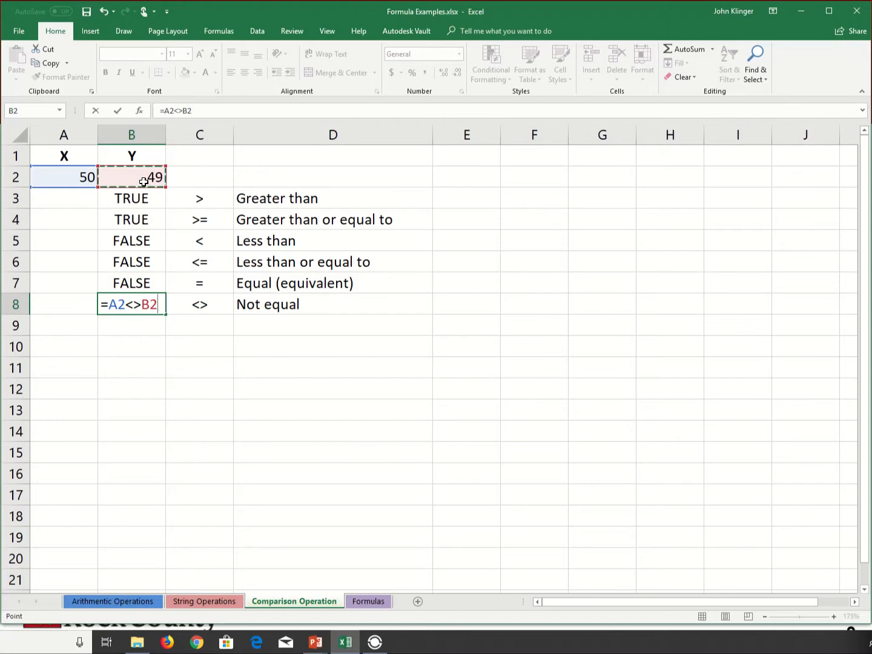
key("Return")
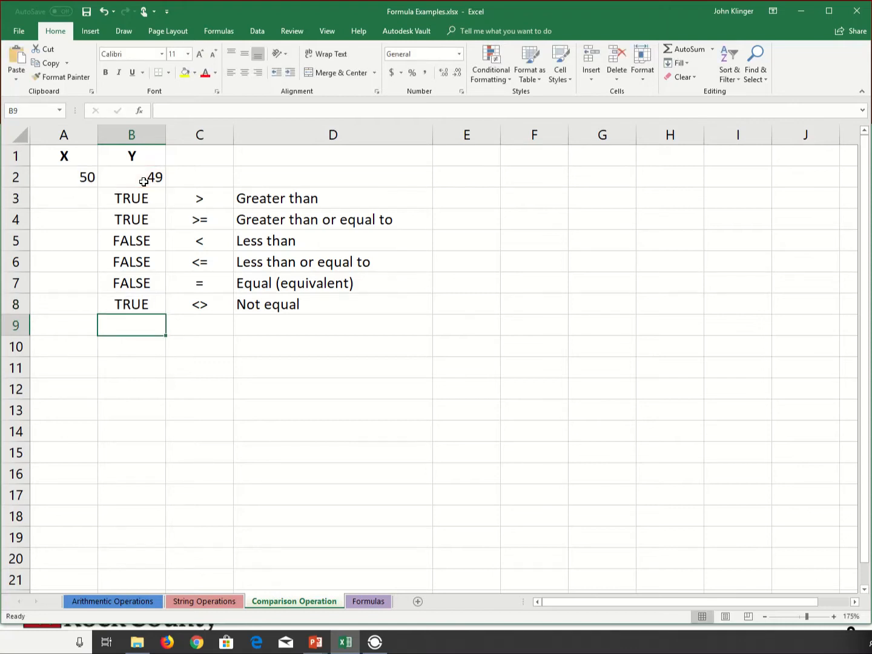
Set X in cell A2 to 5 and Y in cell B2 to 5 to test the comparison formulas.
left_click(94, 177)
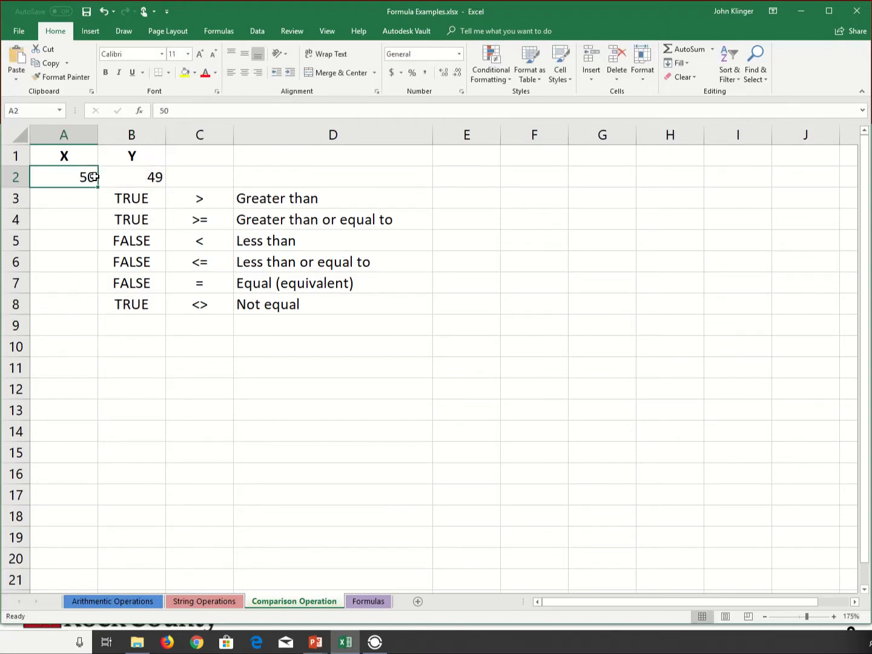
type("5")
key("Return")
key("Up")
key("Right")
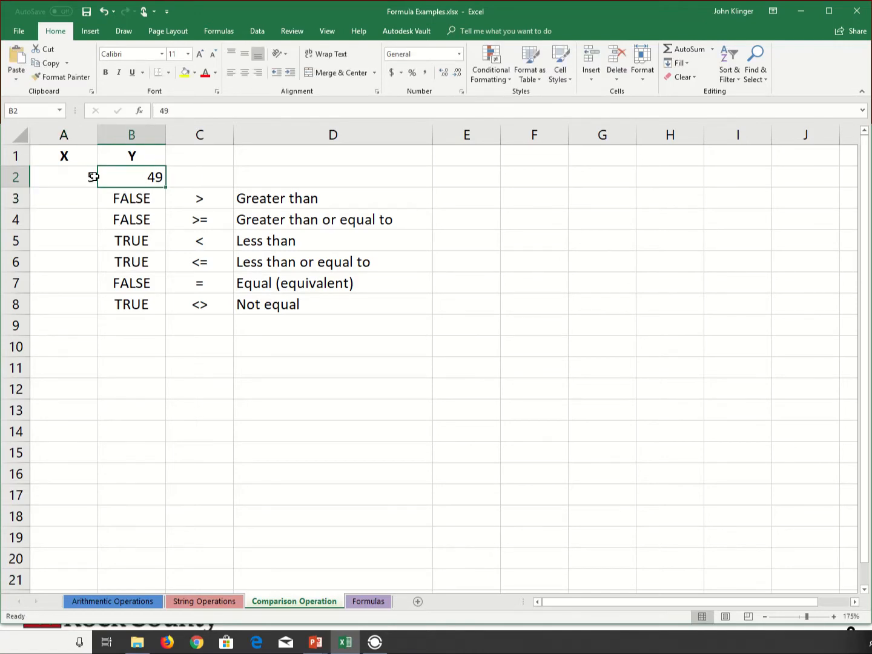
type("5")
key("Return")
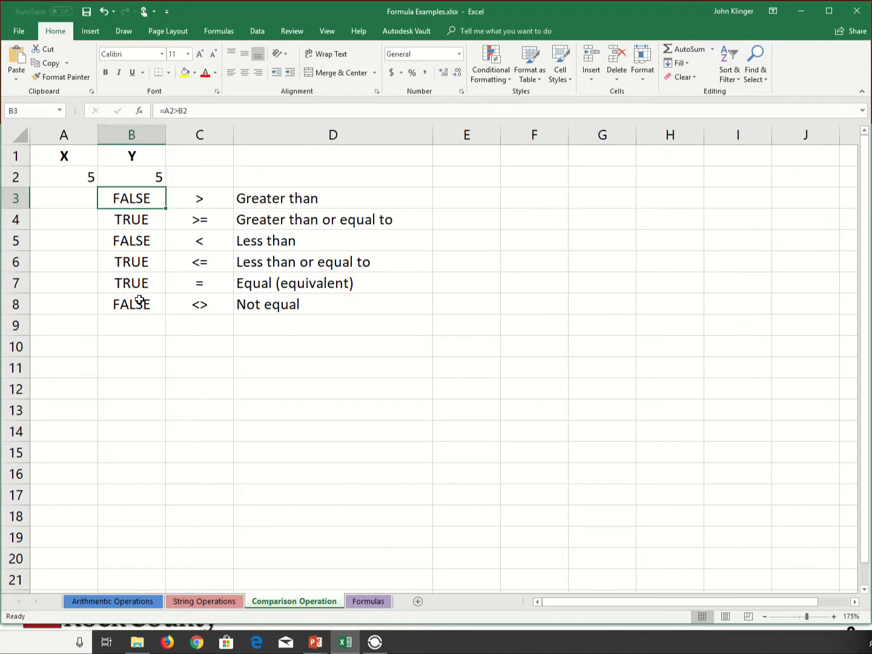
Set X in cell A2 to -2 to test the comparisons with a negative number.
left_click(91, 180)
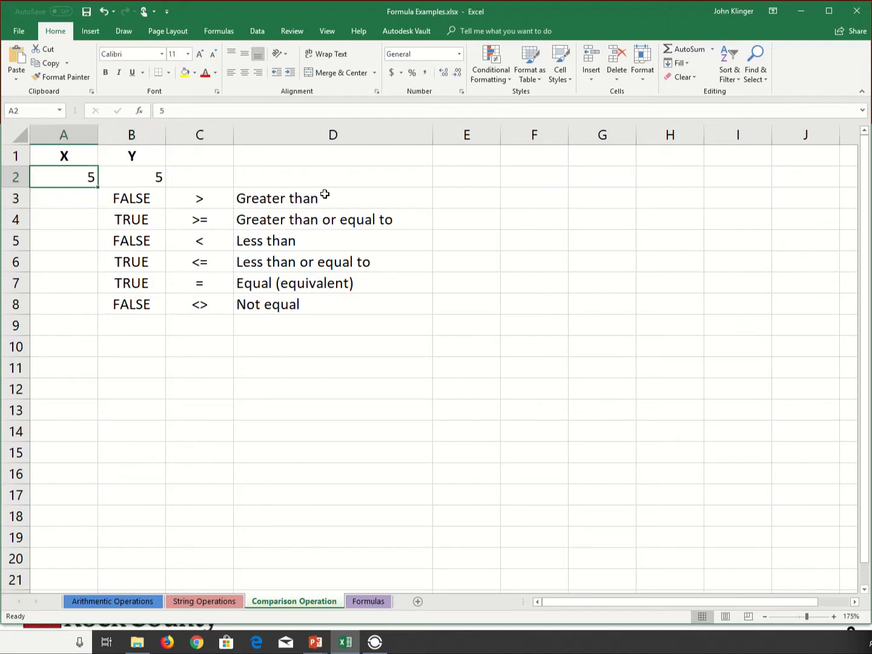
type("-2")
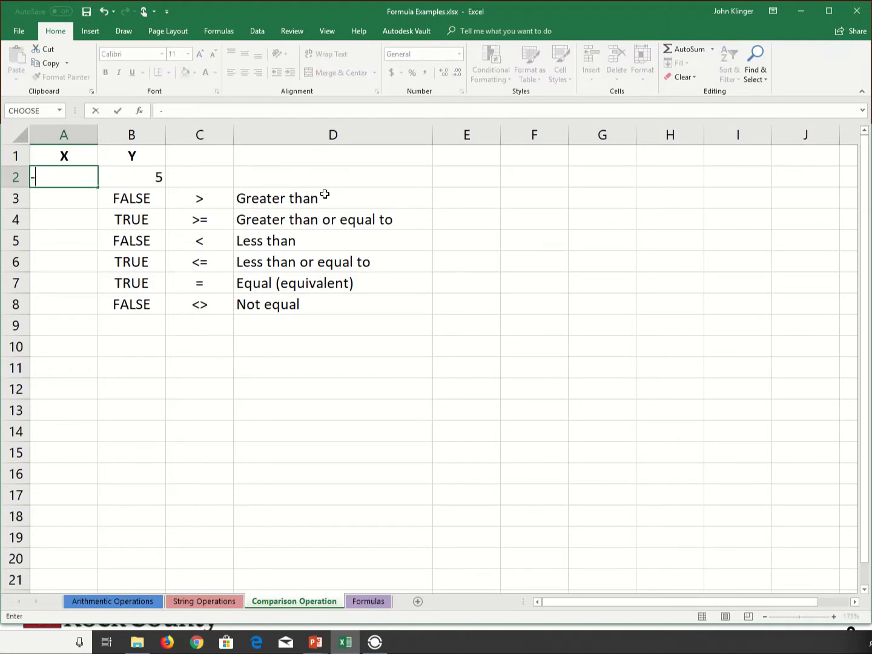
key("Return")
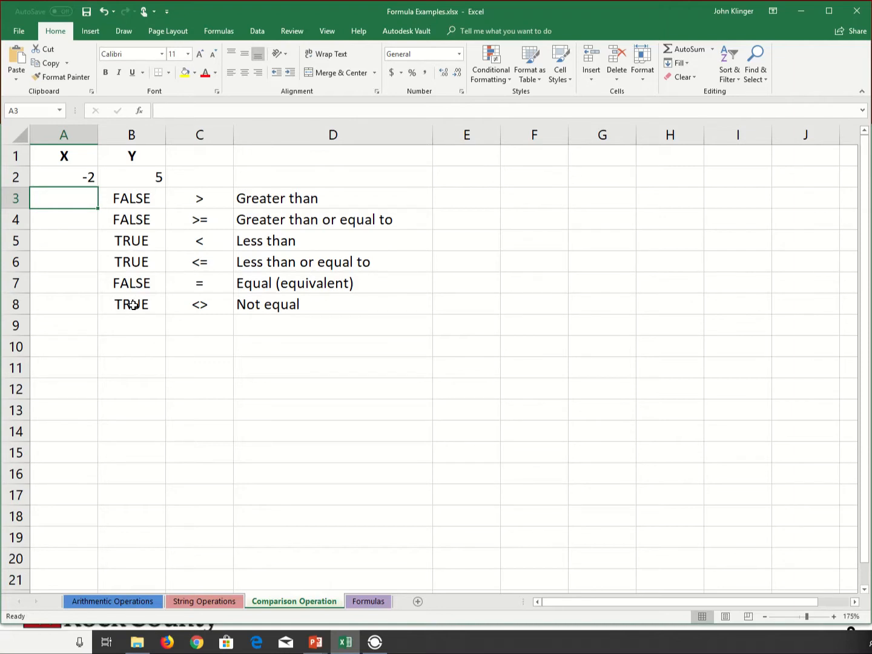
Set X in cell A2 to 10 to test the comparisons with X above Y.
left_click(85, 178)
type("10")
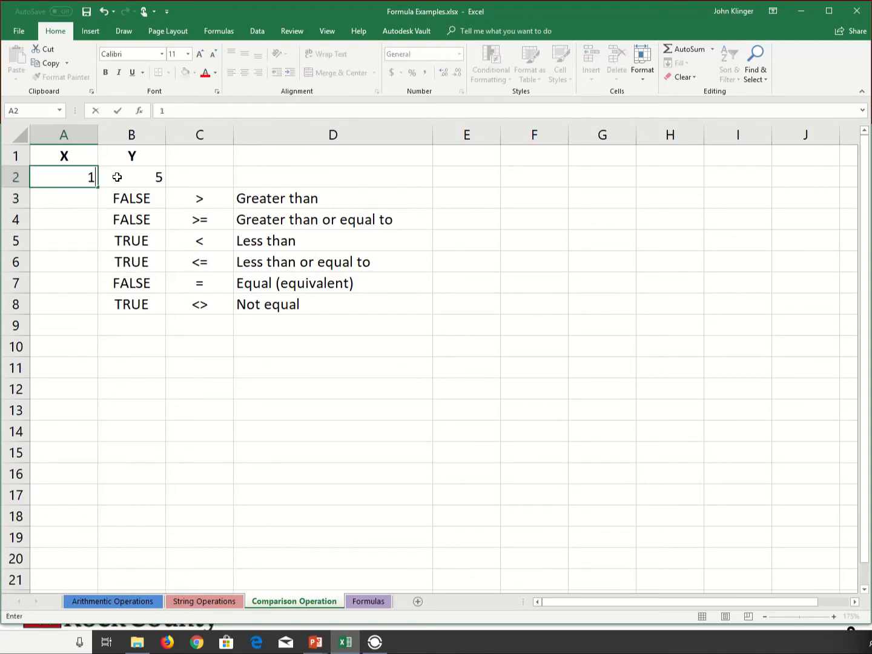
key("Return")
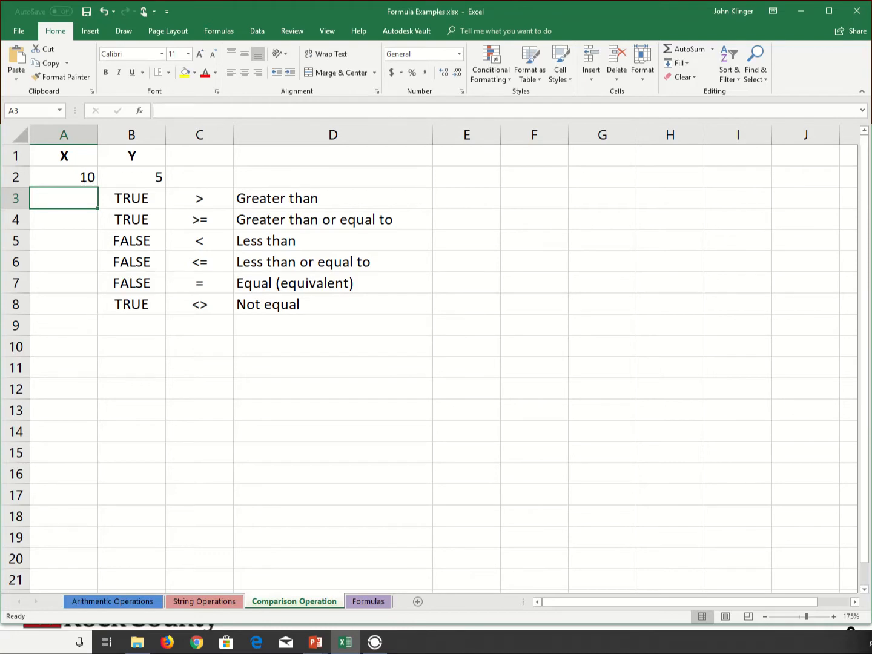
Switch to the PowerPoint slide show and activate the blue annotation pen on the "Writing an Excel Formula" slide.
key("alt+Tab")
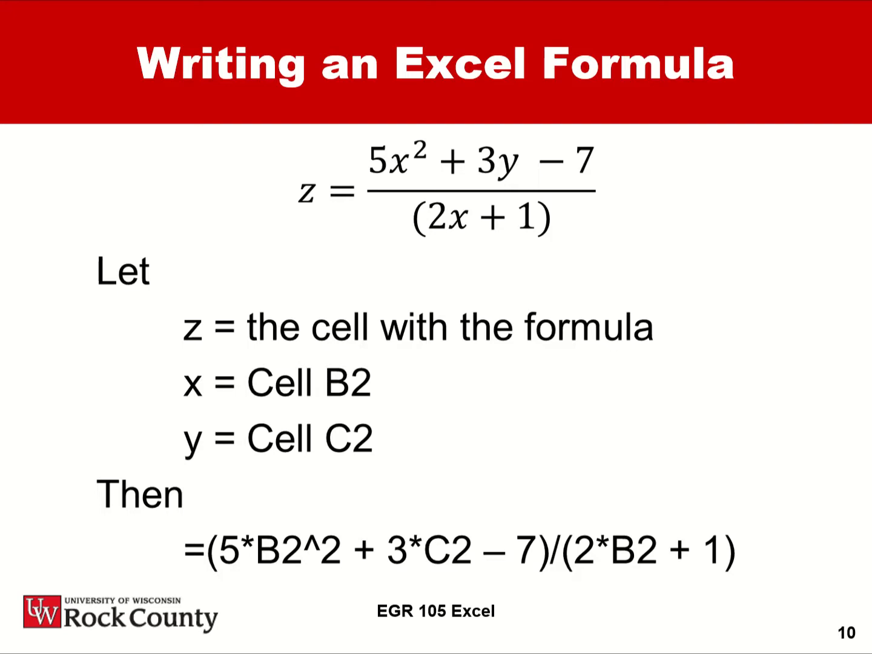
key("Left")
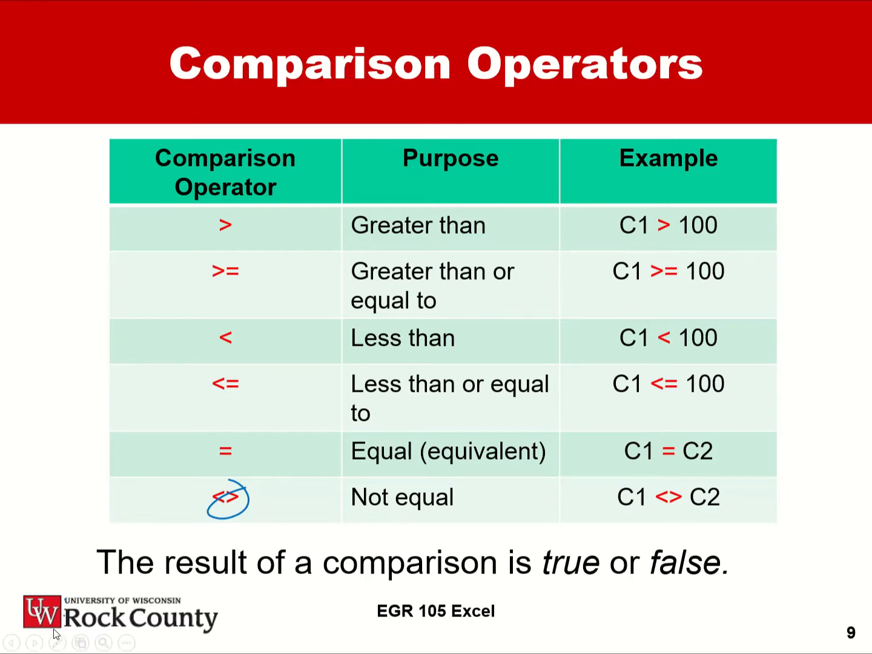
left_click(36, 641)
left_click(57, 642)
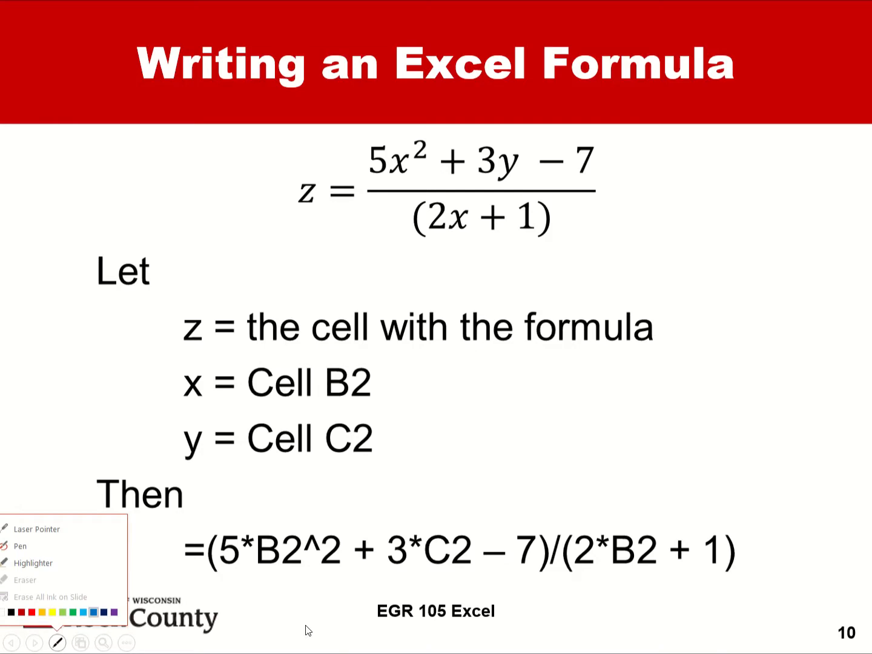
left_click(94, 613)
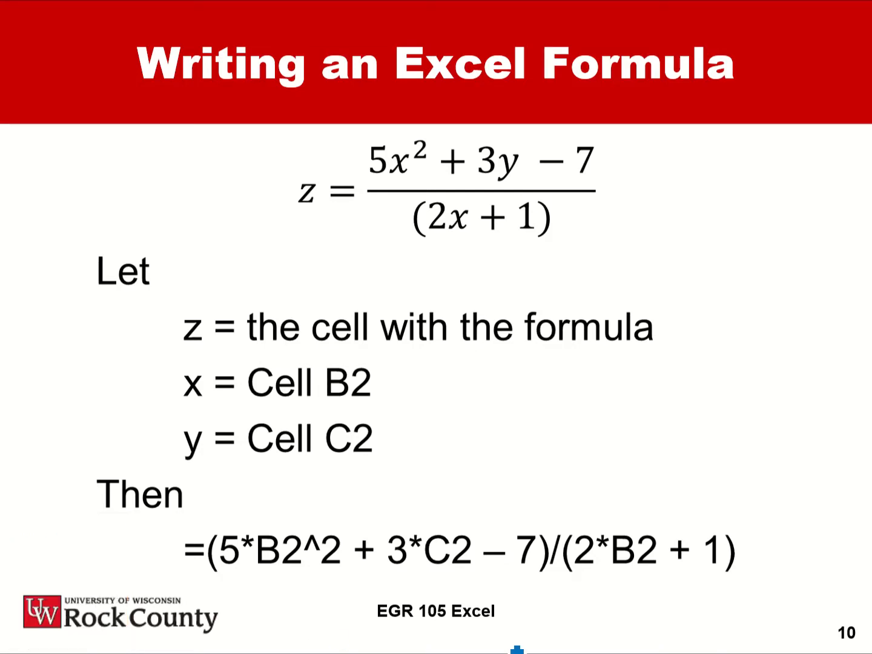
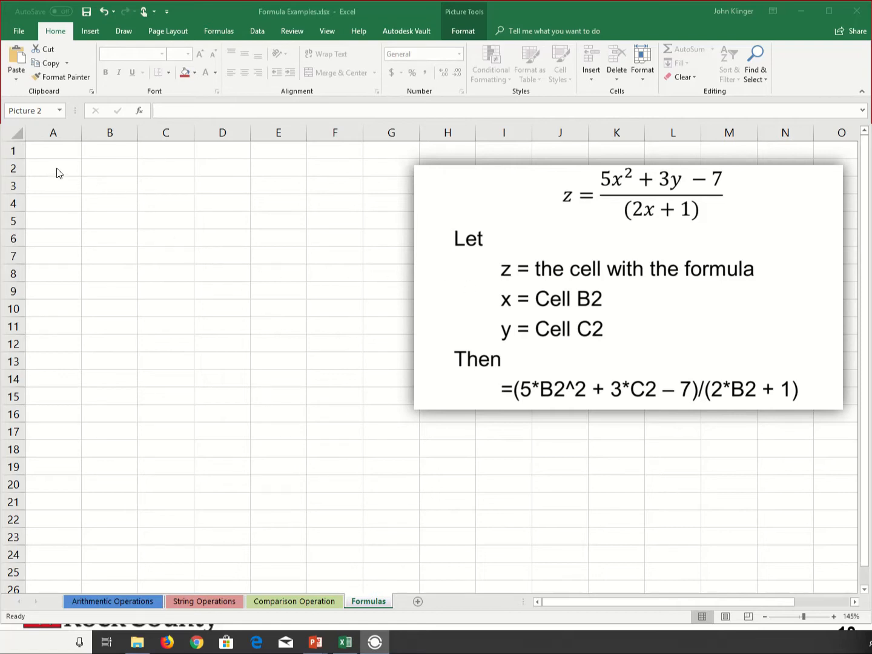
Enter the headings X in cell B1 and Y in cell C1, and make both centered and bold.
left_click(108, 150)
left_click(109, 151)
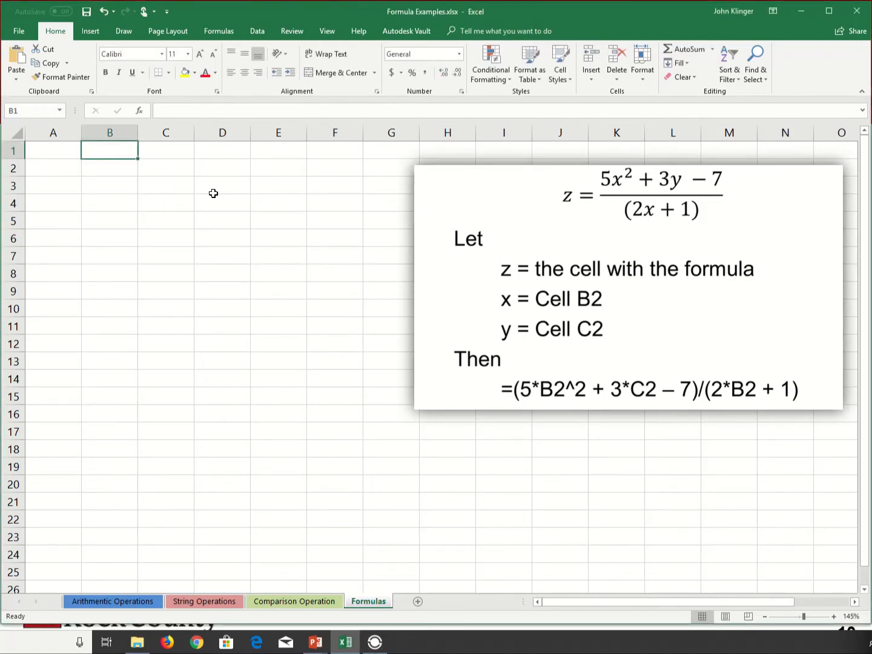
type("X")
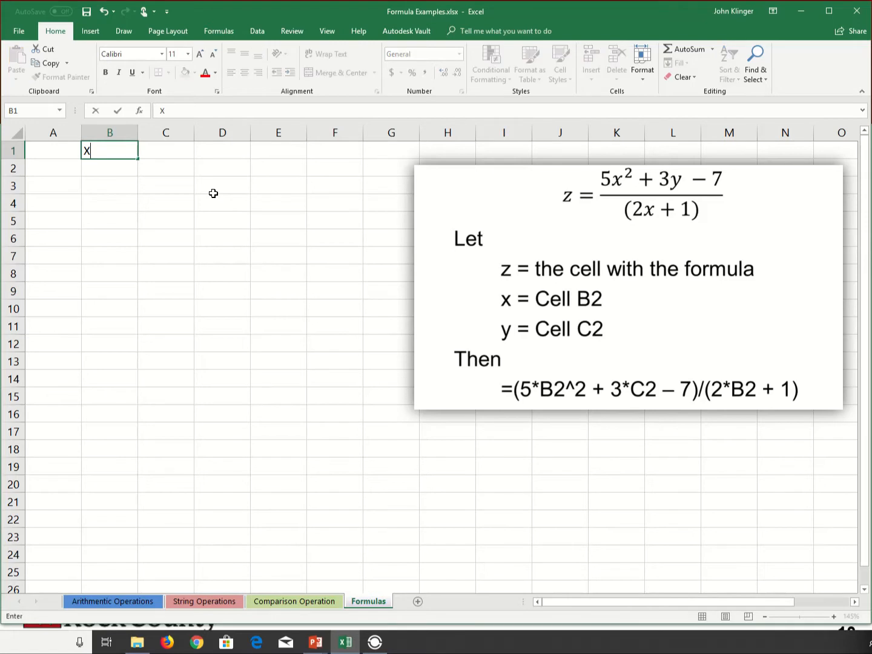
key("Tab")
type("Y")
key("shift+Left")
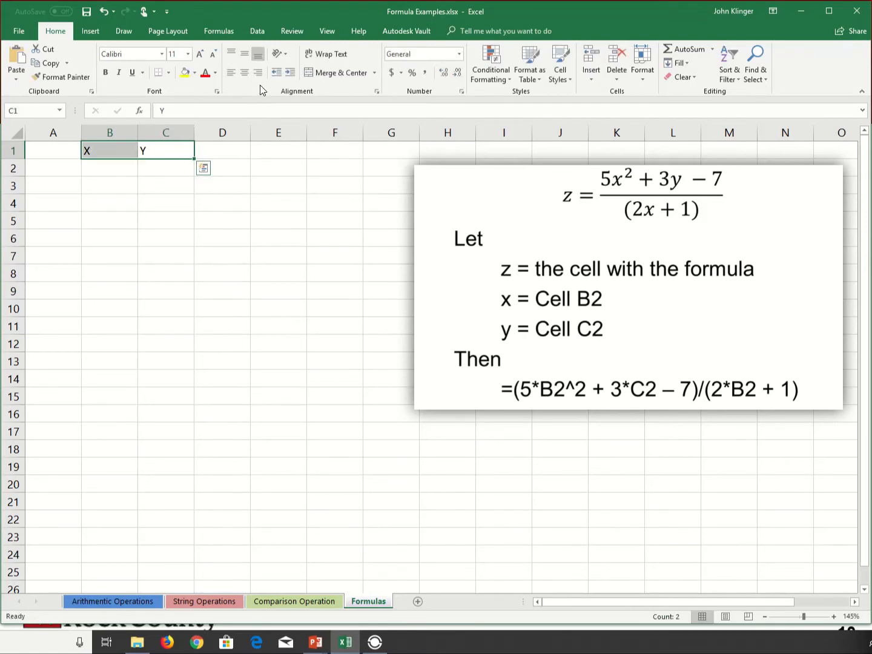
left_click(245, 74)
left_click(107, 75)
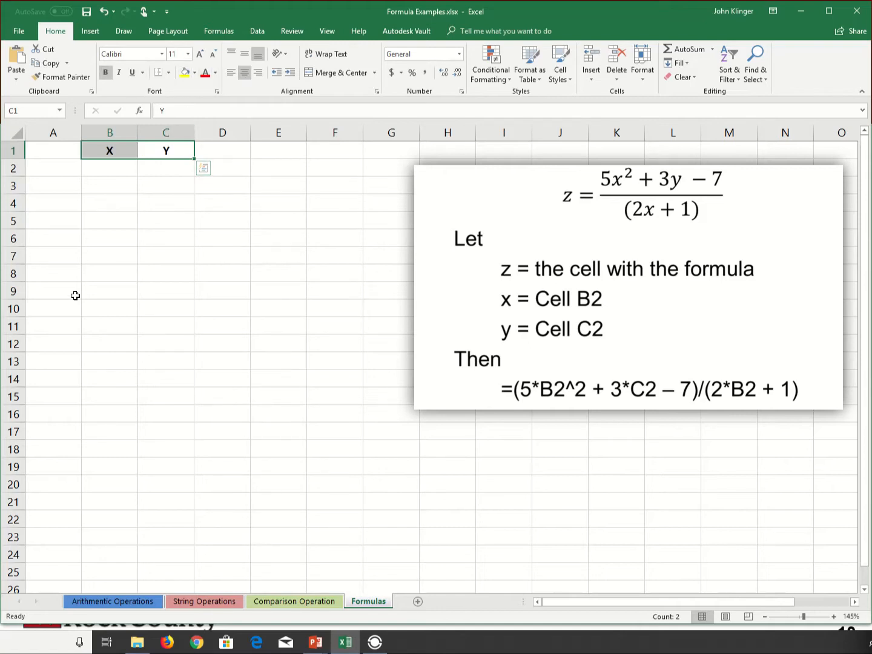
Label cell A4 "Z=" and make it bold and right-aligned.
left_click(112, 173)
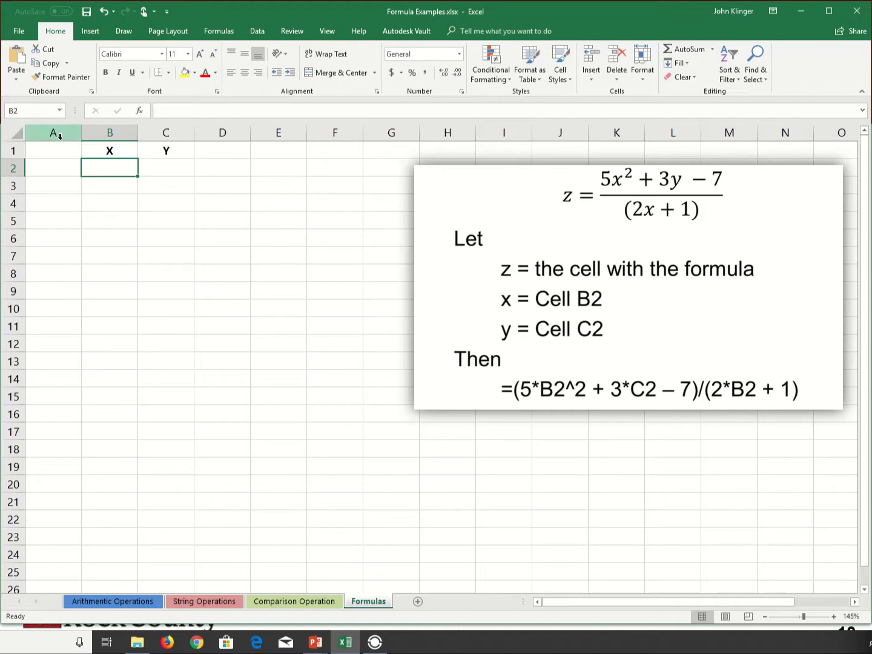
left_click(67, 203)
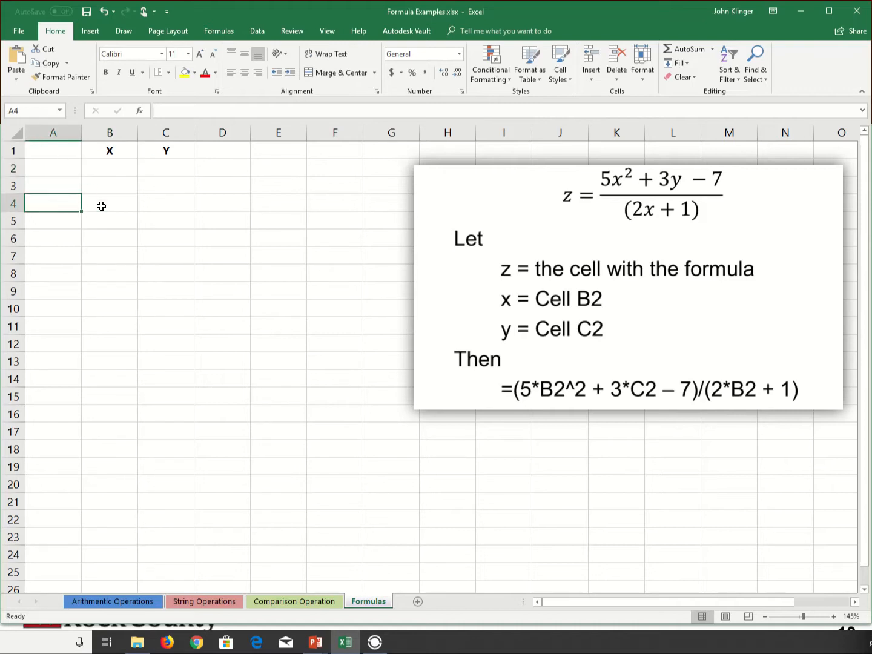
type("Z=")
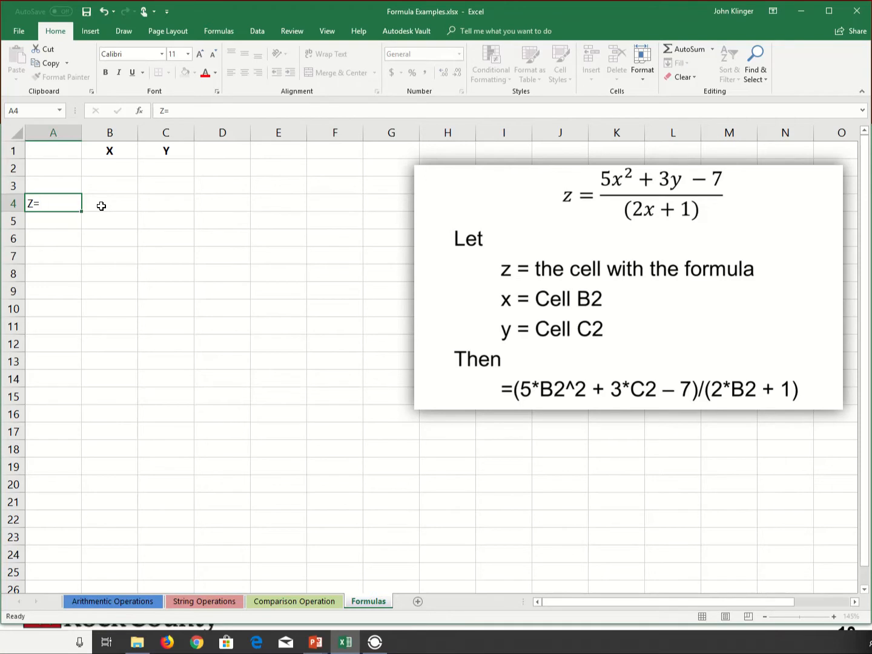
key("Return")
key("Up")
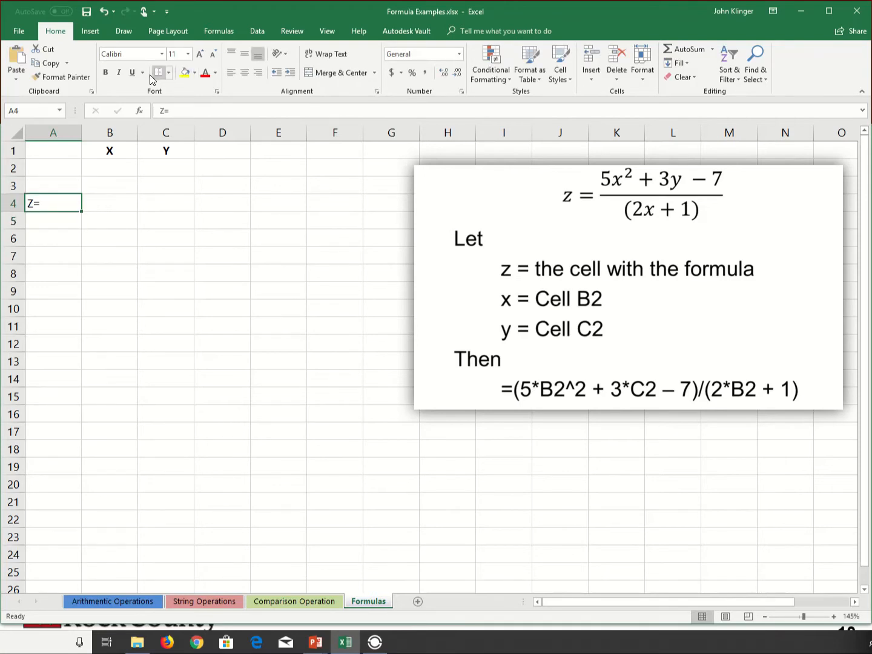
left_click(107, 75)
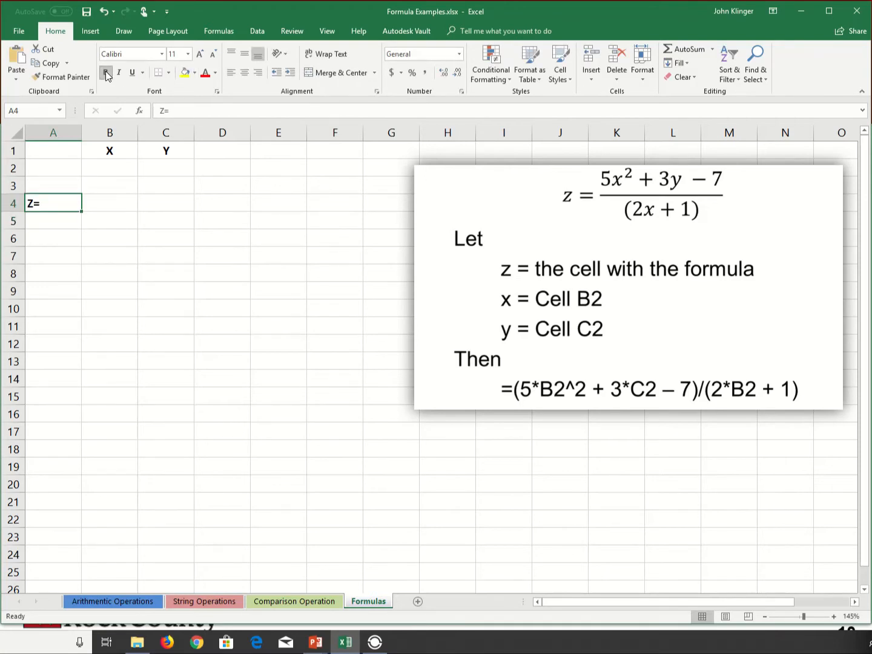
left_click(262, 73)
Start the Z formula in cell B4 with the bracketed numerator =(5*B2^2+3*C2-7).
left_click(121, 206)
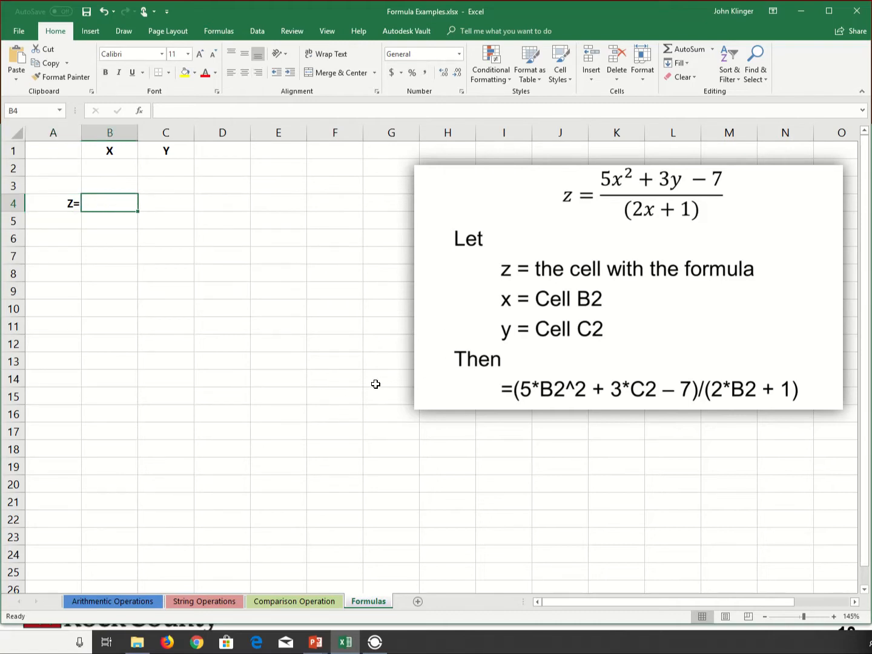
type("=")
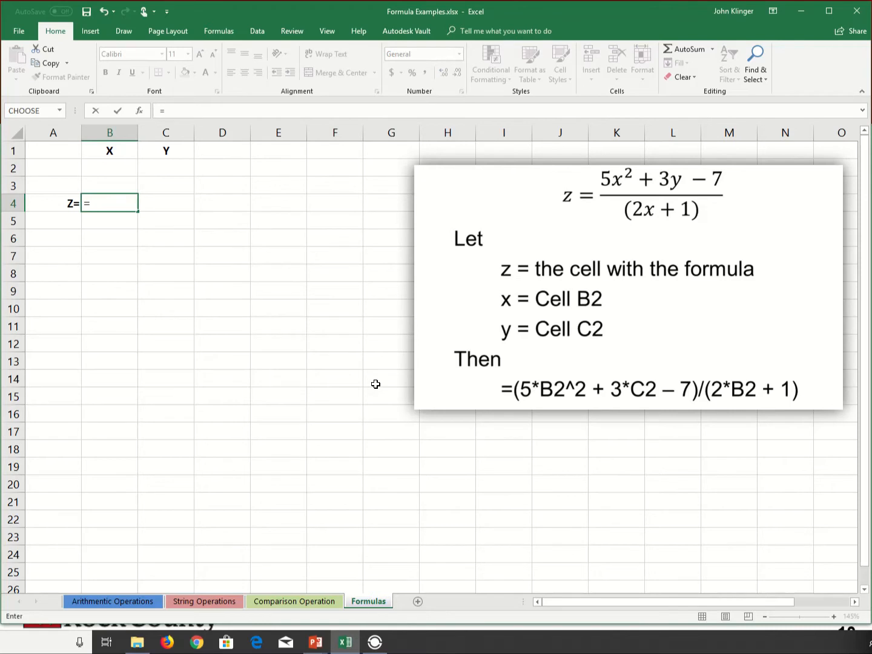
type("(5*")
left_click(110, 166)
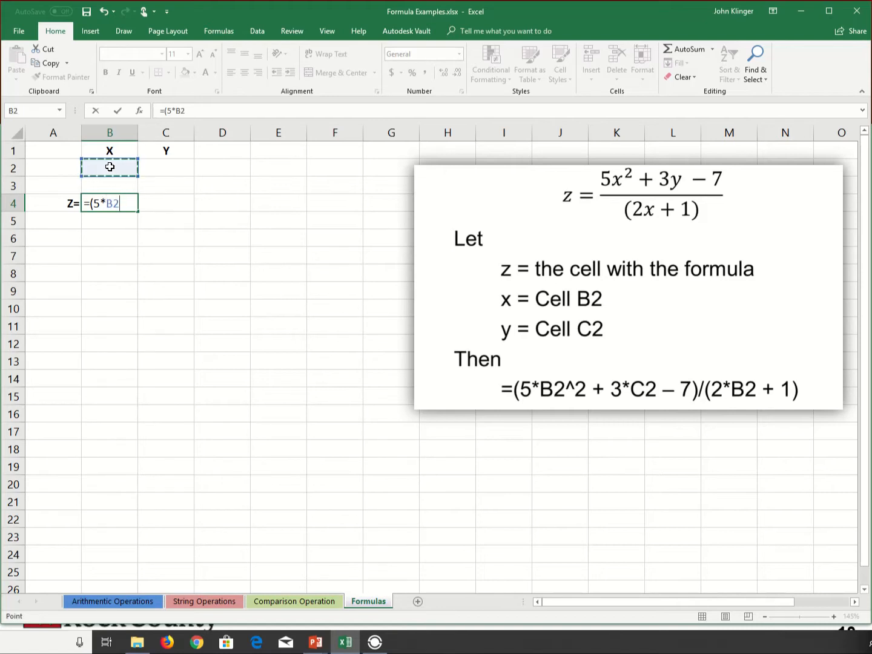
type("^2+")
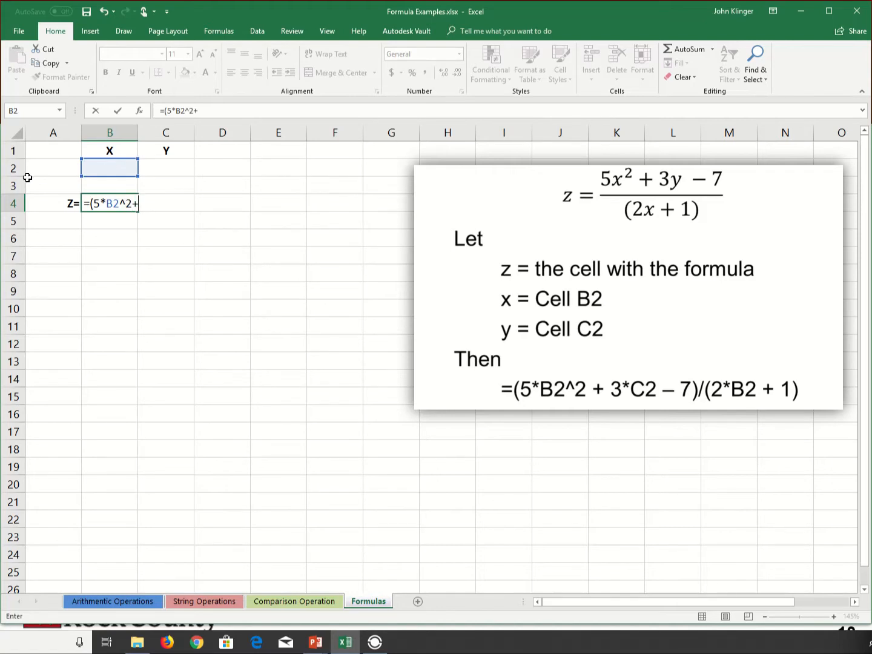
type("3*")
left_click(161, 166)
type("-7")
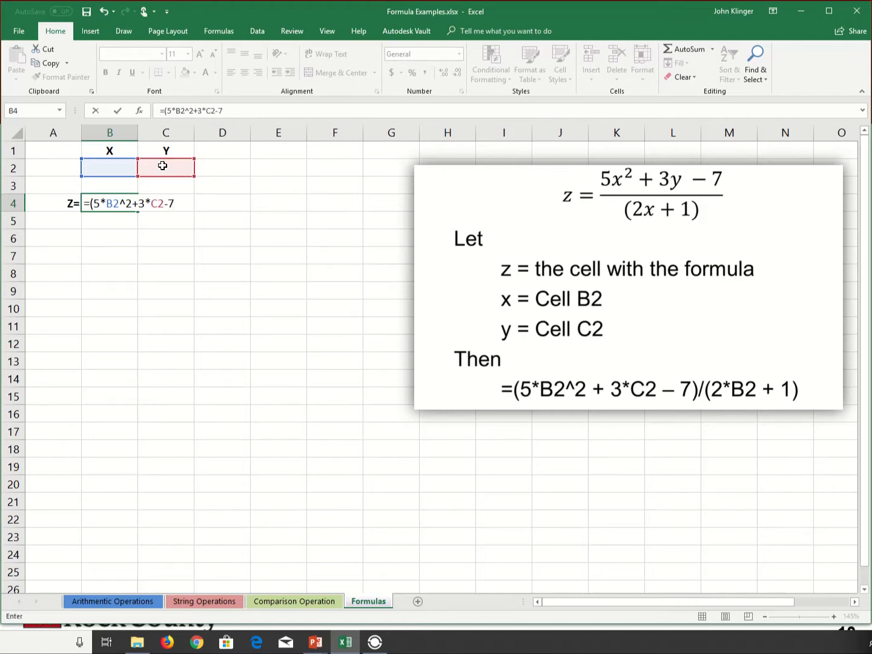
type(")")
Complete the formula in B4 by dividing the numerator by (2*B2+1), and enter it.
type("/(2*")
left_click(124, 170)
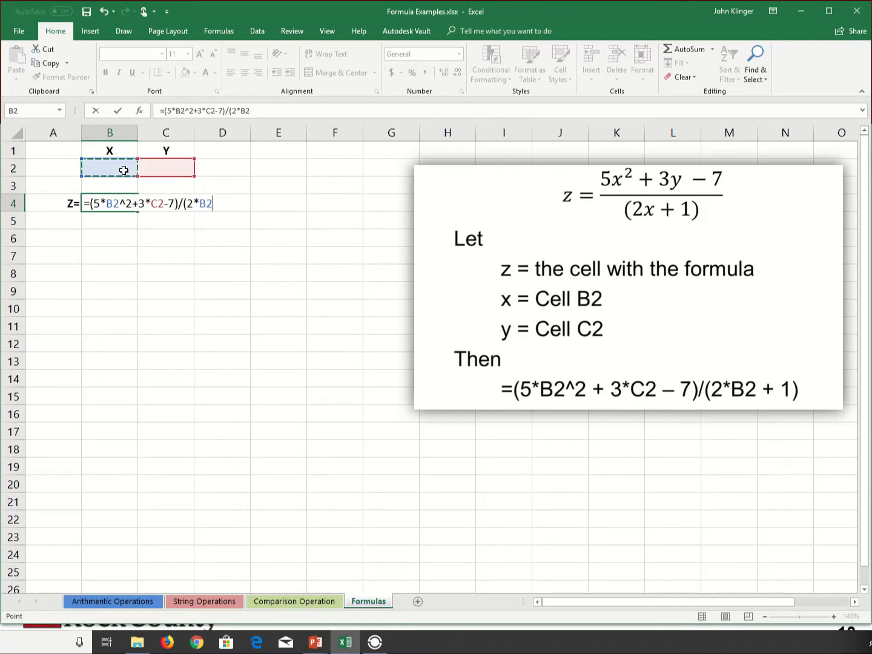
type("+1)")
key("Return")
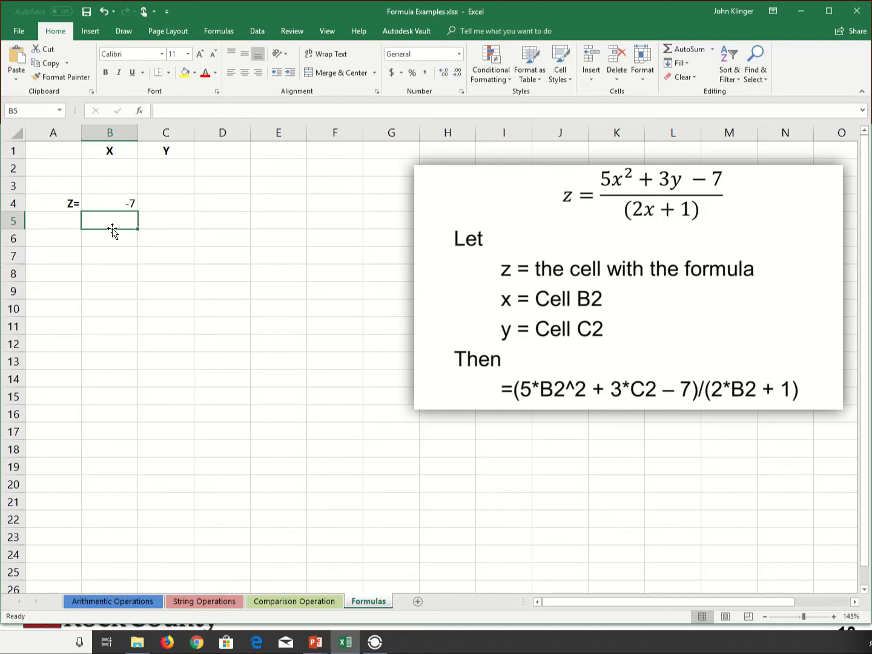
Set X in cell B2 to 0 and Y in cell C2 to 0 to test the Z formula.
left_click(120, 204)
left_click(124, 166)
type("0")
key("Return")
key("Up")
key("Right")
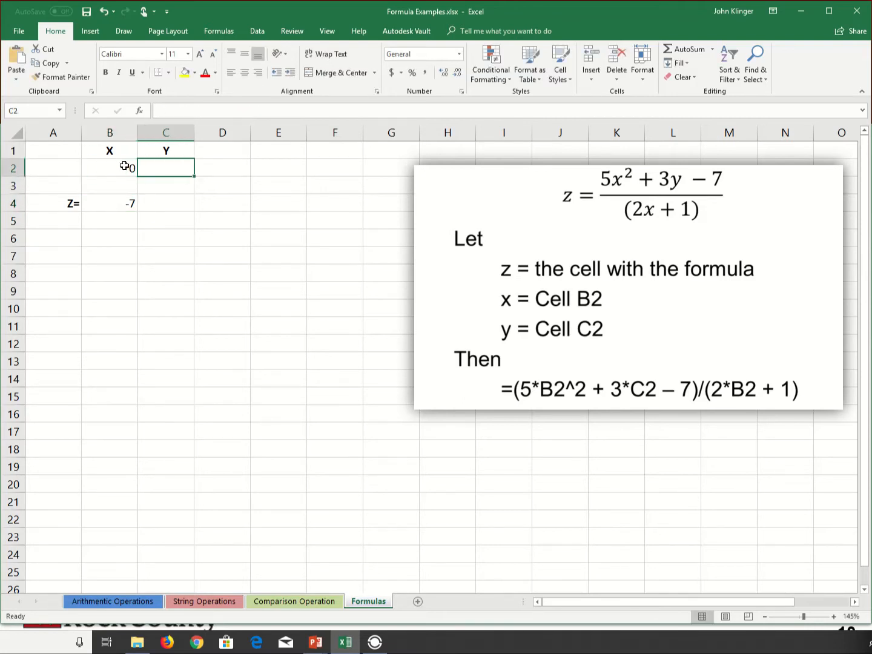
type("0")
key("Return")
Set X in cell B2 to 1 and Y in cell C2 to 1, and check the formula in B4.
key("Up")
key("Left")
type("1")
key("Return")
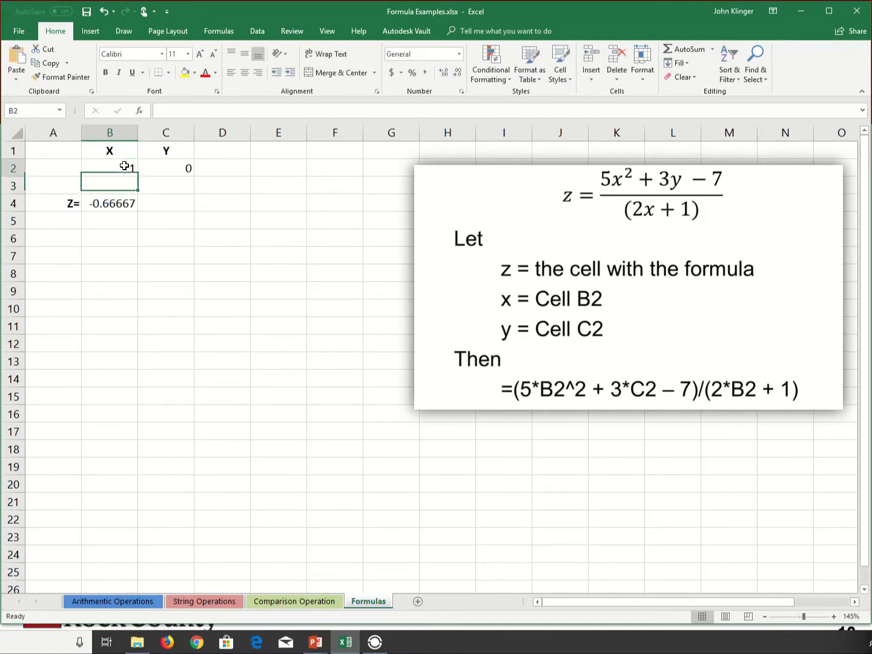
key("Up")
key("Right")
type("1")
key("Return")
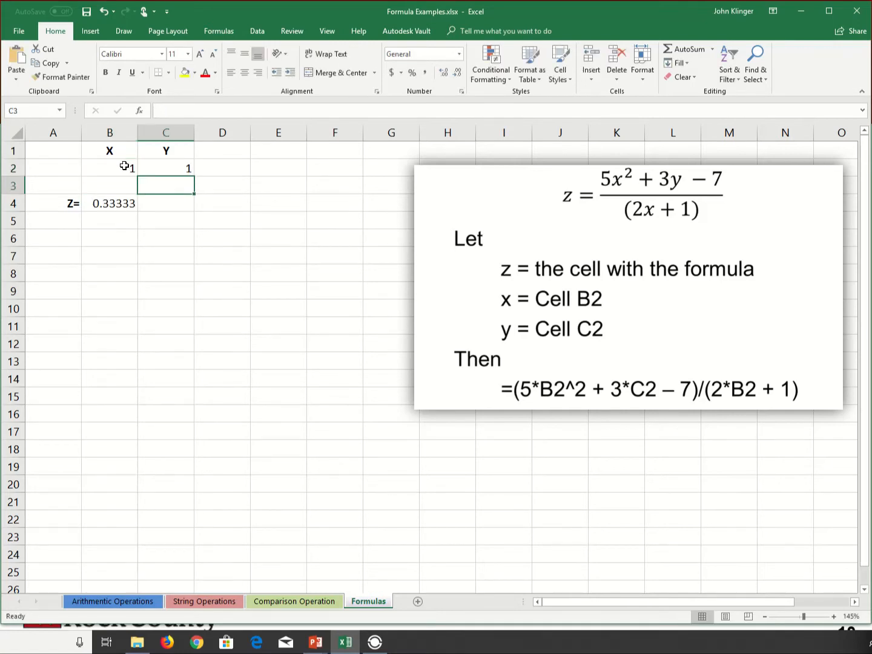
key("Down")
key("Left")
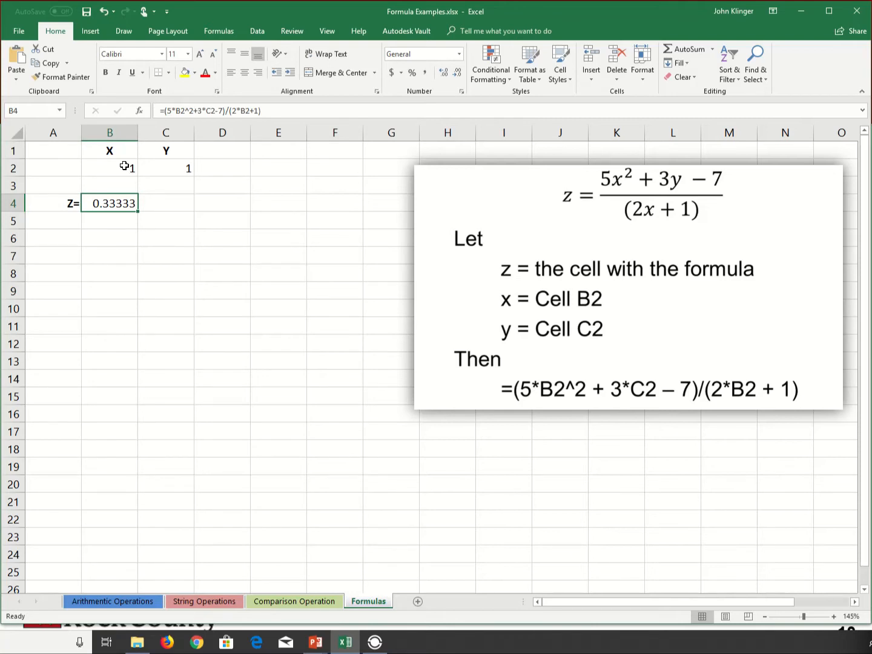
Label cell A6 "Z Num =" for the separate numerator calculation.
key("Down")
key("Down")
key("Left")
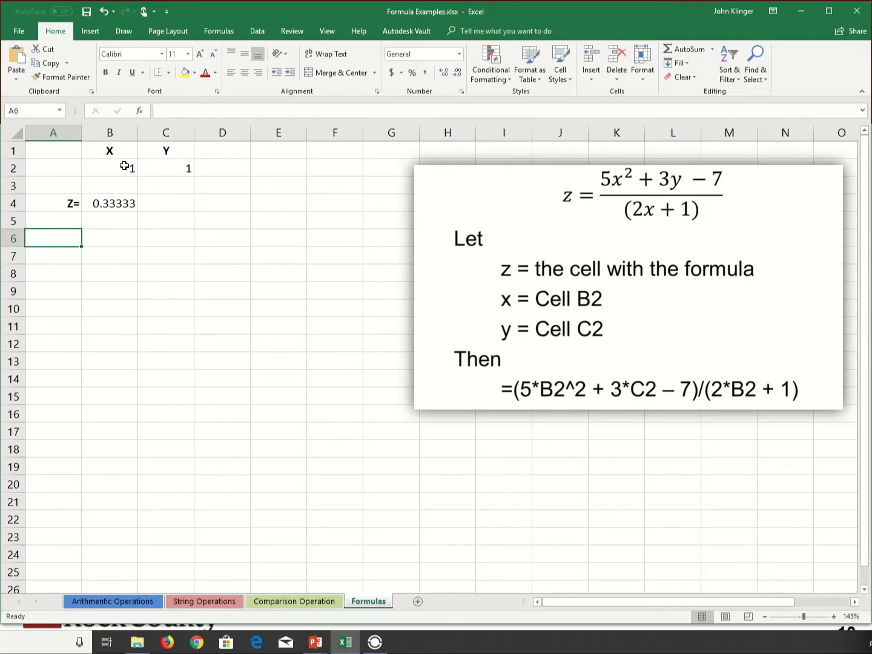
type("Z")
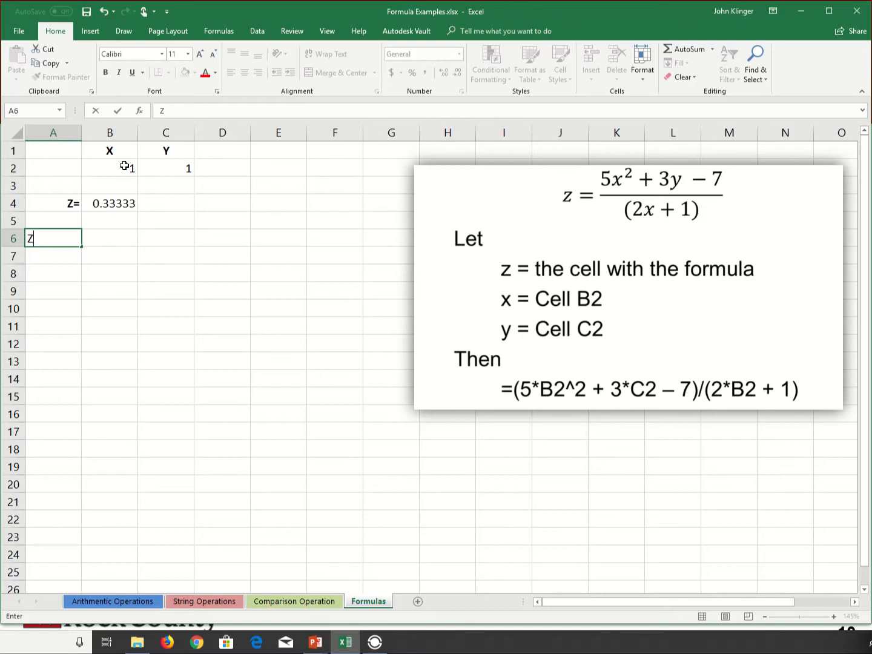
type(" Num =")
key("Return")
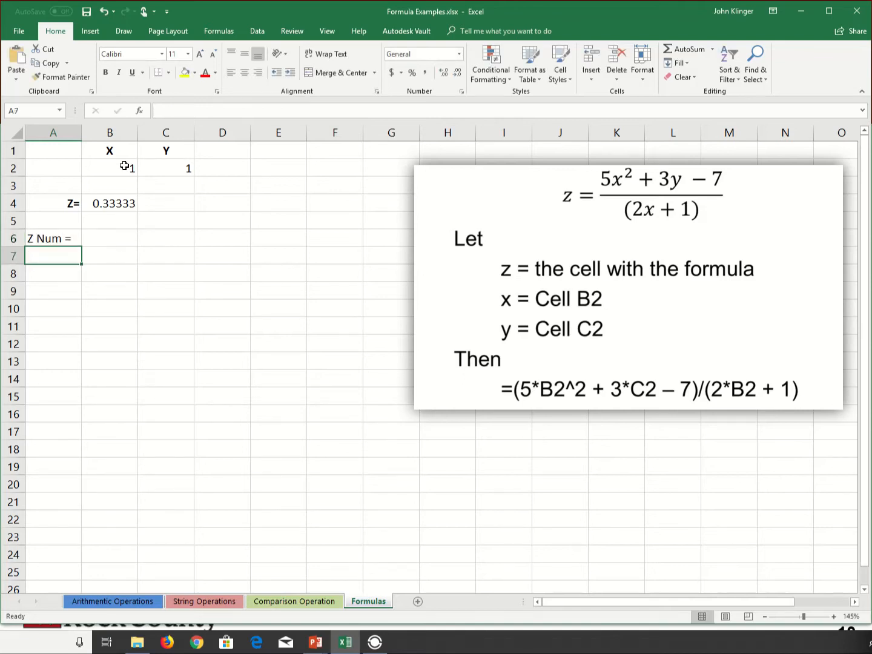
Label cell A7 "Z Den =" for the denominator and cell A8 "Z =" for the quotient.
type("Z Den =")
key("Return")
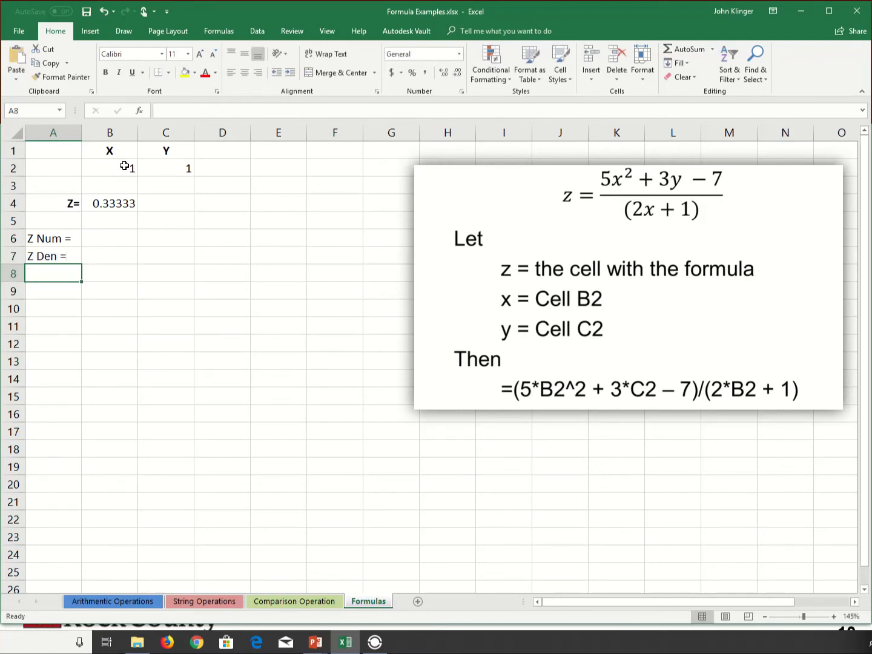
type("Z")
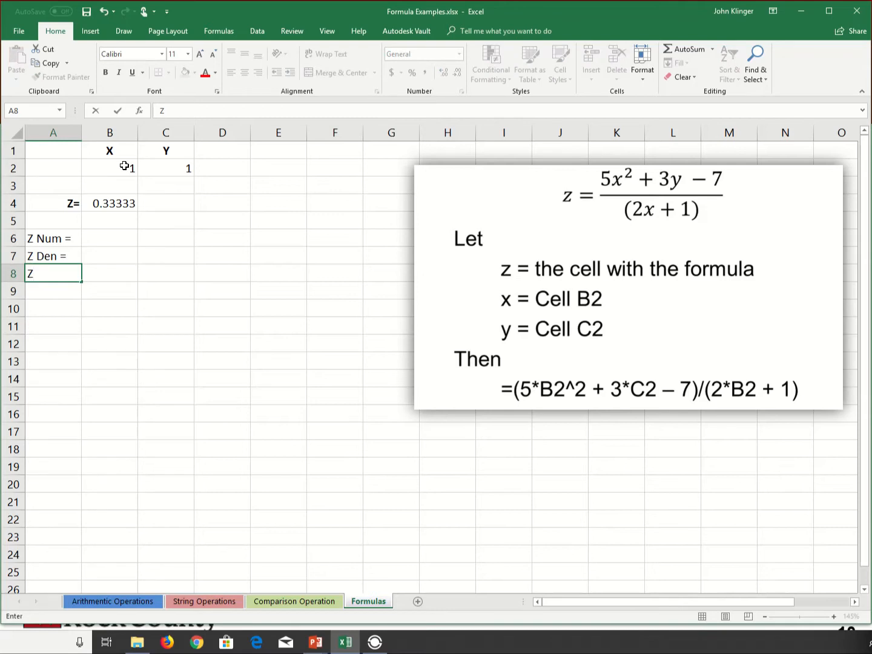
type(" =")
key("Return")
Right-align and bold the labels in cells A6 through A8.
key("Up")
key("shift+Up")
key("shift+Up")
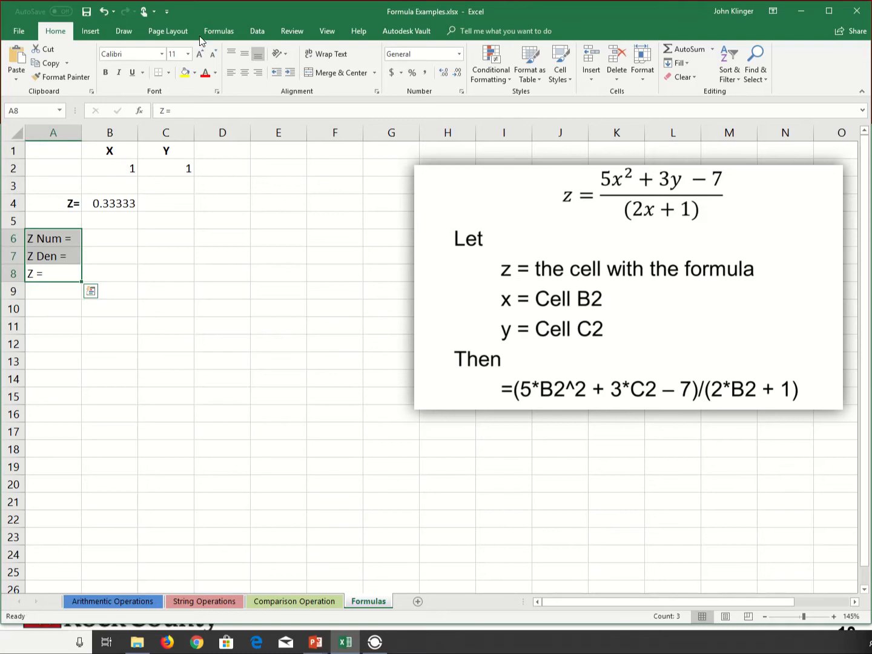
left_click(263, 75)
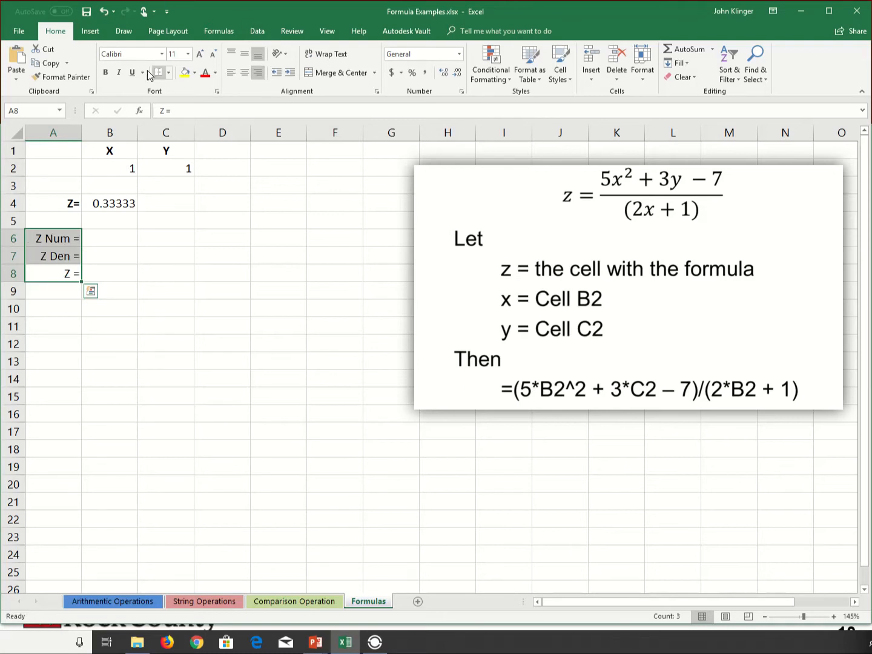
left_click(107, 72)
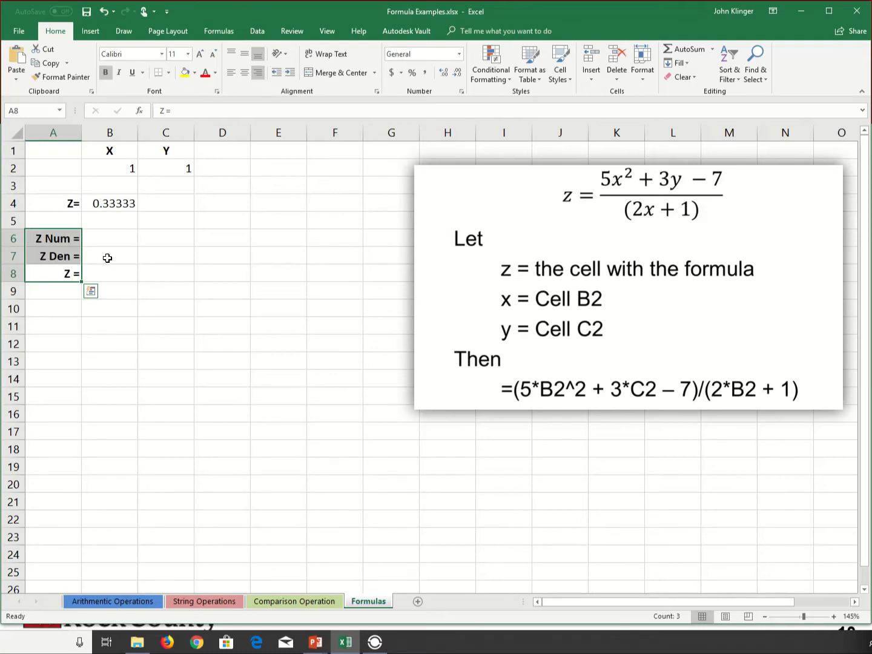
Enter the numerator formula =5*B2^2+3*C2-7 in cell B6.
left_click(107, 238)
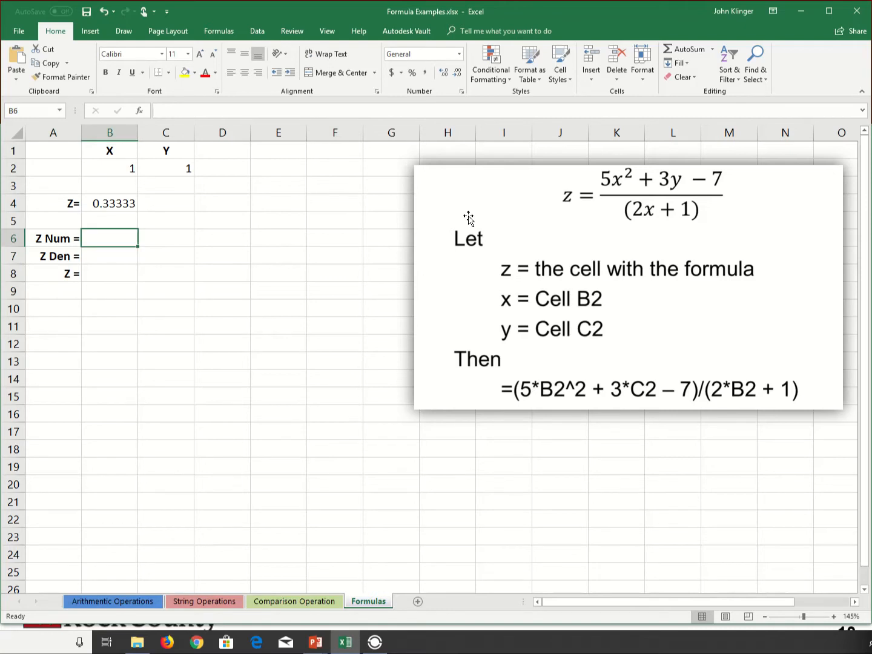
type("=")
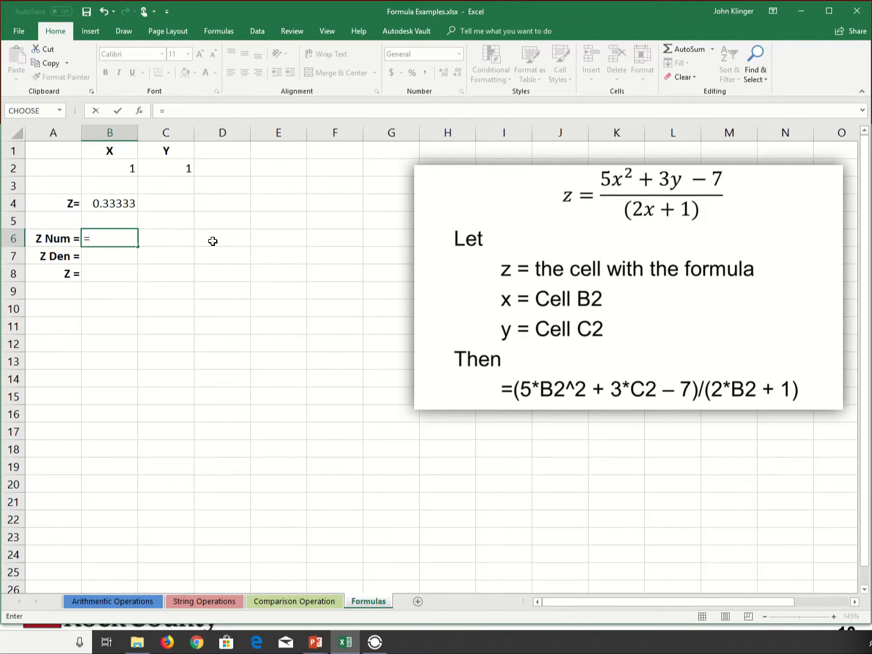
type("5*")
left_click(126, 172)
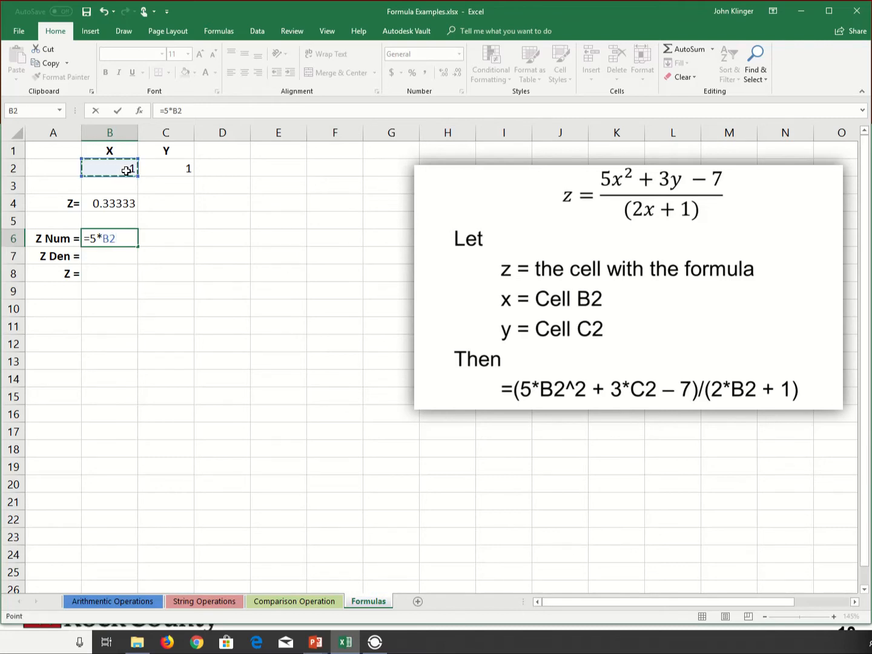
type("^2+3*")
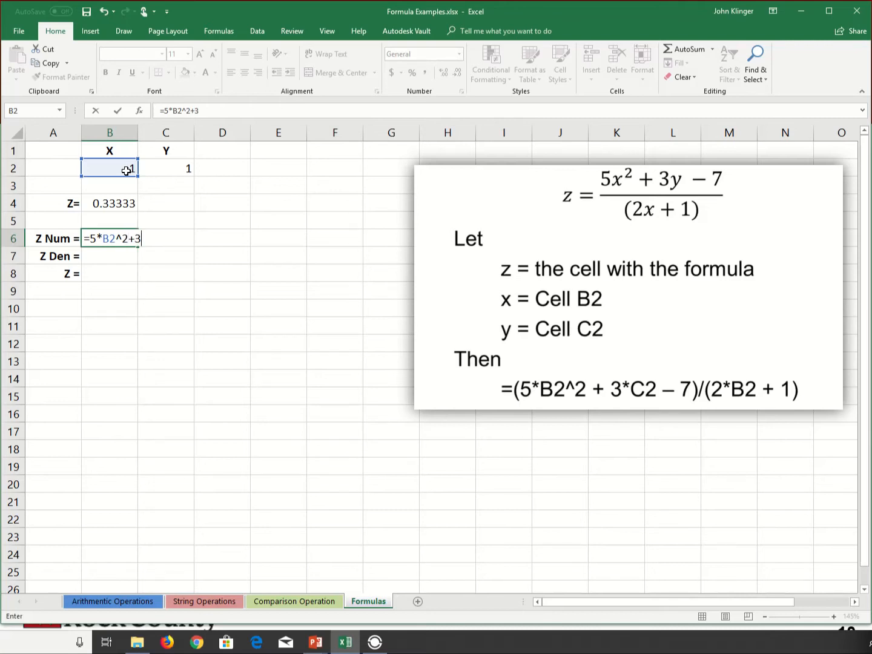
left_click(169, 169)
type("-7")
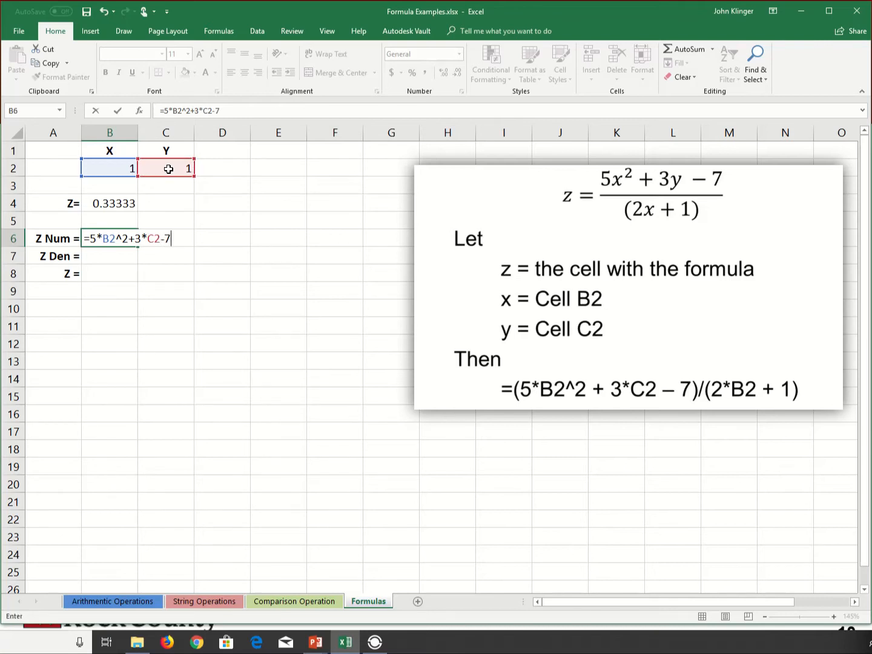
key("Return")
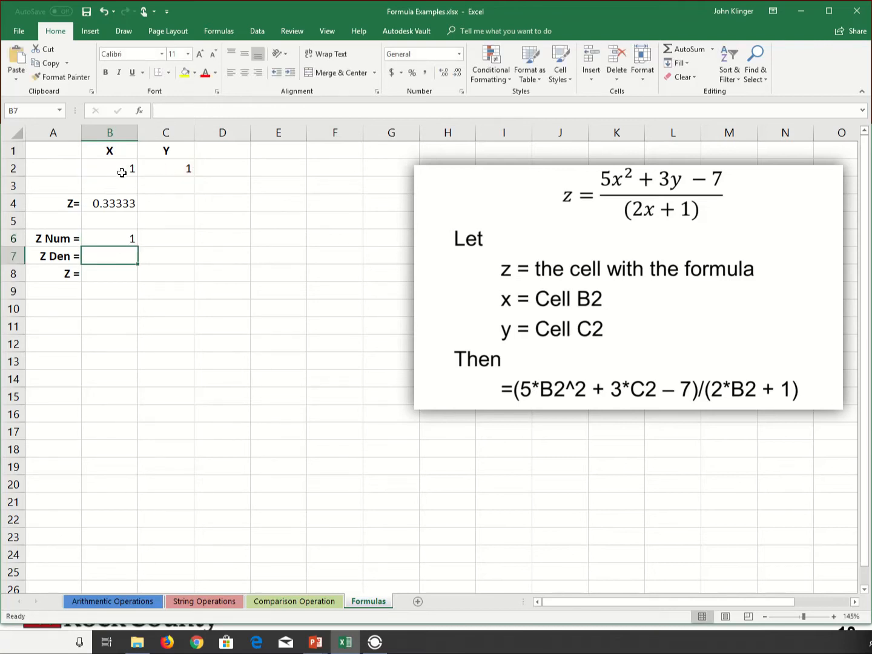
Set X in cell B2 and Y in cell C2 back to 0 to test the numerator formula.
left_click(129, 168)
type("0")
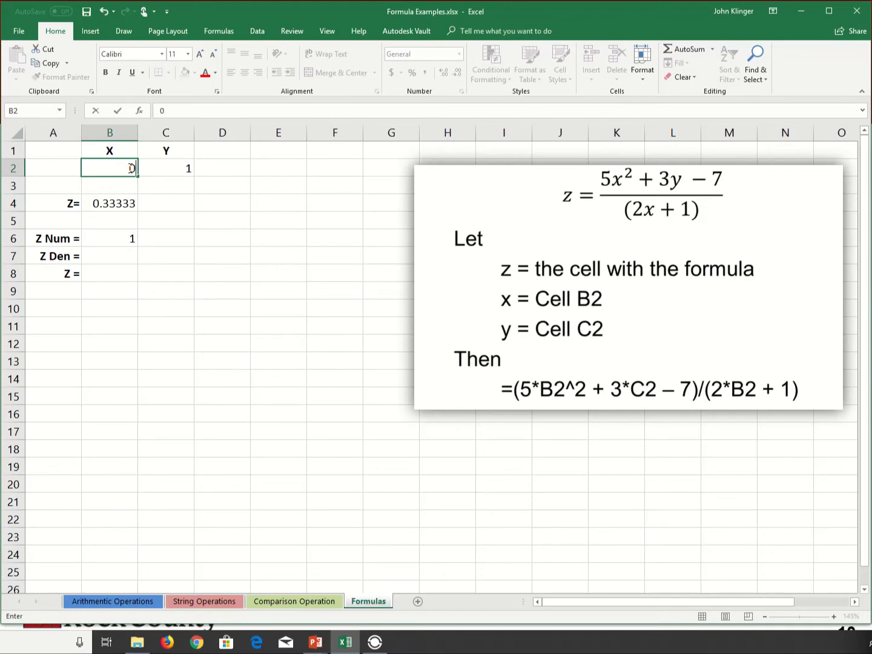
key("Tab")
type("0")
key("Down")
key("Down")
key("Down")
key("Down")
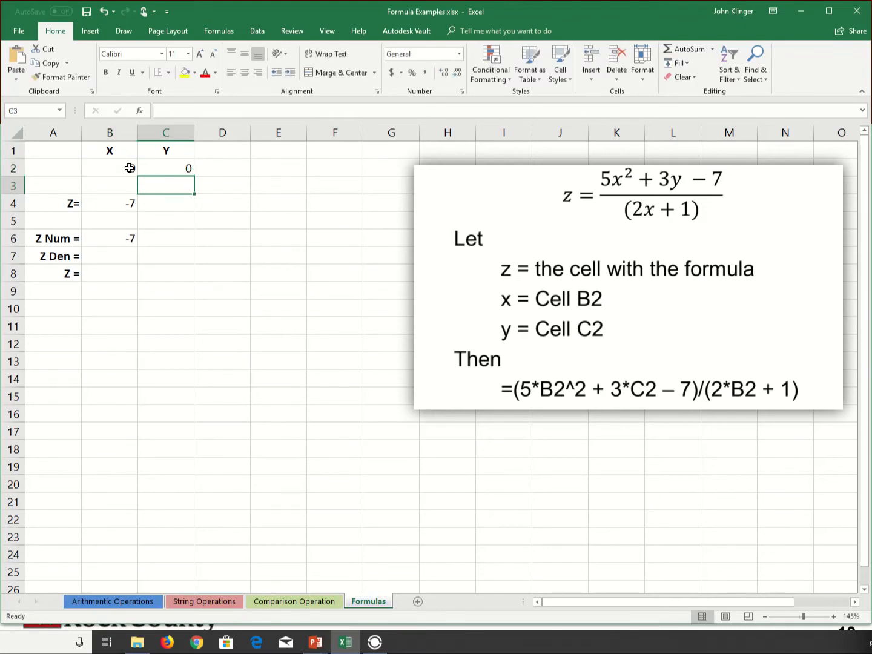
Enter the denominator formula =2*B2+1 in cell B7.
key("Left")
key("Down")
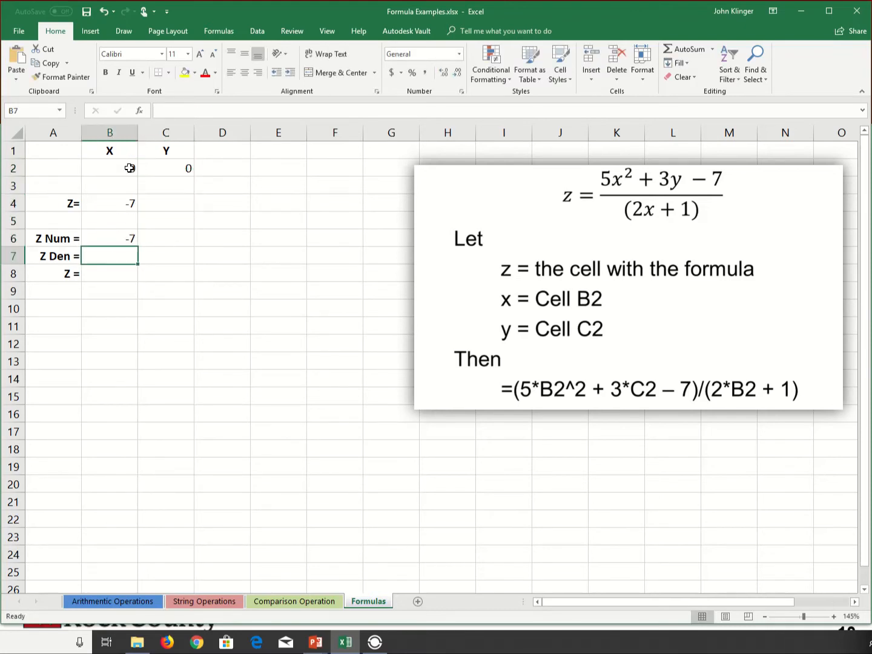
type("=")
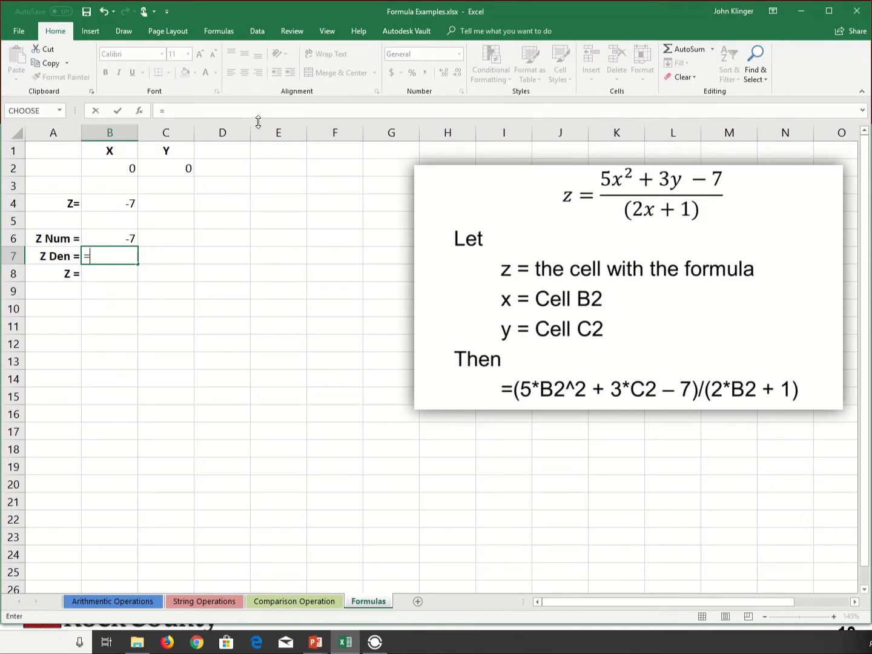
type("2*")
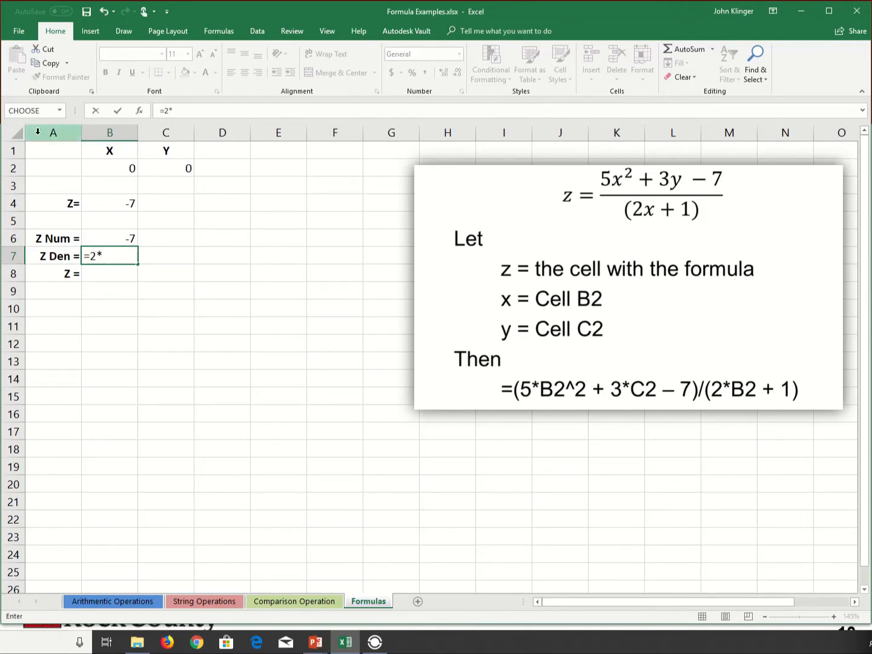
left_click(99, 164)
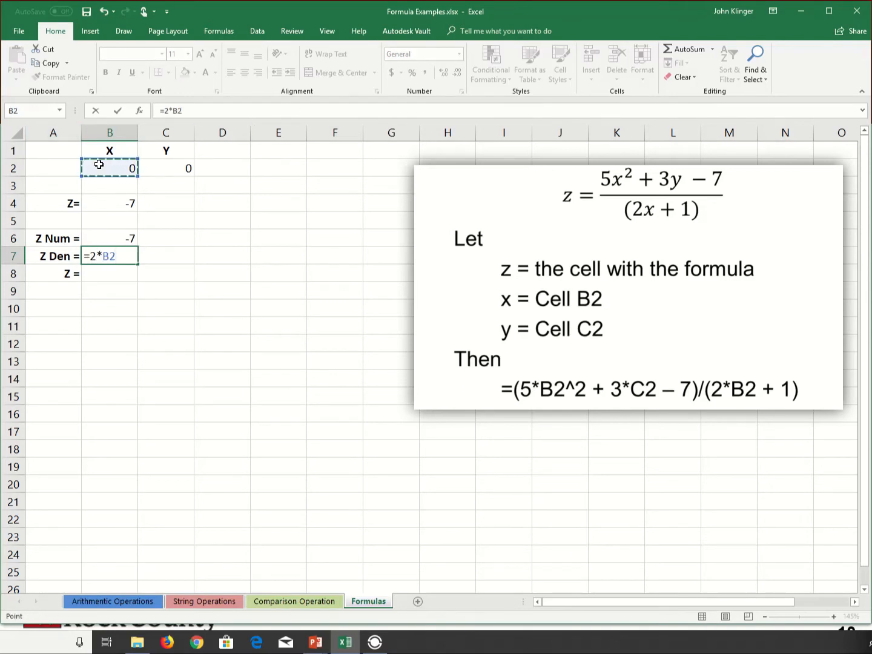
type("+1")
key("Return")
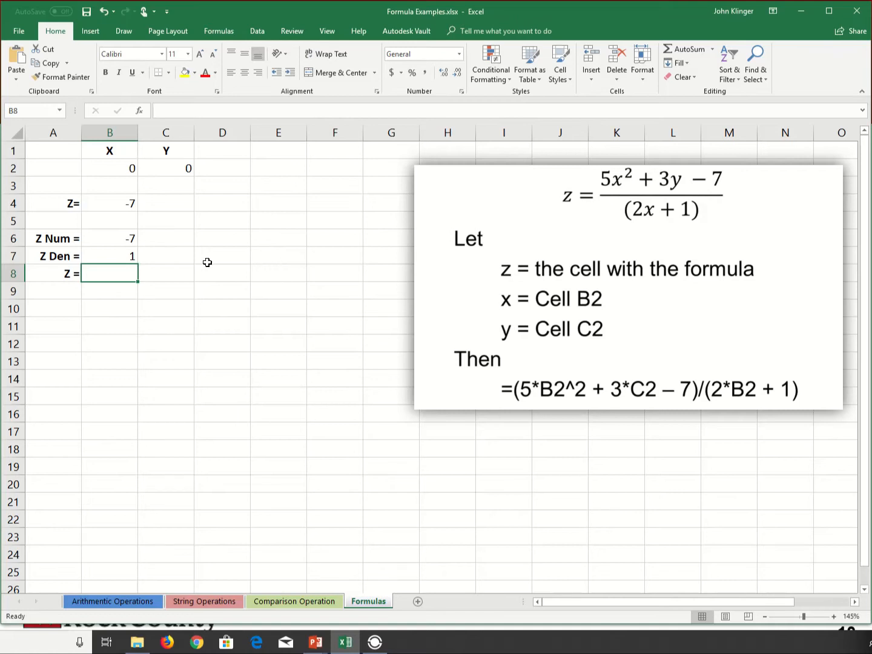
Enter the quotient formula =B6/B7 in cell B8.
type("=")
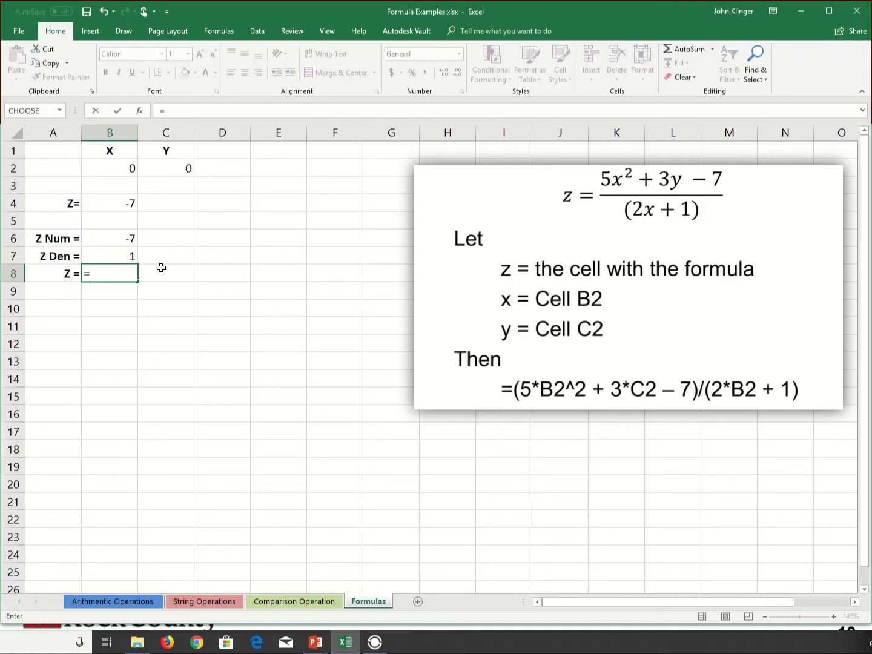
key("Up")
key("Up")
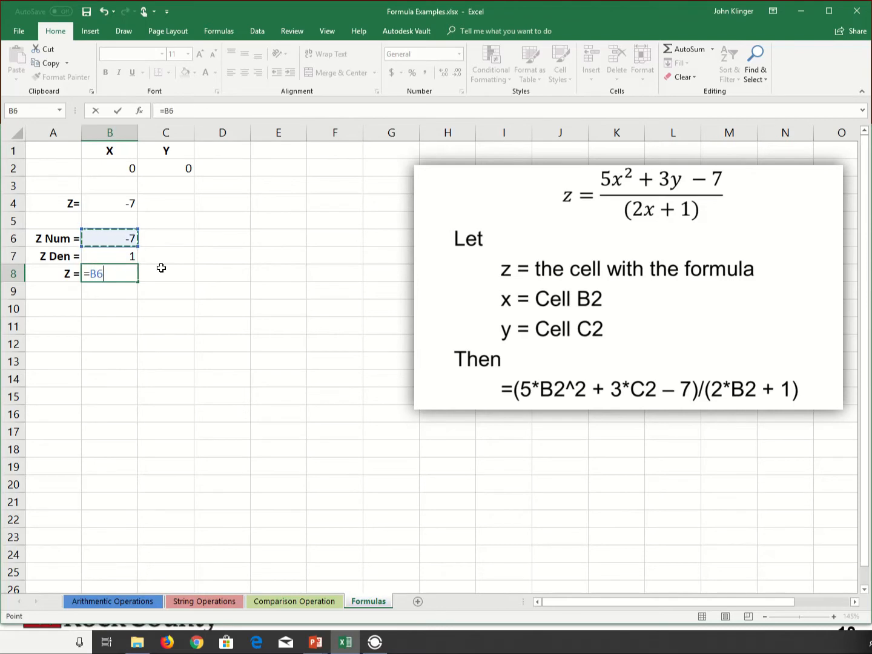
type("/")
key("Up")
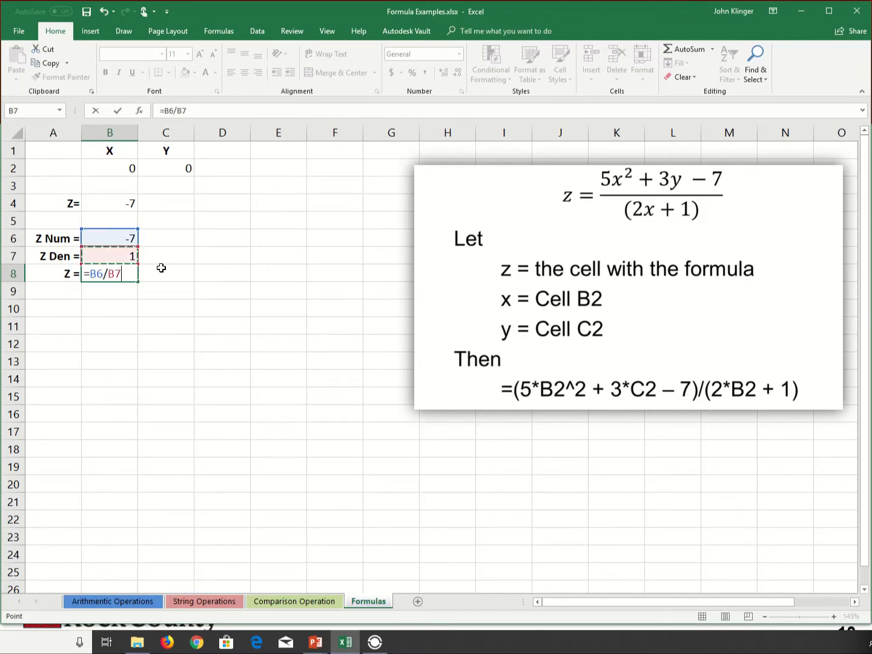
key("Return")
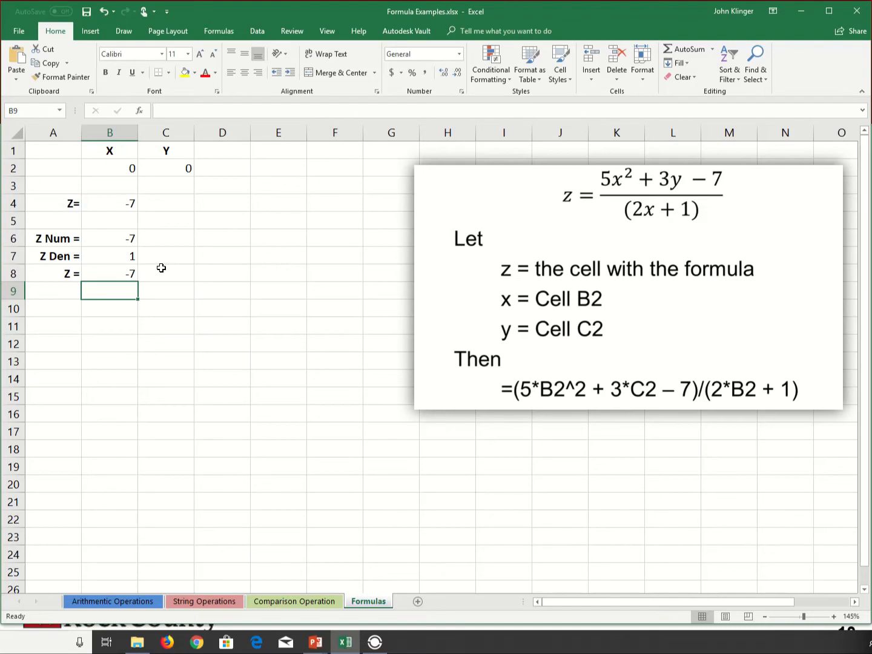
Highlight both Z result rows, A8:B8 and A4:B4, with a yellow fill.
key("Up")
key("shift+Left")
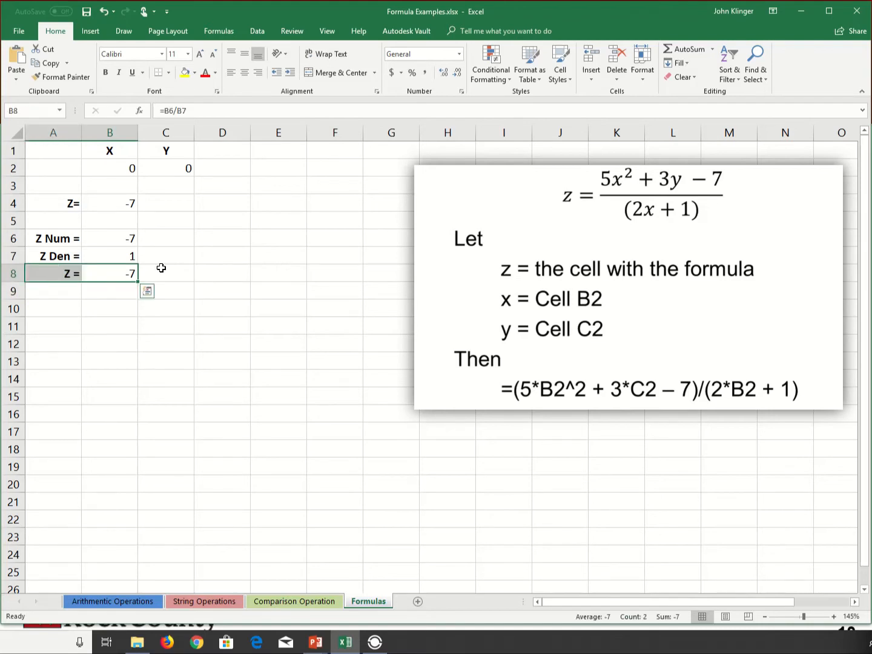
left_click(185, 73)
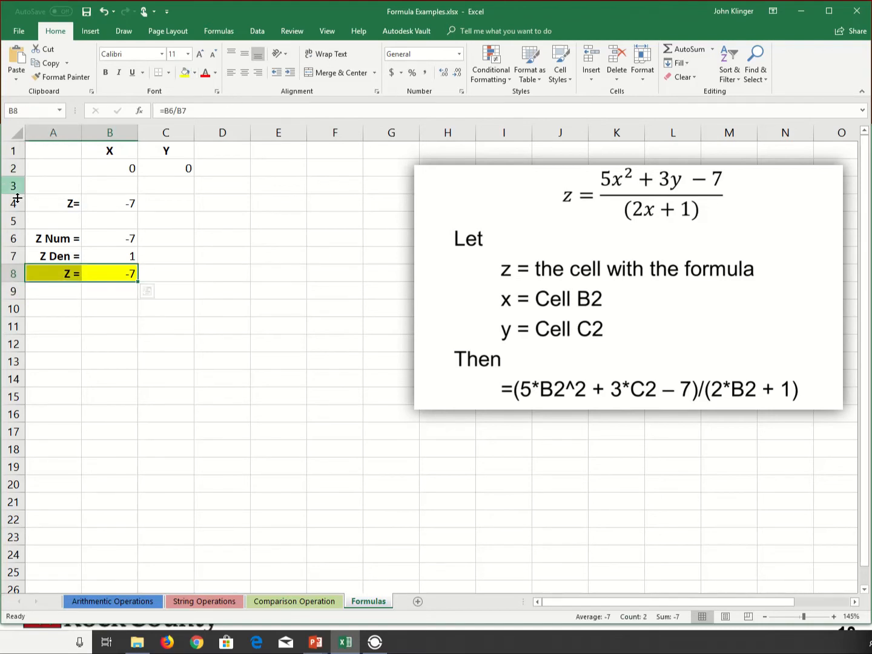
left_click_drag(43, 203, 120, 200)
left_click(183, 74)
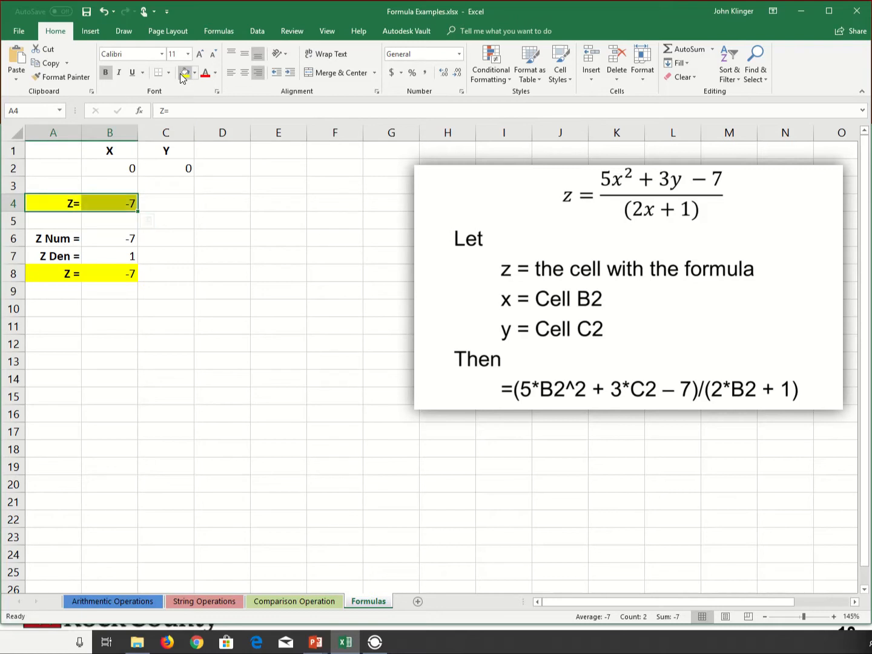
left_click(231, 314)
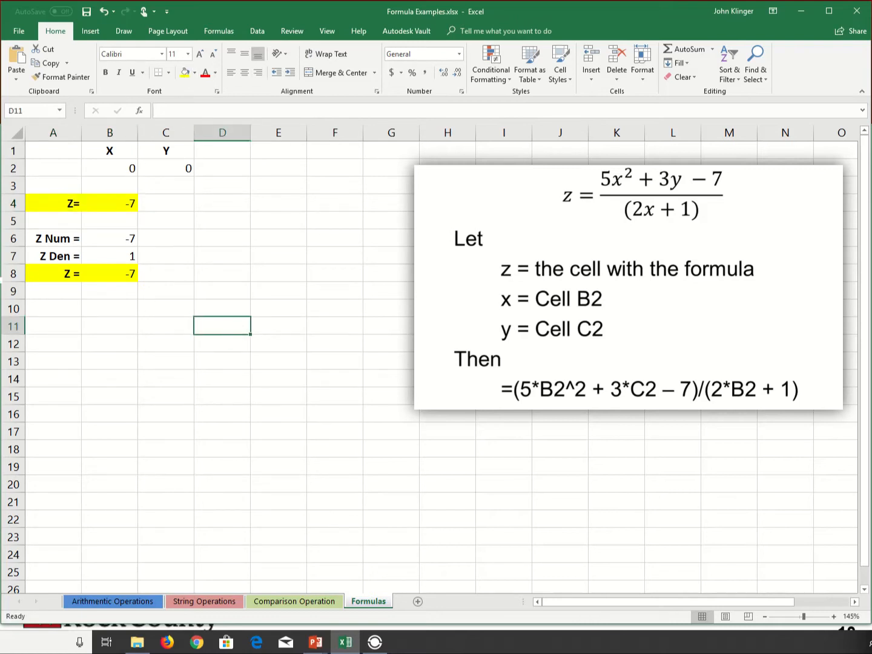
Put a thick outside border around the numerator, denominator and quotient block A6:B8.
left_click_drag(44, 237, 102, 269)
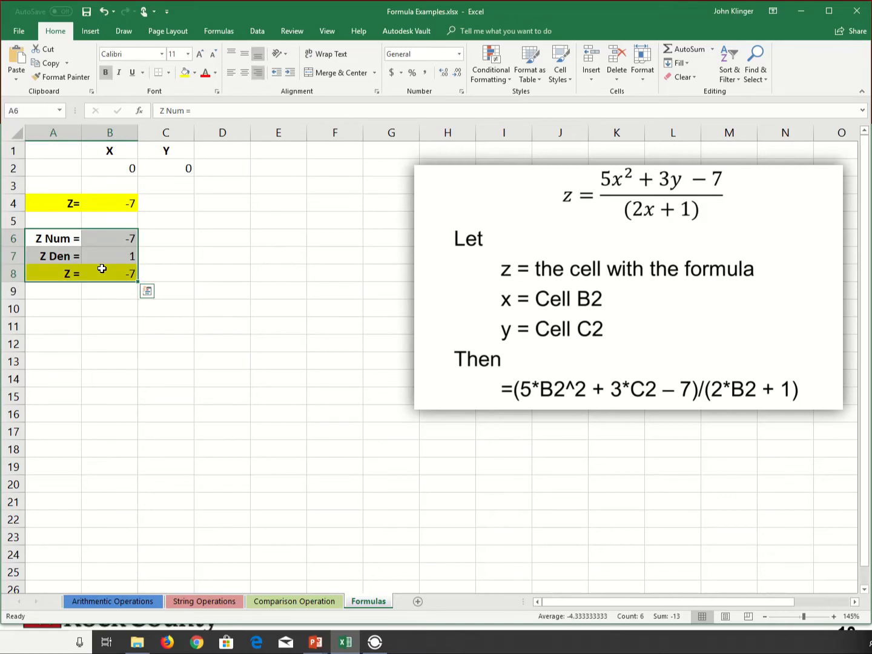
left_click(170, 72)
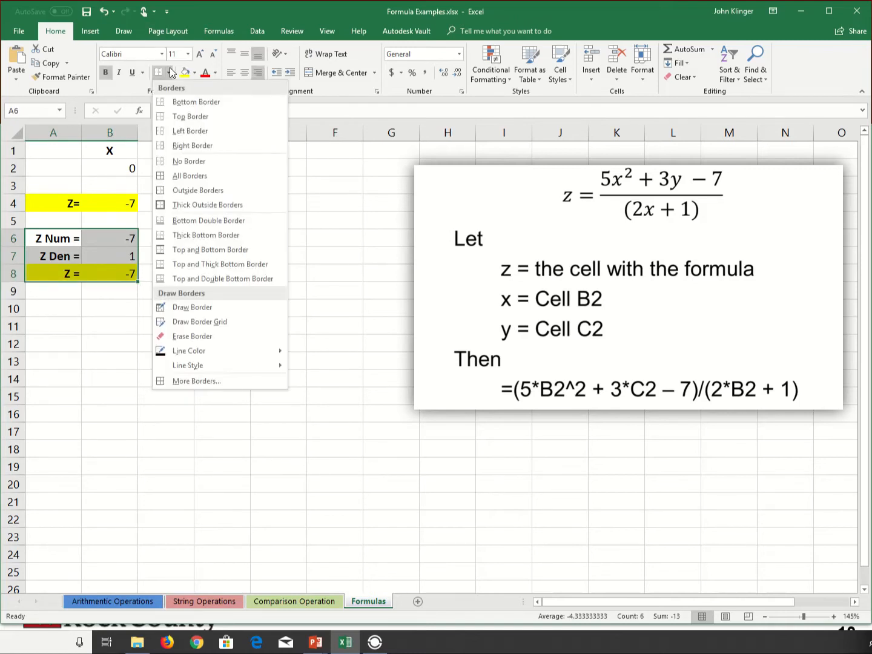
left_click(202, 205)
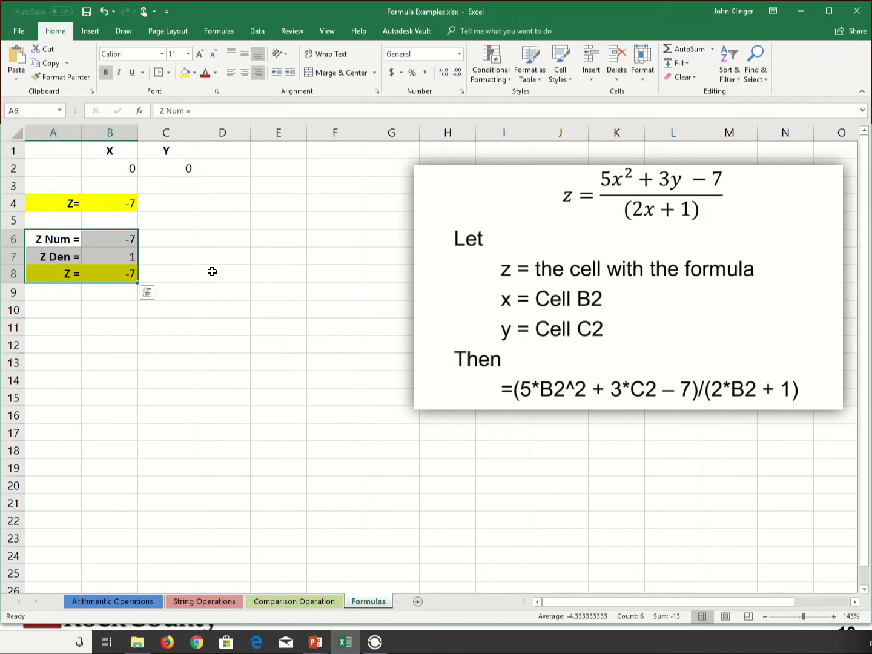
left_click(202, 331)
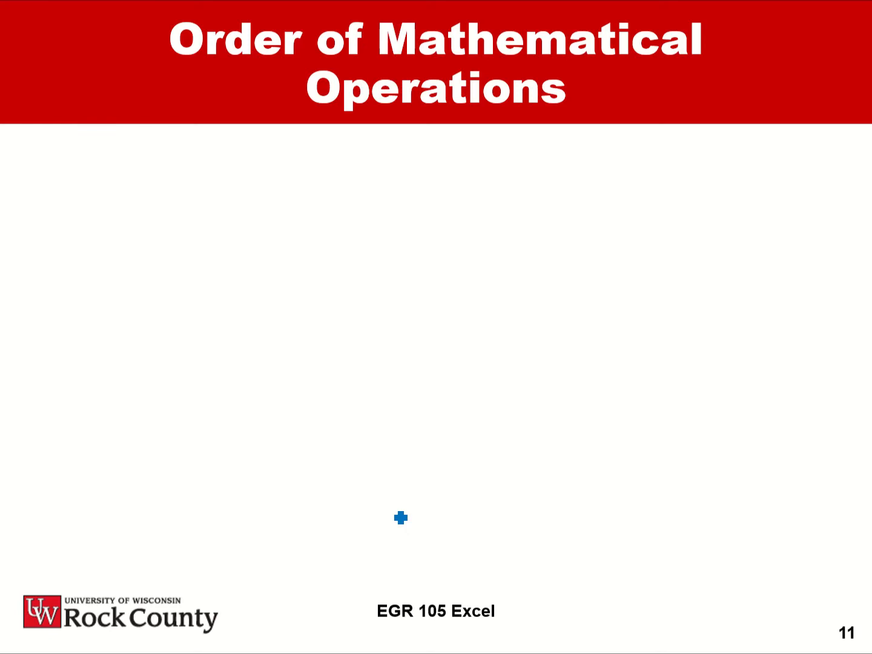
key("Right")
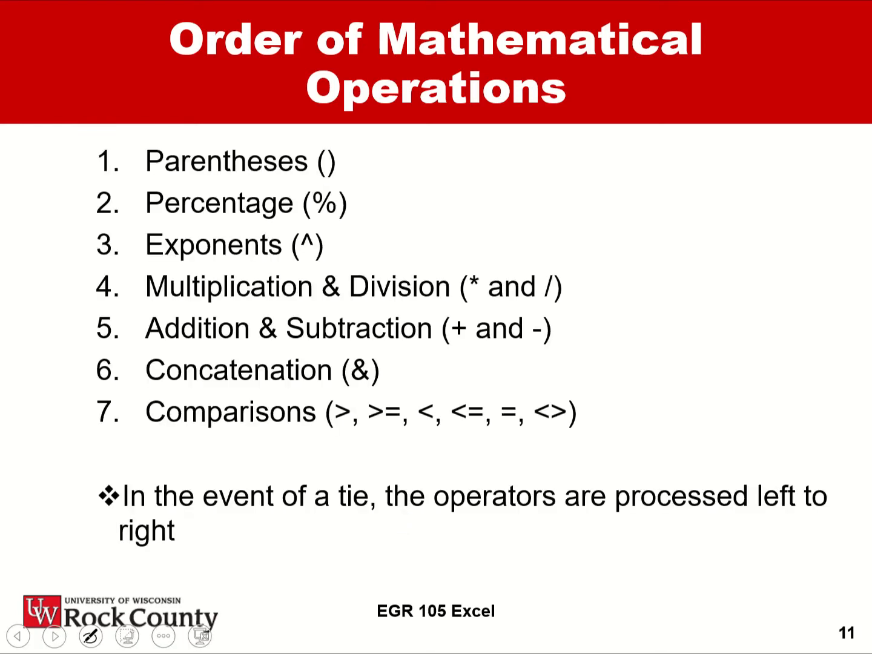
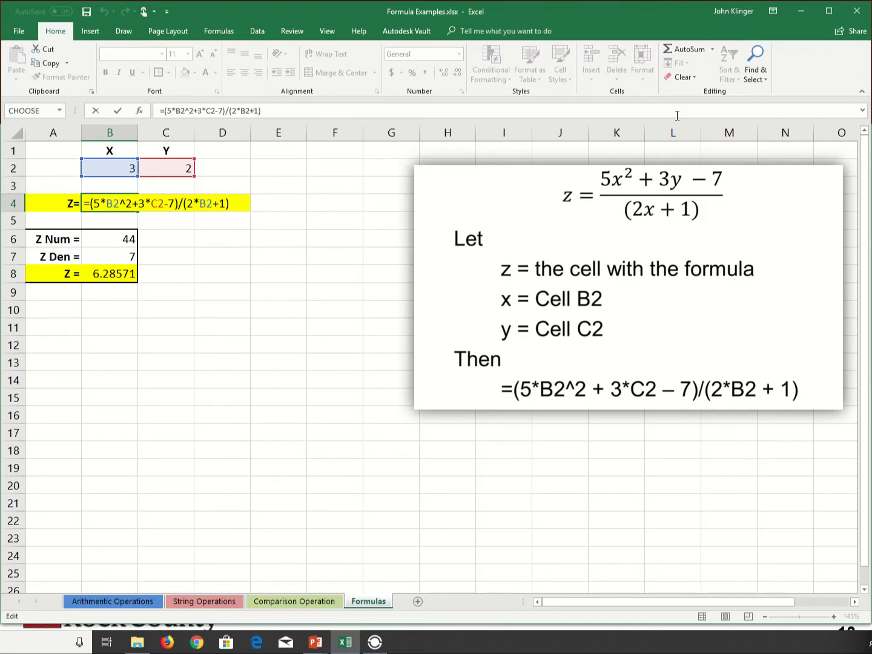
Cycle the first B2 reference in cell B4's formula through its reference types, ending on the absolute form $B$2.
key("F4")
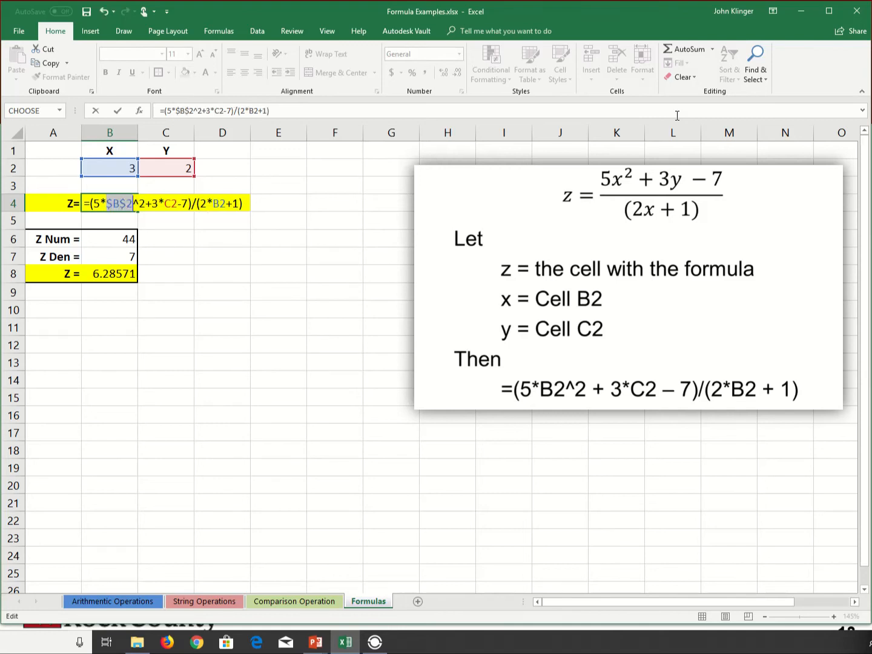
key("F4")
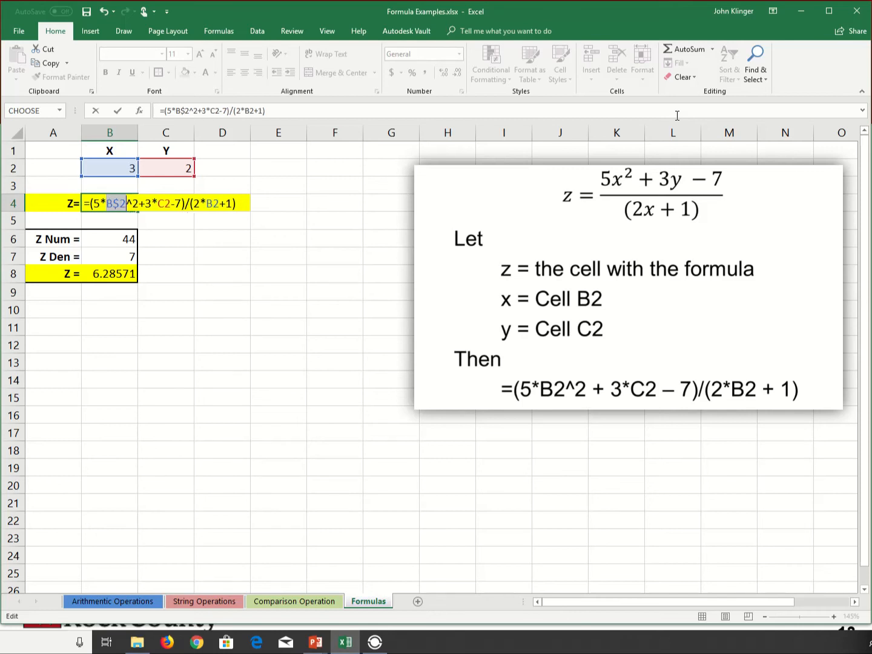
key("F4")
key("F4")
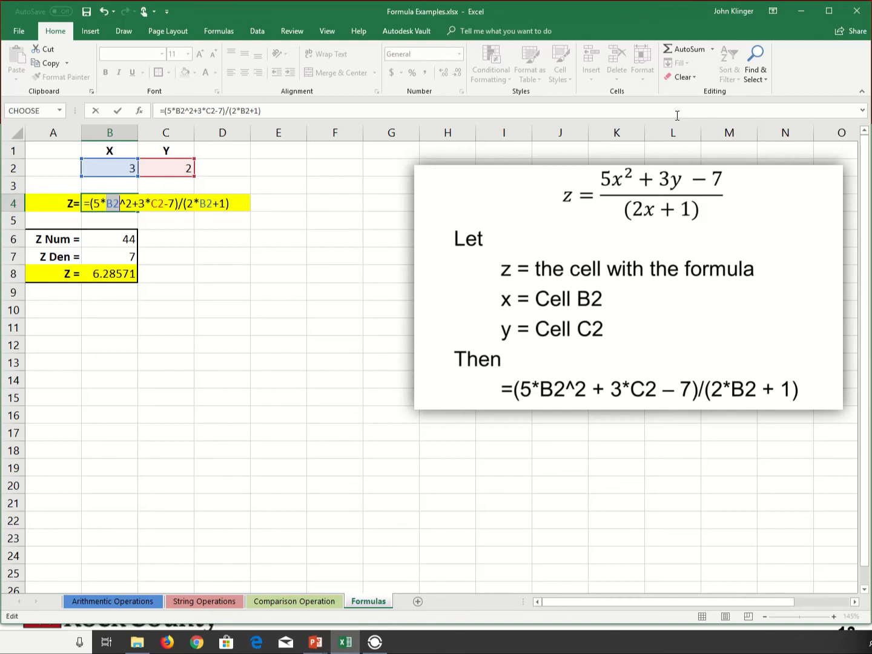
key("F4")
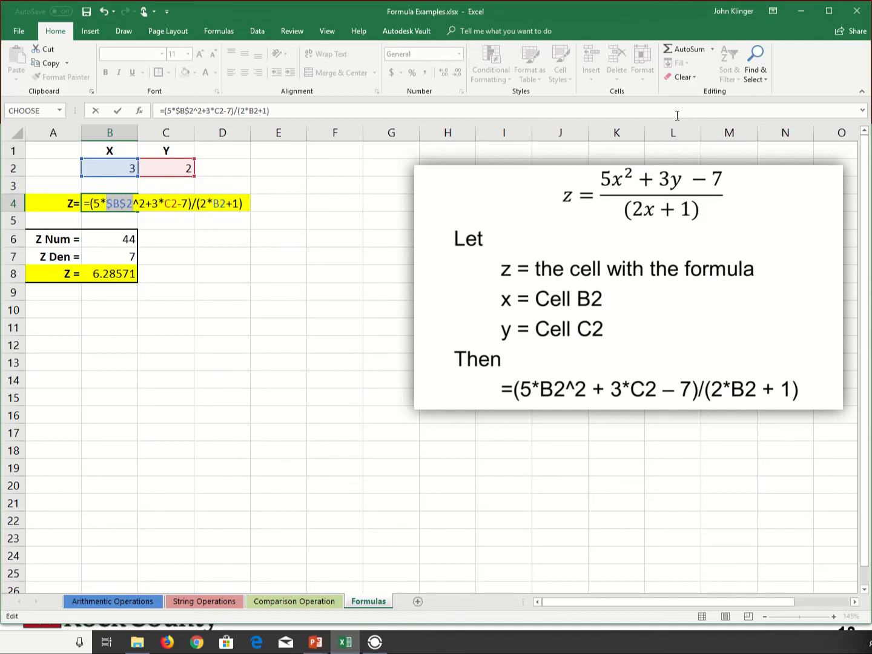
Make the C2 and denominator B2 references absolute too, giving B4 the formula =(5*$B$2^2+3*$C$2-7)/(2*$B$2+1).
key("Right")
key("Right")
key("Right")
key("Right")
key("F4")
key("Right")
key("Right")
key("Right")
key("Right")
key("Right")
key("Right")
key("Right")
key("Right")
key("Right")
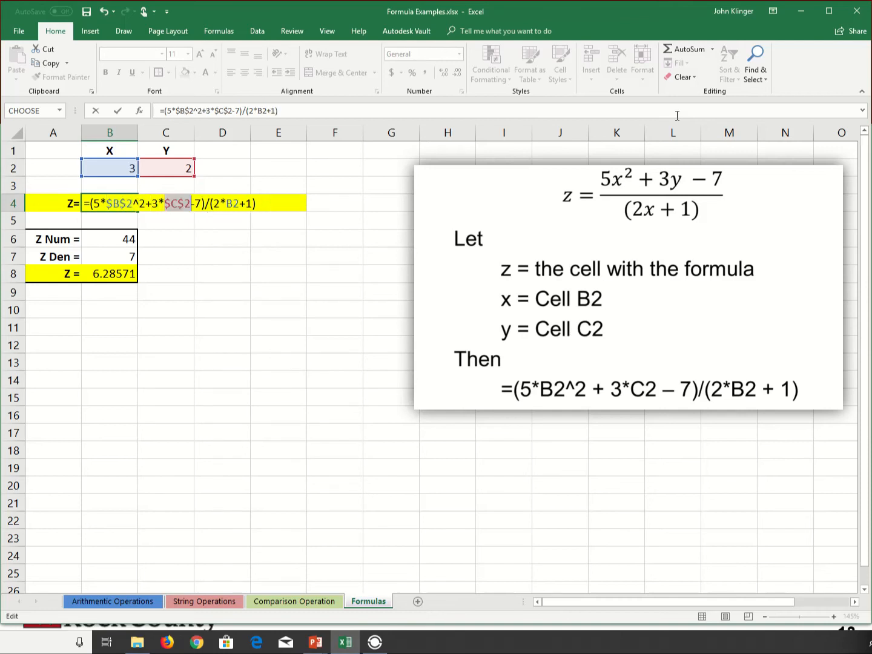
key("F4")
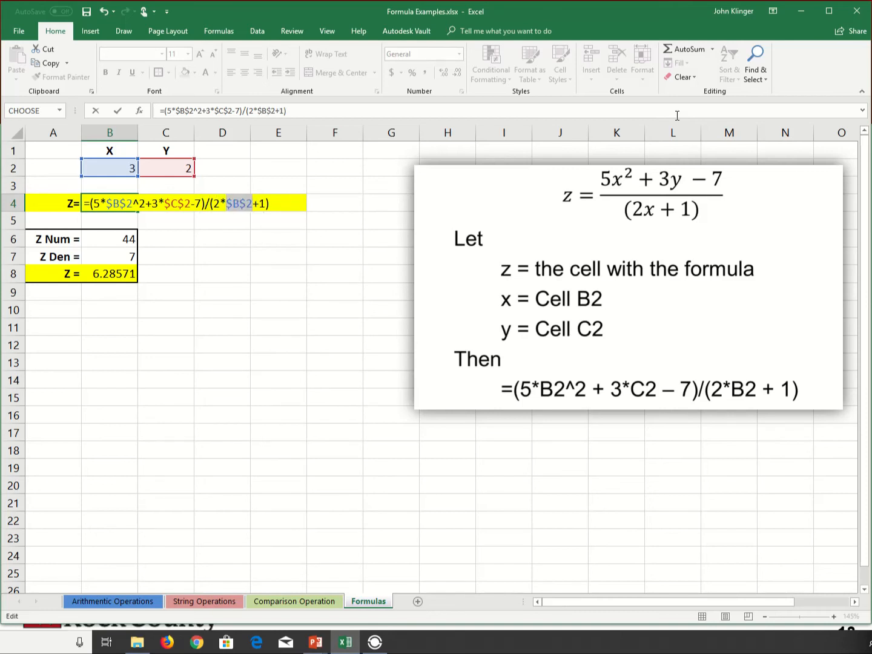
key("Return")
key("Up")
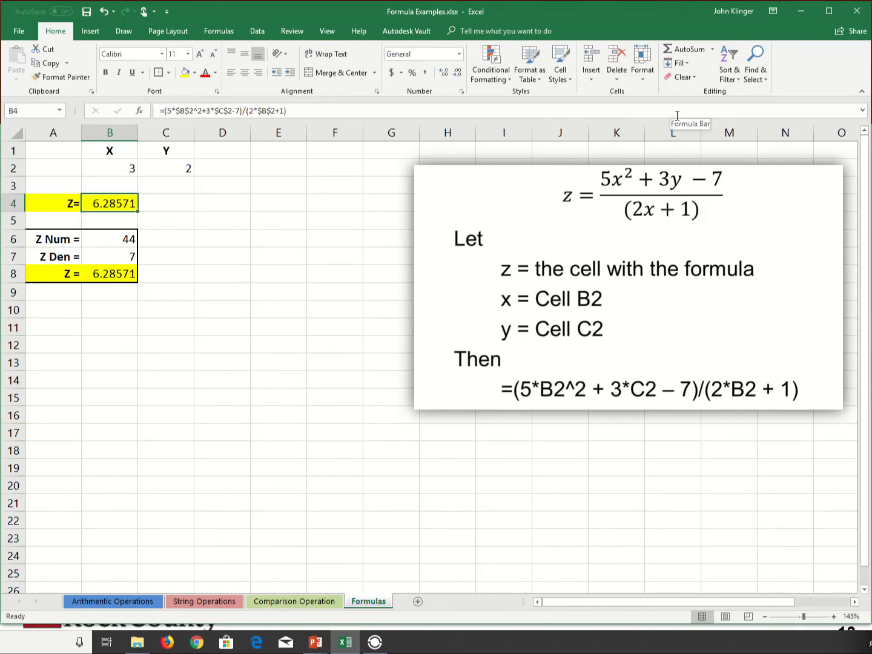
Copy the absolute-reference formula from B4 into E4 and check the cell references in the copy.
key("ctrl+c")
key("Right")
key("Right")
key("Right")
key("ctrl+v")
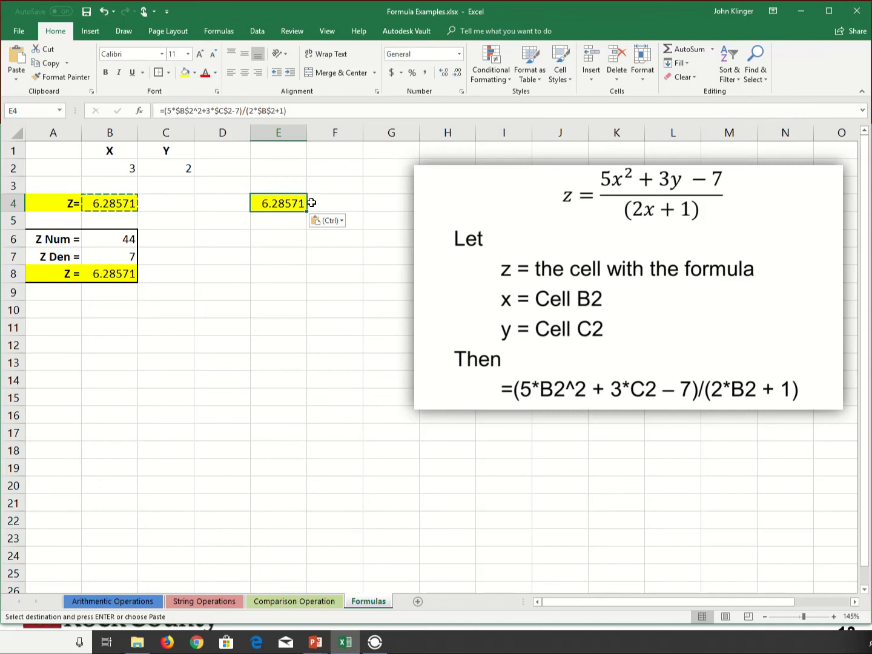
double_click(281, 203)
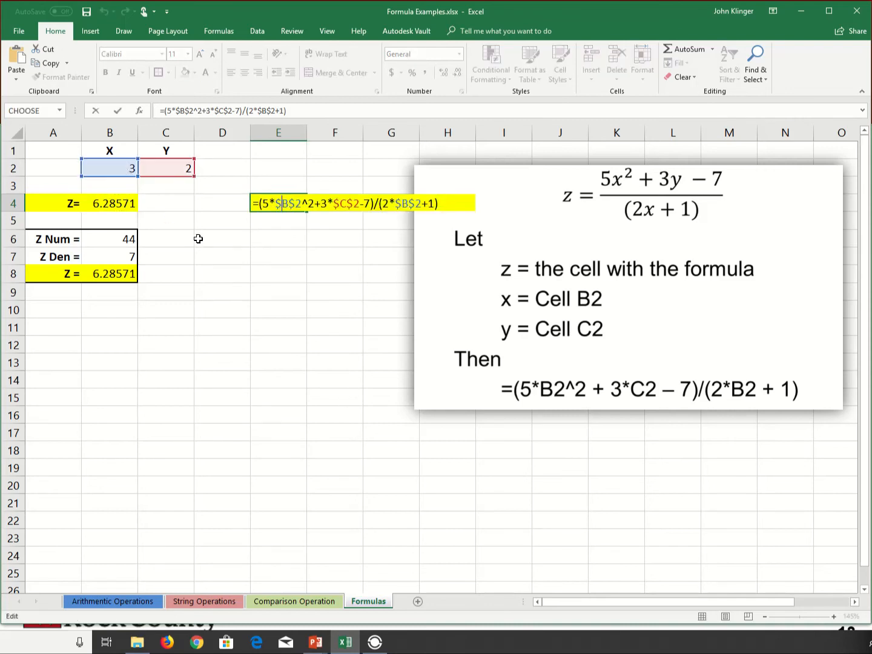
key("Escape")
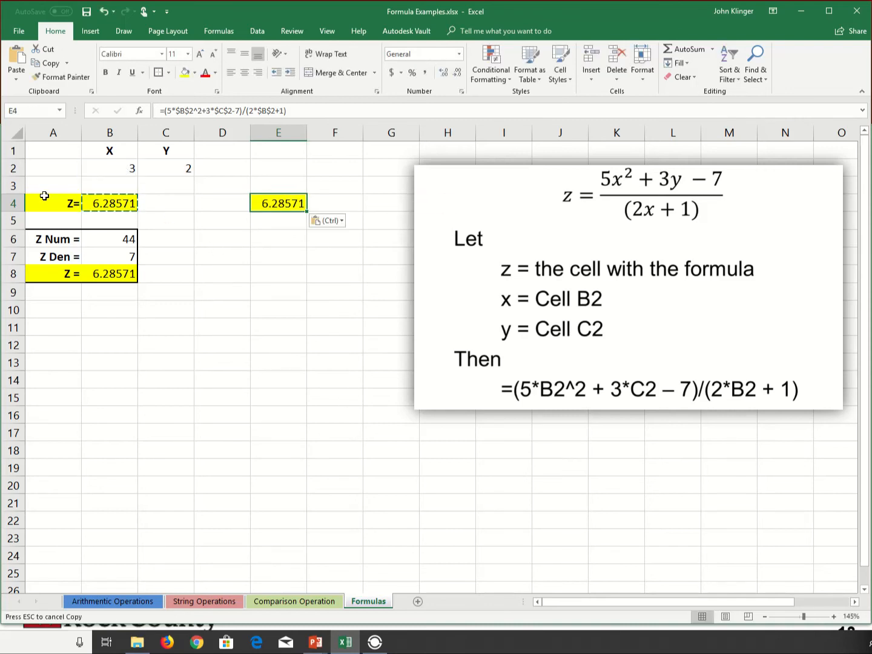
Paste the same copied formula into cell I23.
left_click(493, 541)
key("ctrl+v")
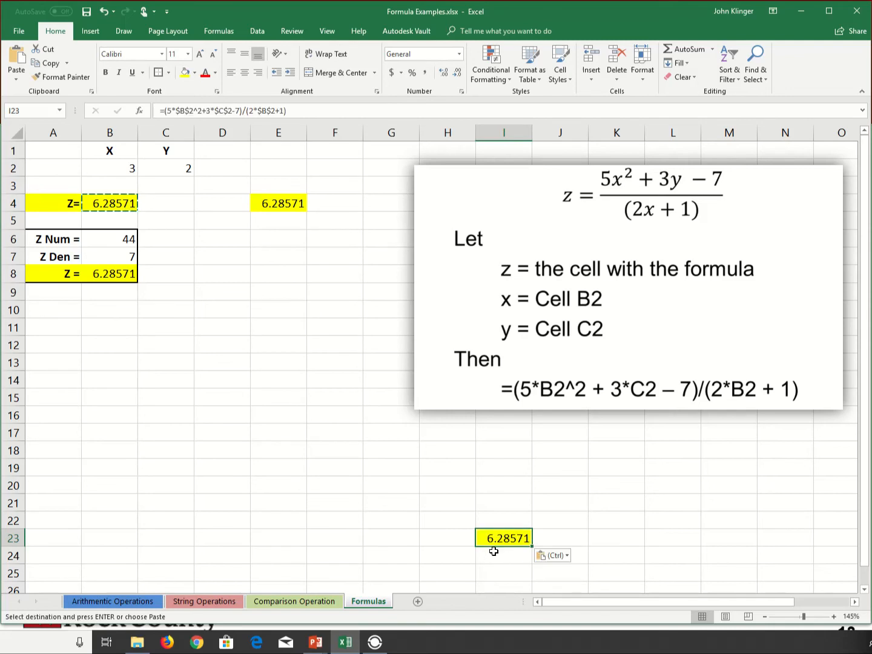
left_click(629, 580)
Return all references in B4's formula to relative ones, so it is =(5*B2^2+3*C2-7)/(2*B2+1).
left_click(115, 203)
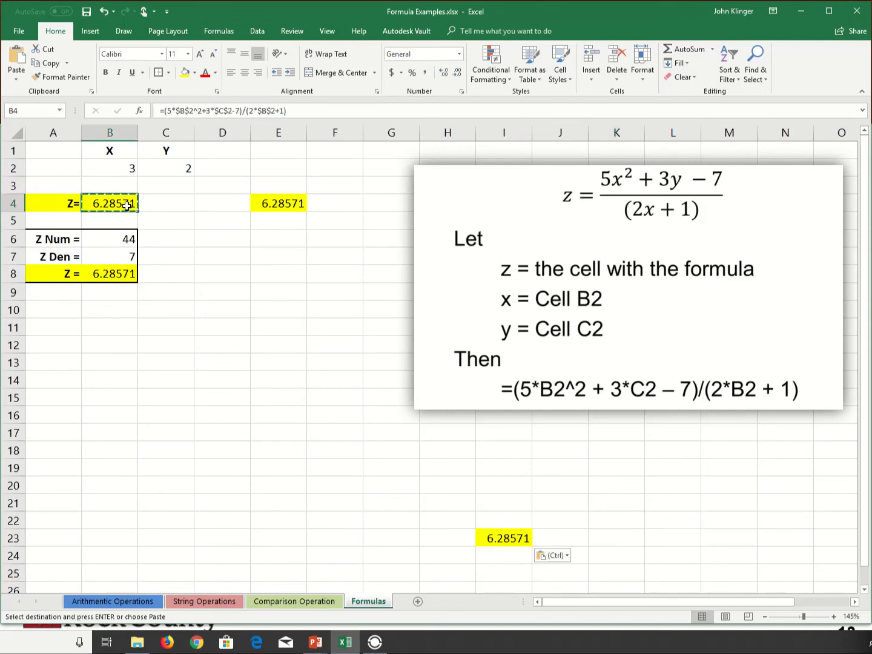
key("F2")
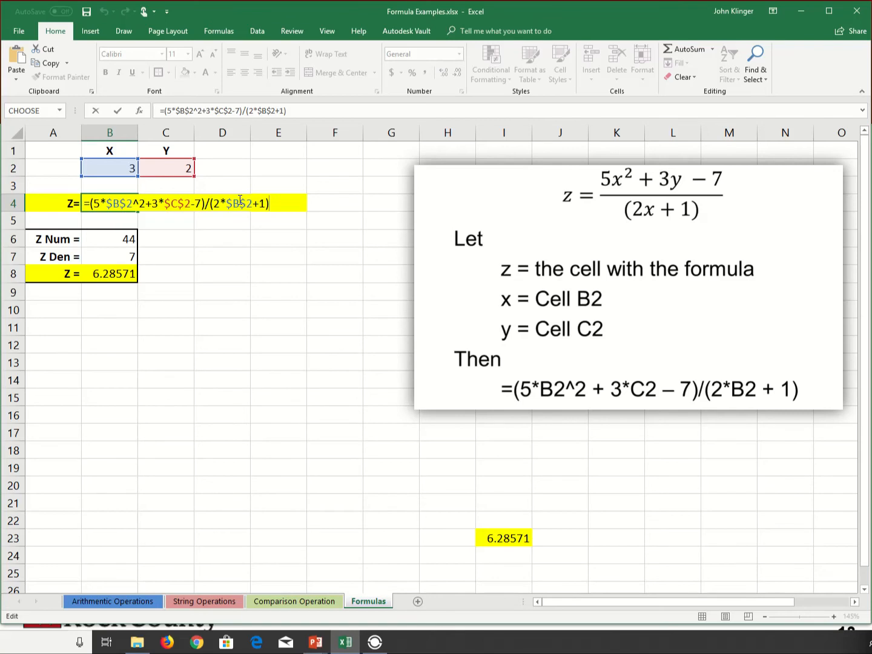
key("F4")
key("F4")
key("F4")
key("Left")
key("Left")
key("Left")
key("Left")
key("Left")
key("Left")
key("Left")
key("Left")
key("F4")
key("F4")
key("F4")
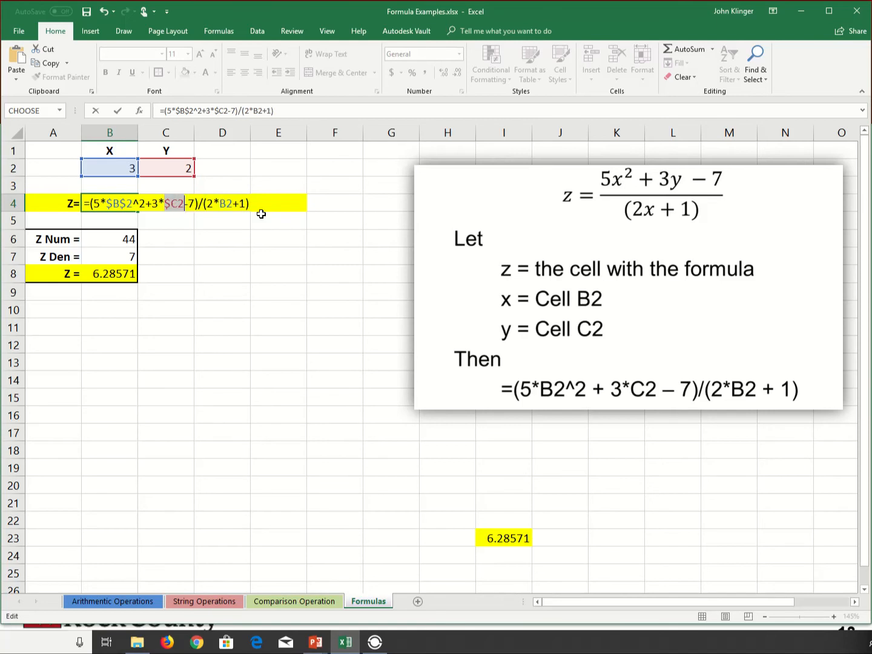
key("Left")
key("Left")
key("Left")
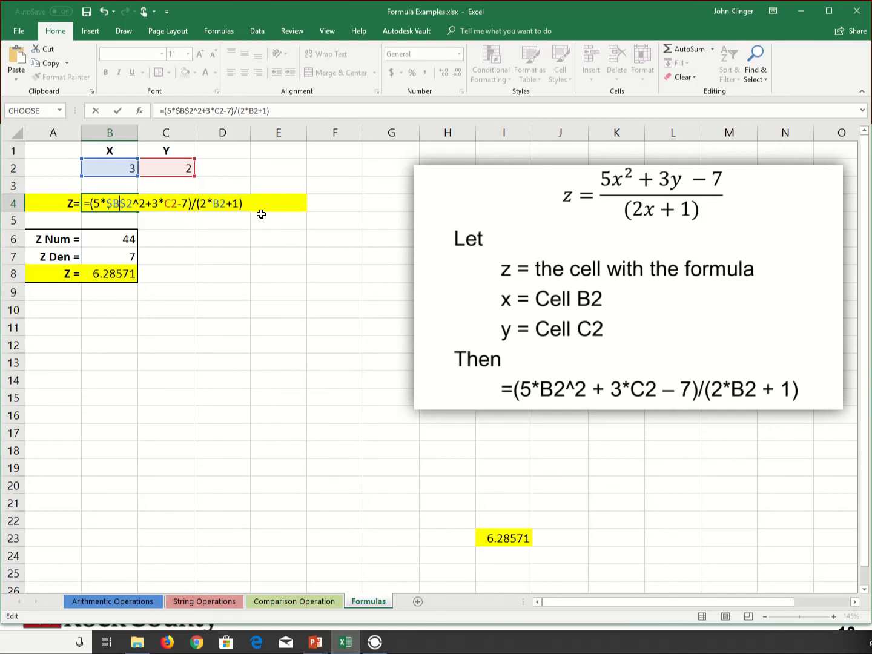
key("F4")
key("F4")
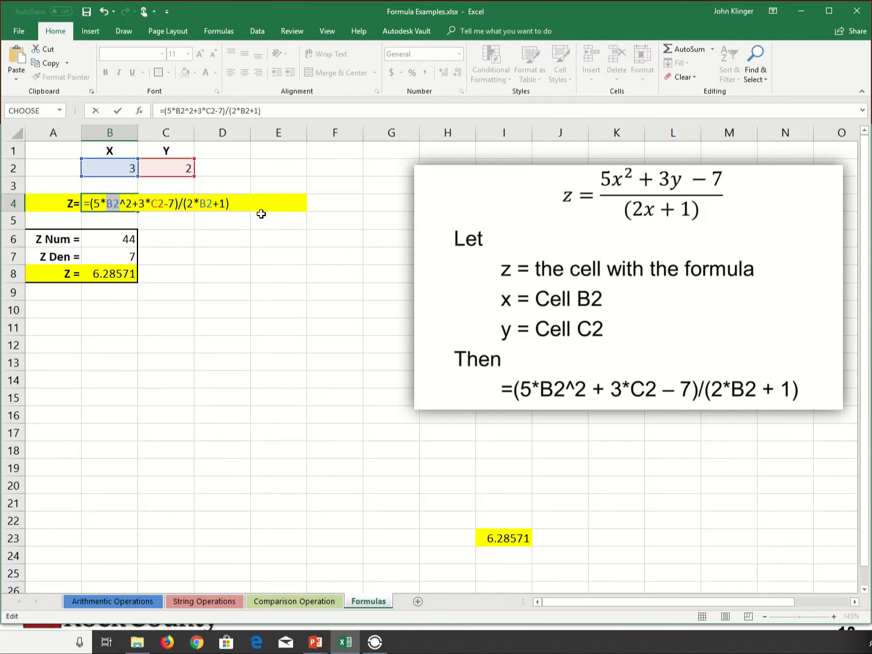
key("Return")
key("Up")
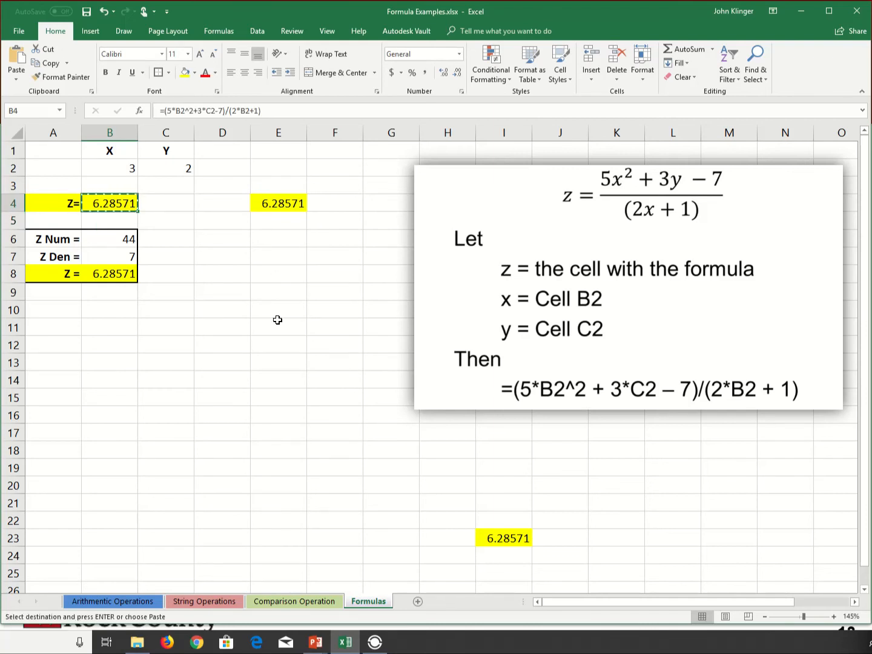
Paste the relative-reference formula from B4 into D12 and inspect which cells the copy refers to.
left_click(247, 344)
key("ctrl+v")
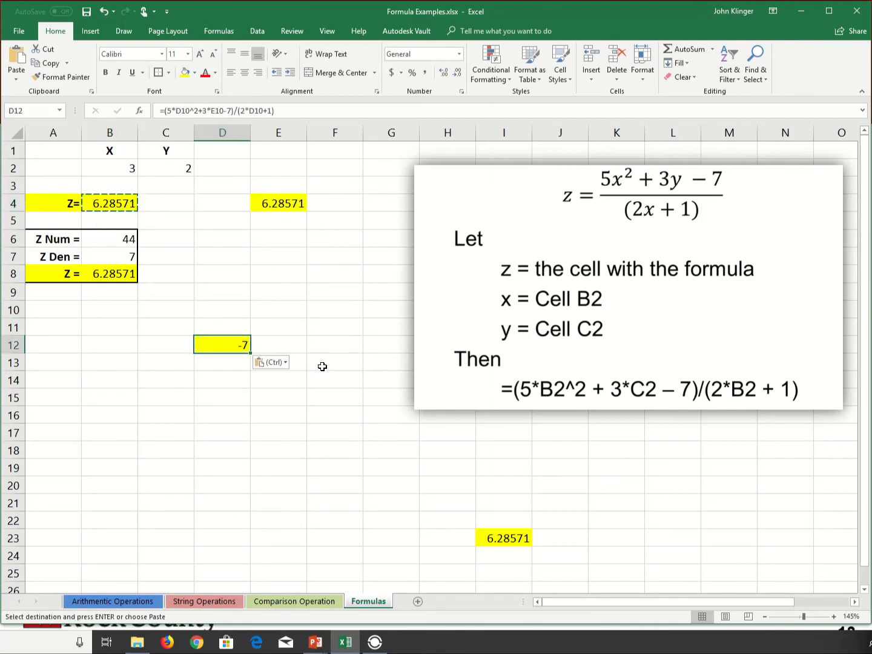
double_click(244, 346)
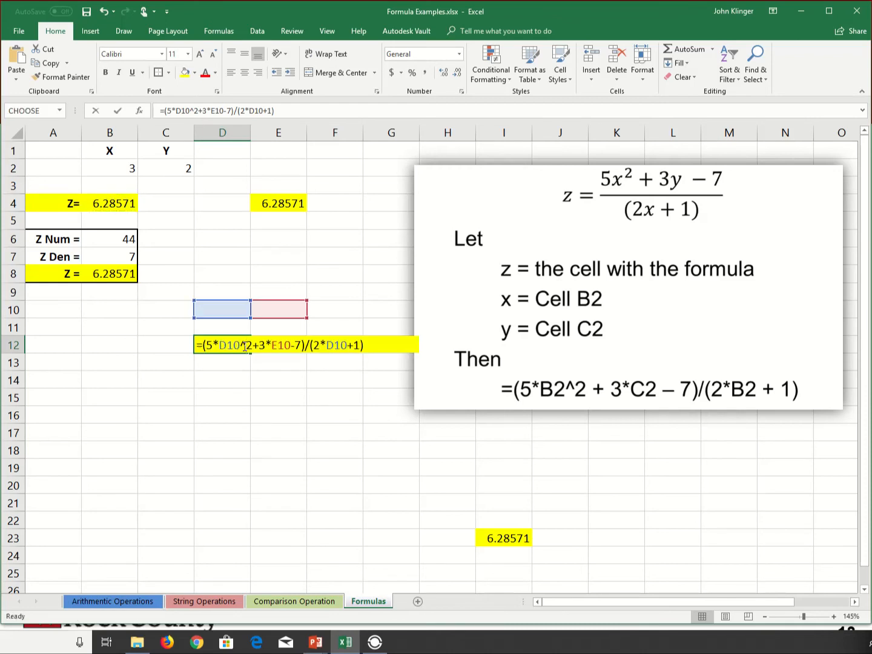
key("Escape")
Compare the absolute references in E4's formula with the relative references in B4's formula.
left_click(277, 202)
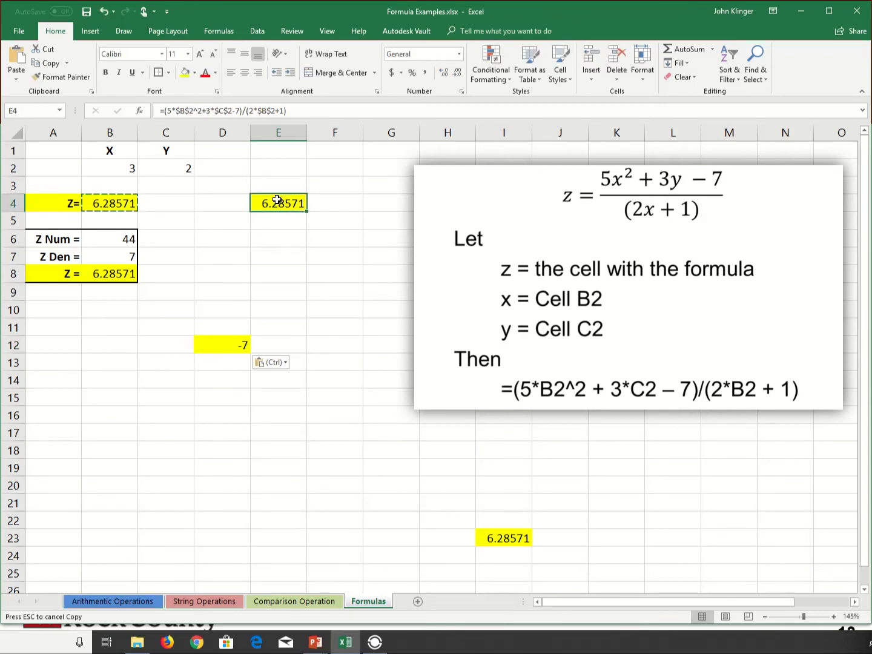
double_click(276, 202)
key("Escape")
left_click(267, 290)
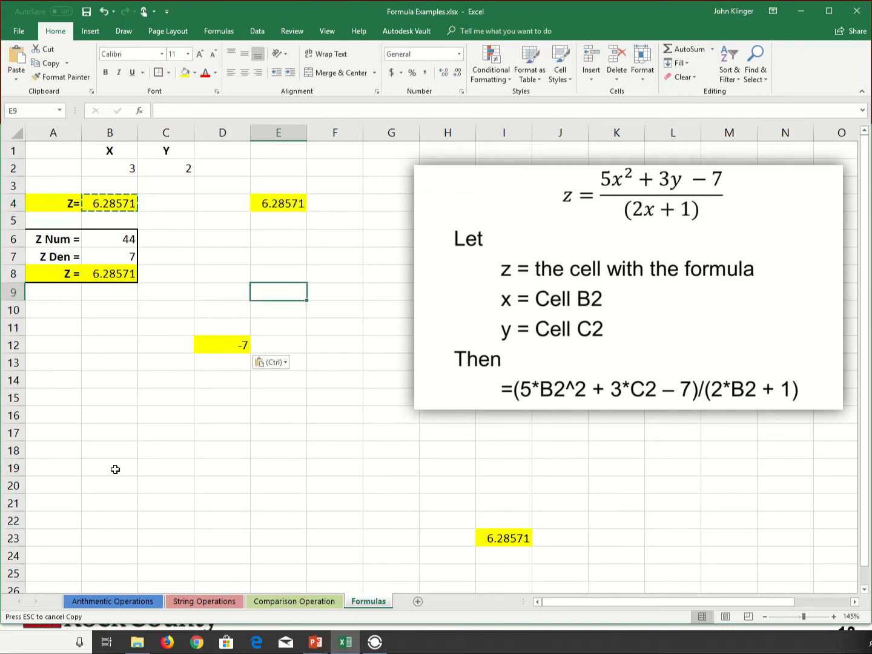
left_click(107, 202)
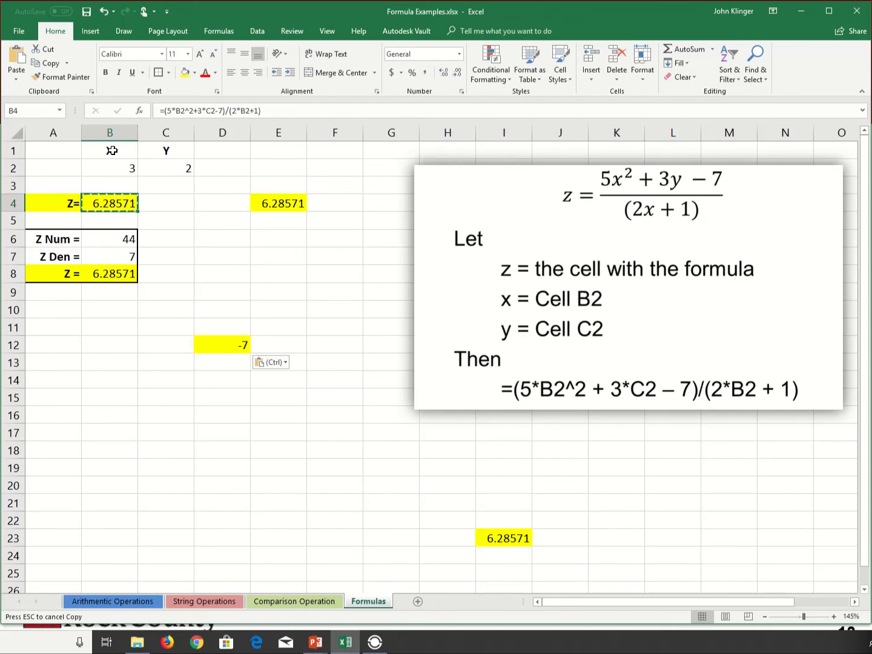
Copy the X and Y headings with their values from B1:C2 to A12:B13.
left_click_drag(110, 150, 161, 173)
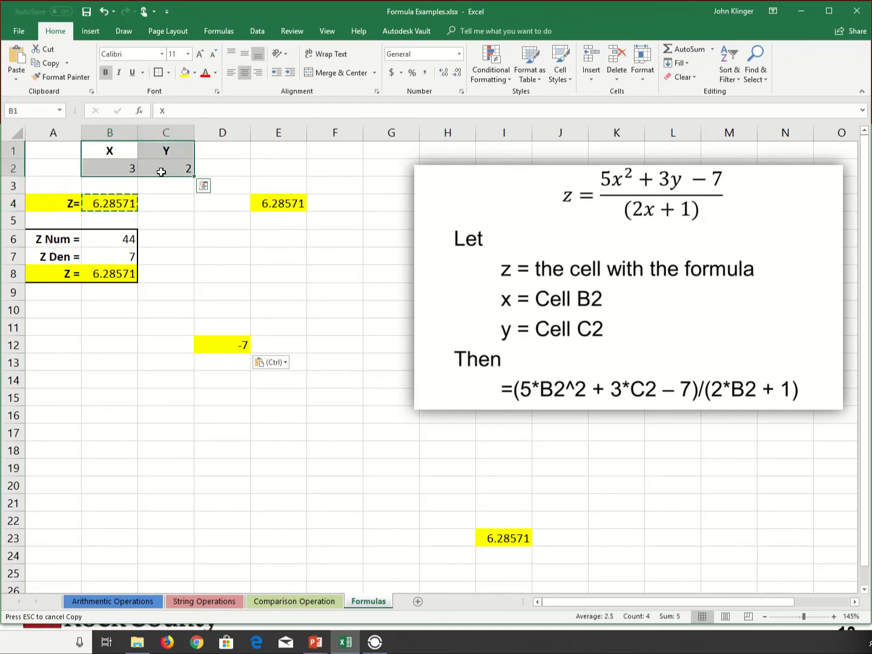
key("ctrl+c")
left_click_drag(40, 343, 103, 362)
key("ctrl+v")
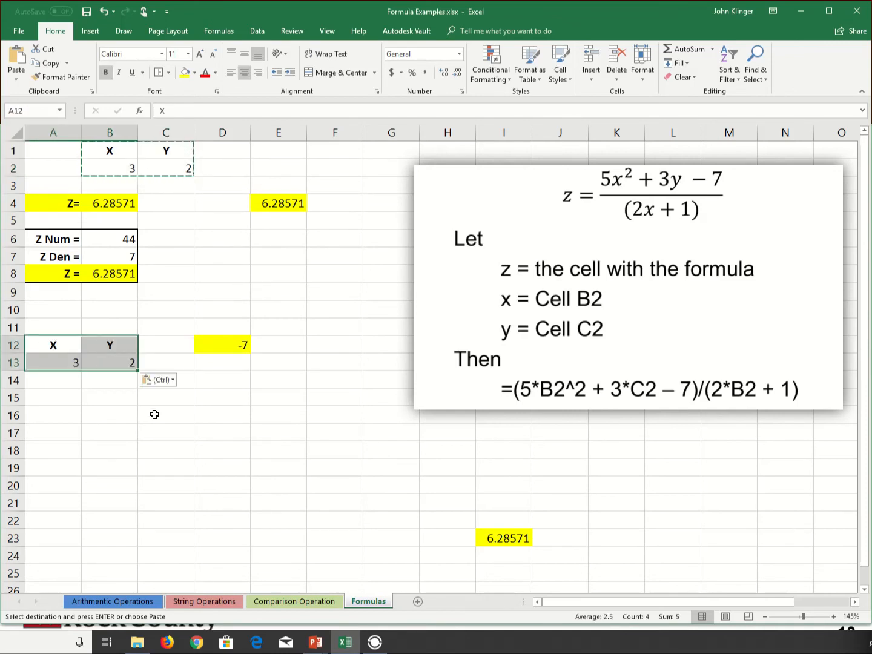
left_click(152, 412)
Clear the pasted formula and all formatting from cell D12.
left_click(229, 346)
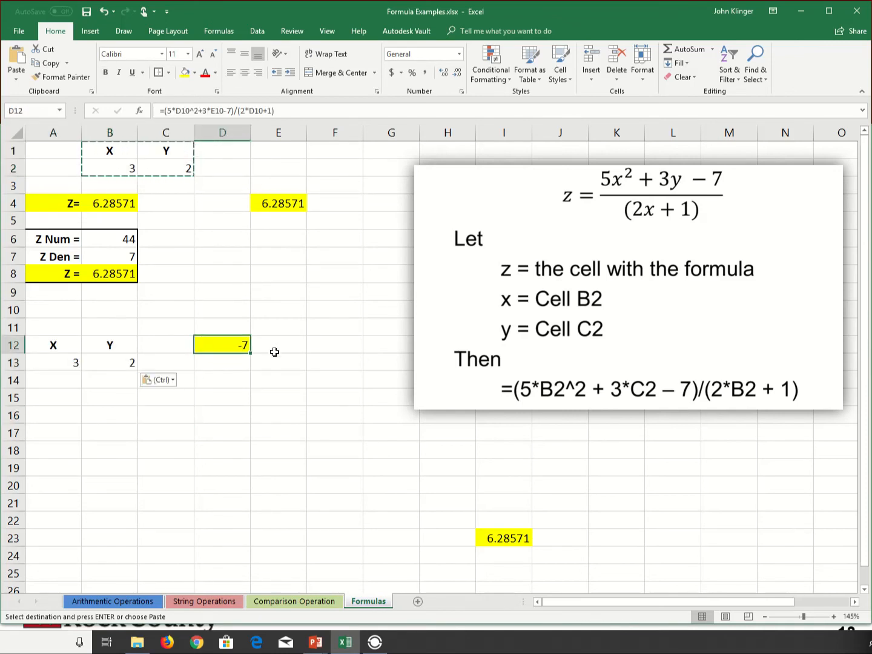
key("Delete")
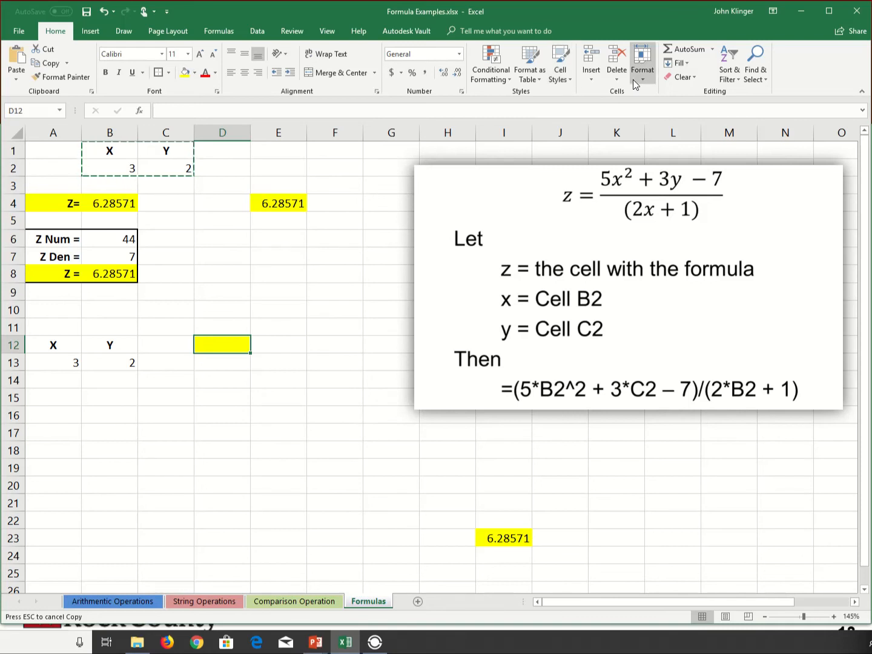
left_click(684, 77)
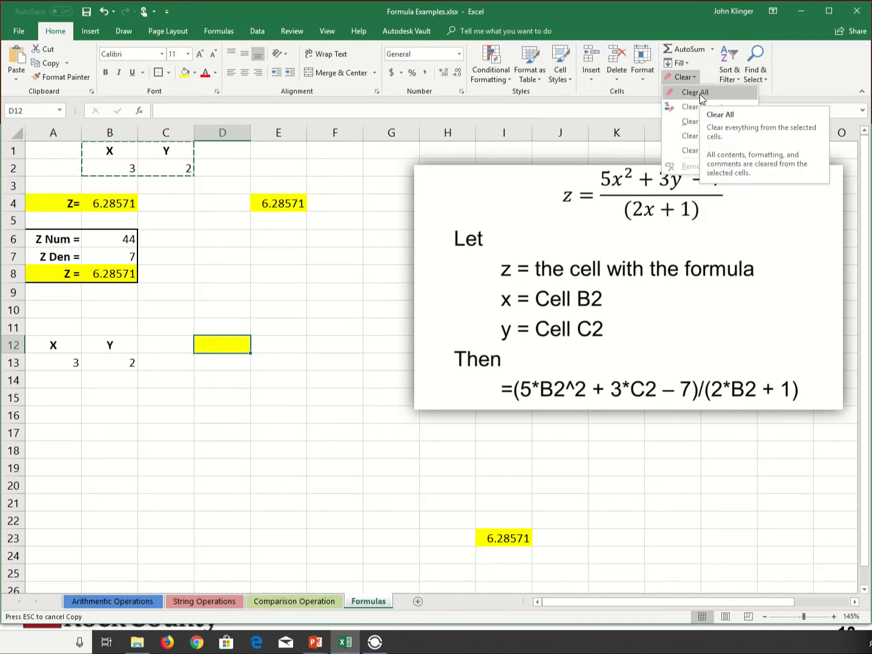
left_click(700, 94)
left_click(327, 376)
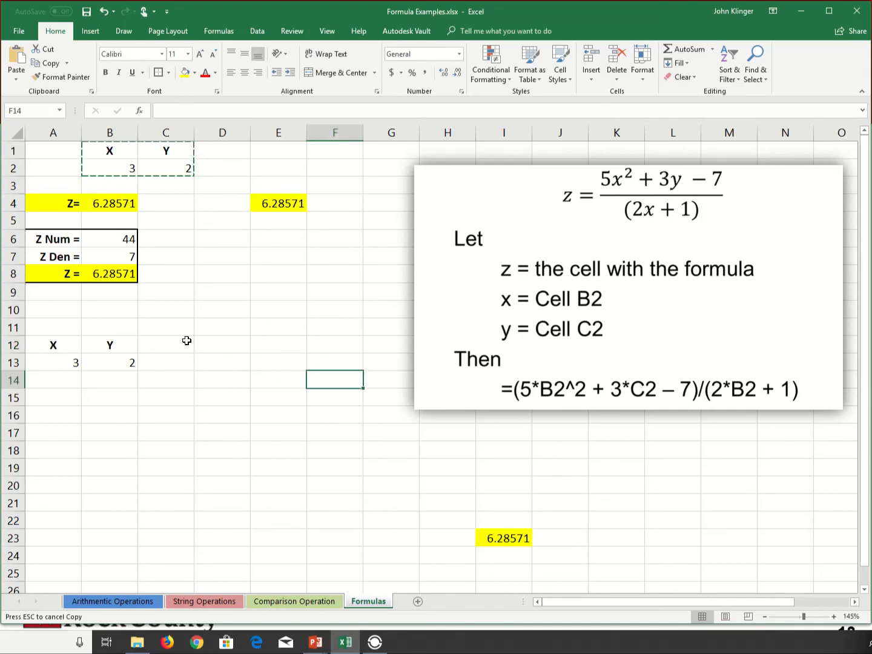
Add a bold, centred Z heading in cell C12.
left_click(204, 351)
left_click(177, 350)
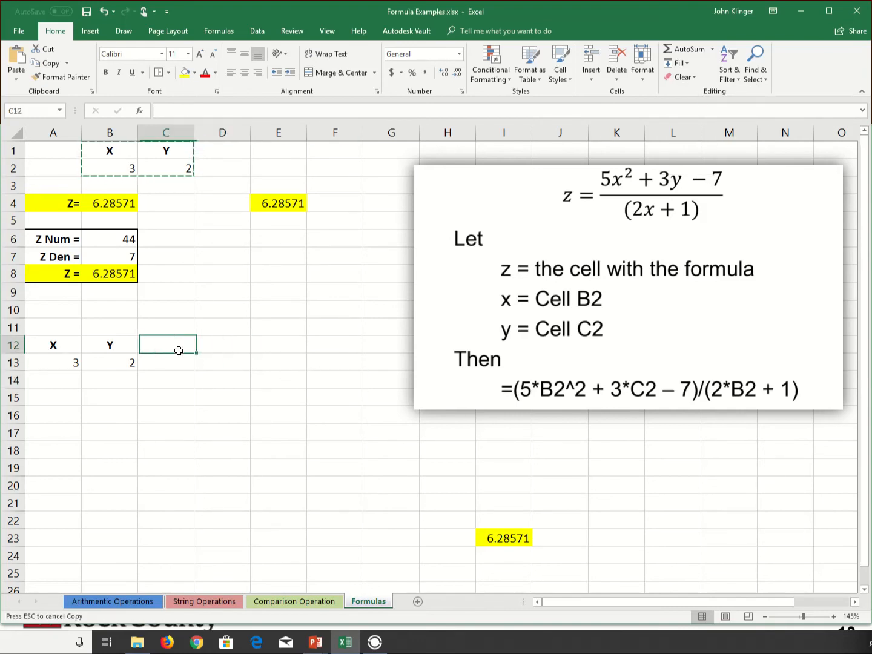
type("Z")
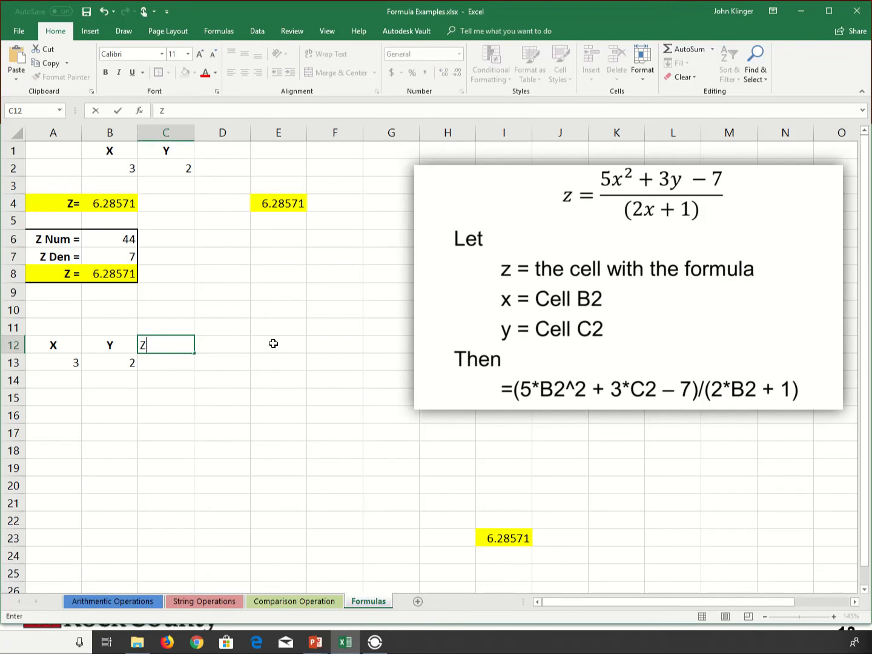
key("ctrl+Return")
key("ctrl+b")
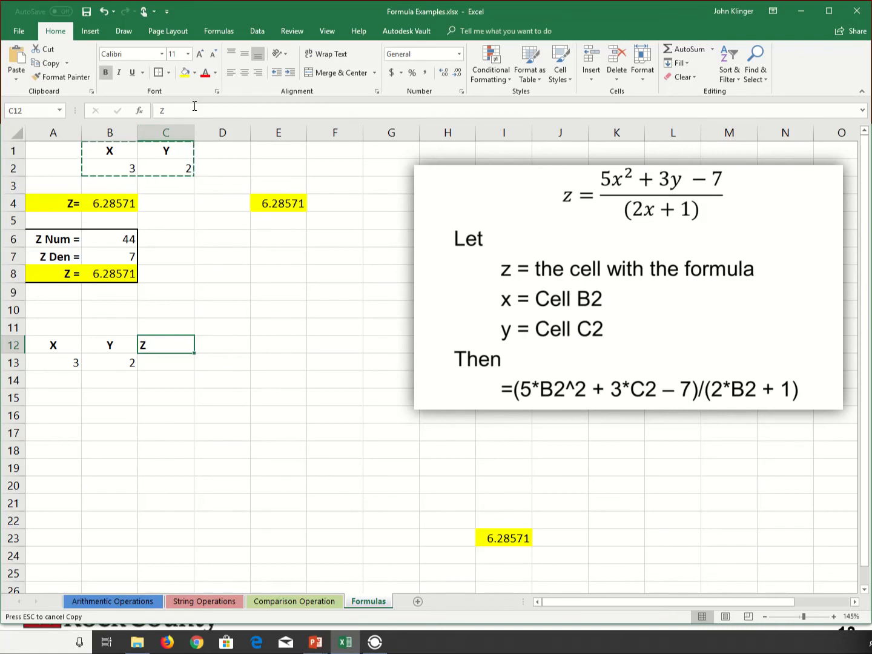
left_click(245, 72)
Begin a formula in cell C13 with the numerator =(5*A13^2+3*B13-7), referencing the X and Y cells in row 13.
left_click(175, 362)
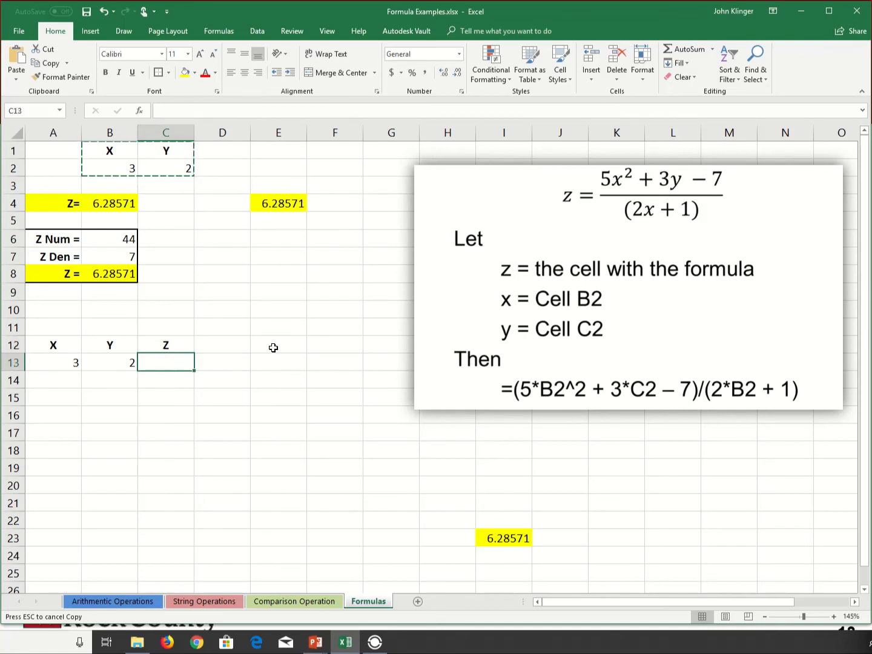
type("=")
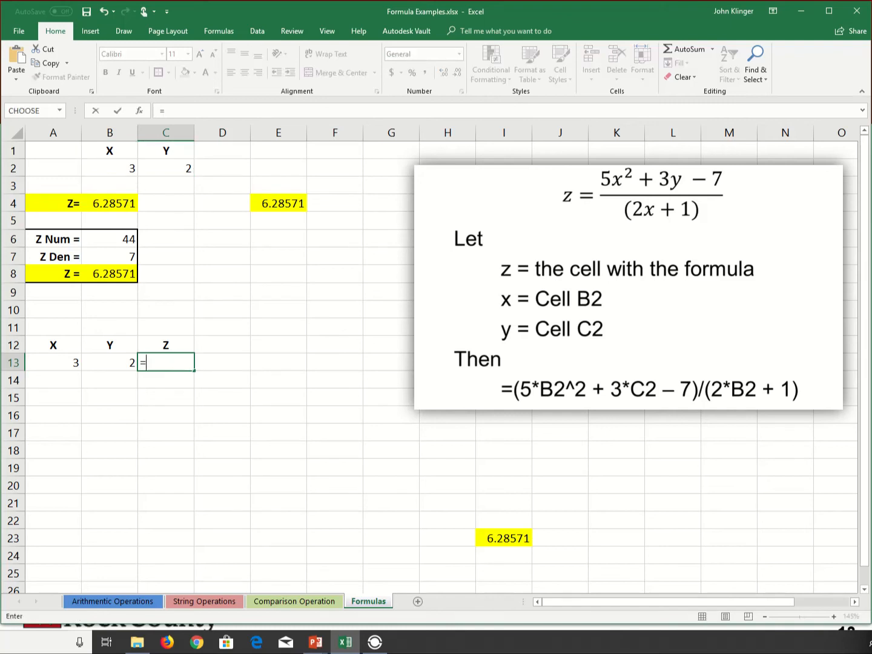
type("(5*")
left_click(61, 367)
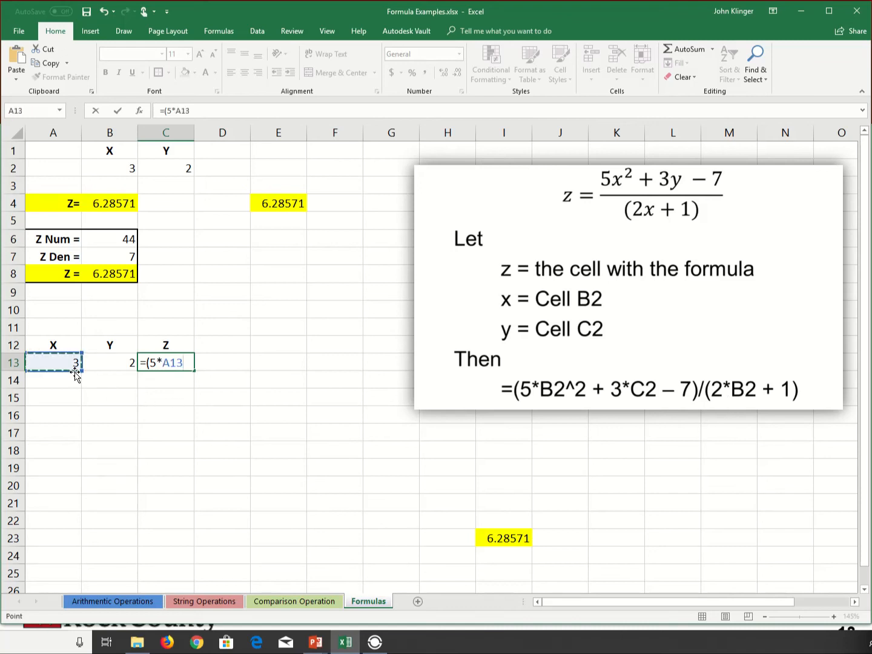
type("^2+3*")
left_click(116, 362)
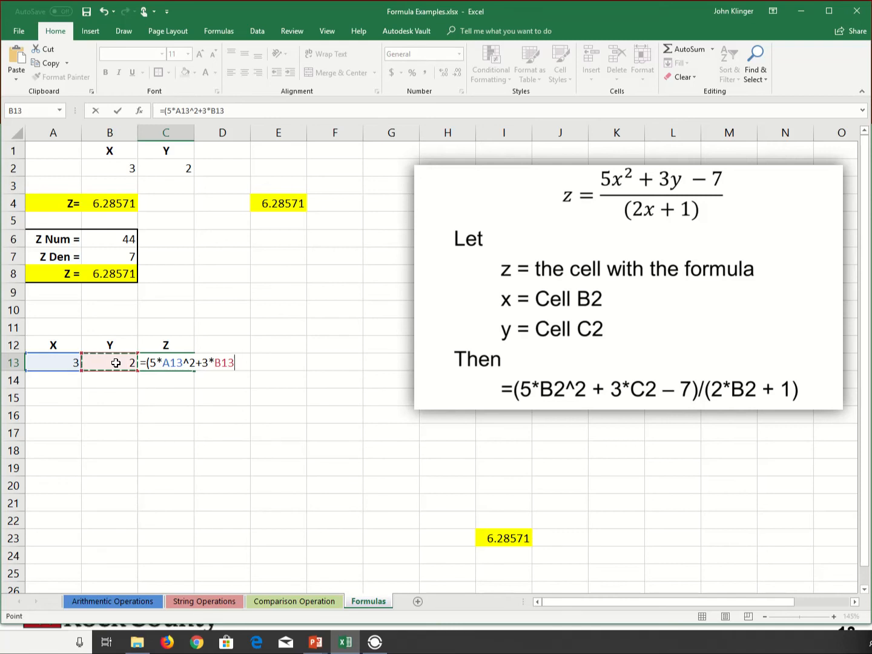
type("-7)")
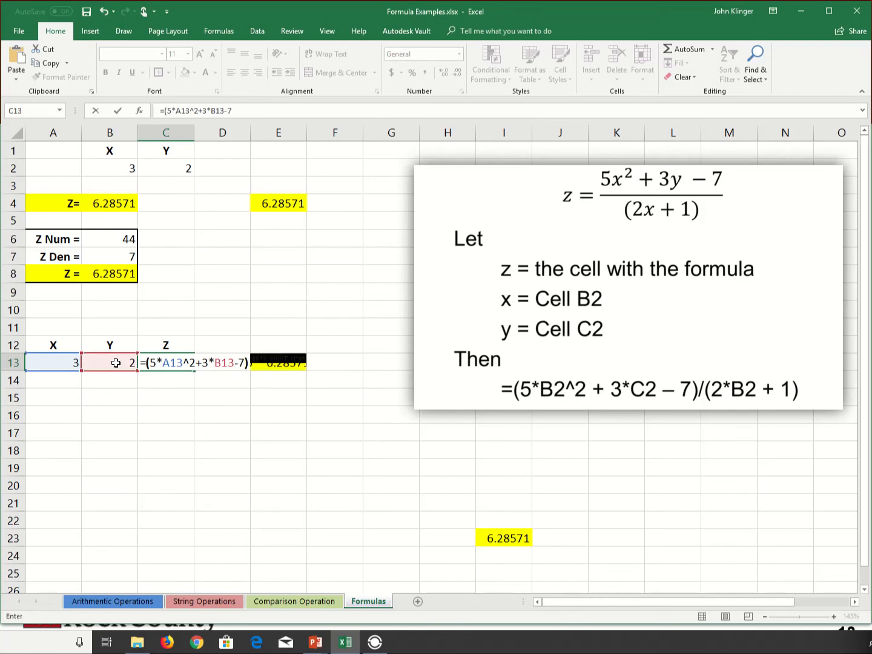
type("/")
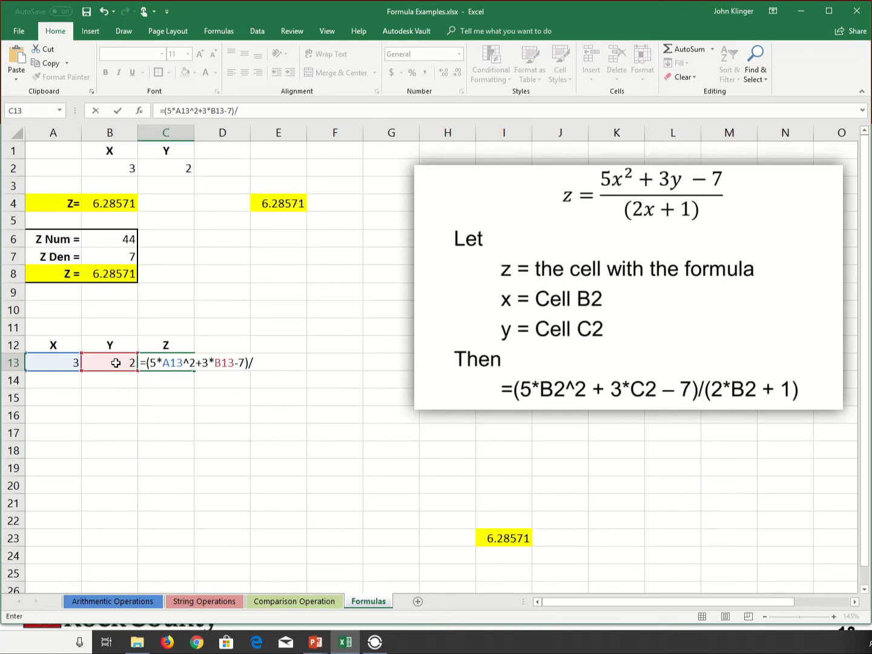
type("(2*")
Complete C13's formula by dividing the numerator by (2*A13+1).
left_click(55, 361)
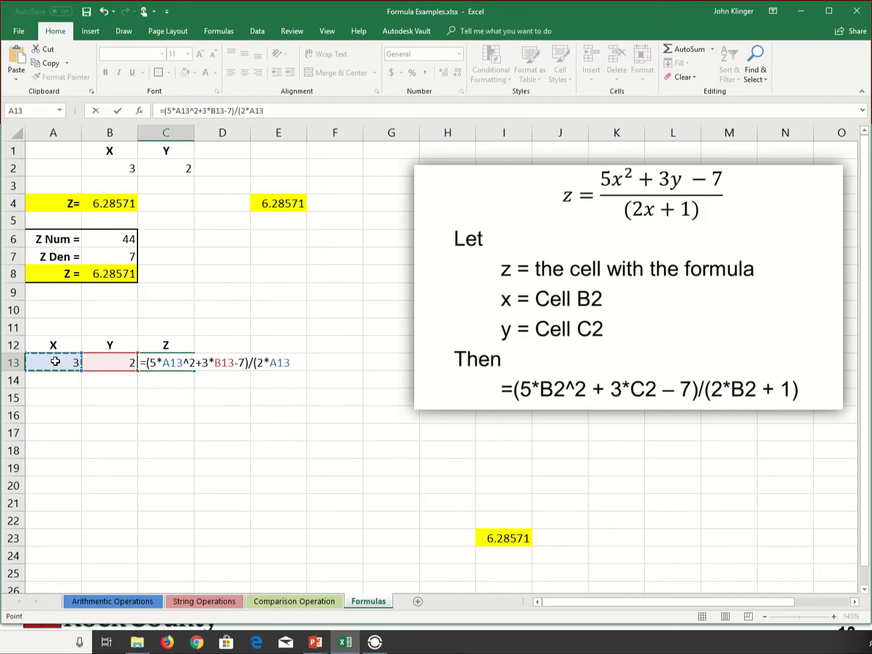
type("+1)")
key("Return")
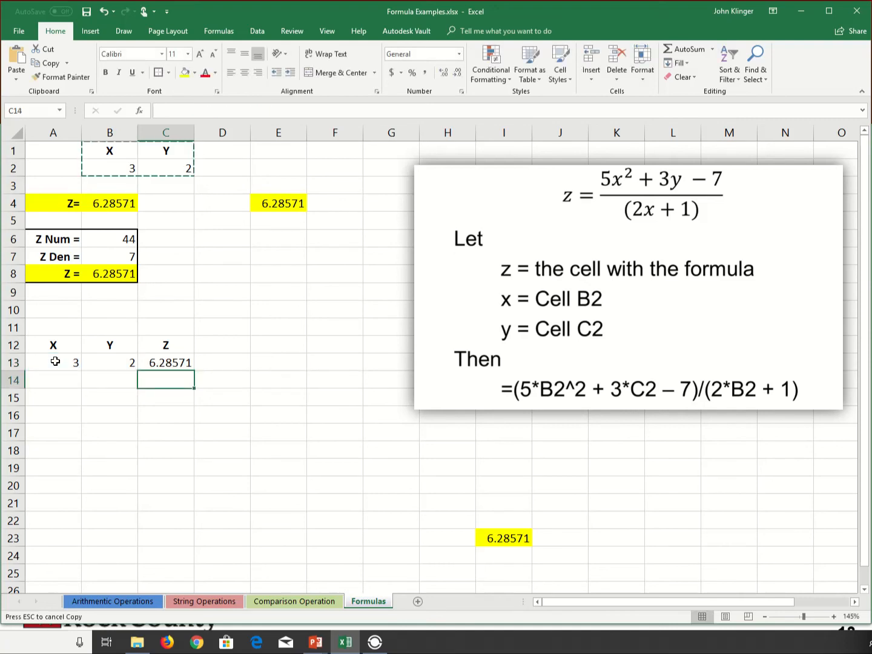
left_click(182, 362)
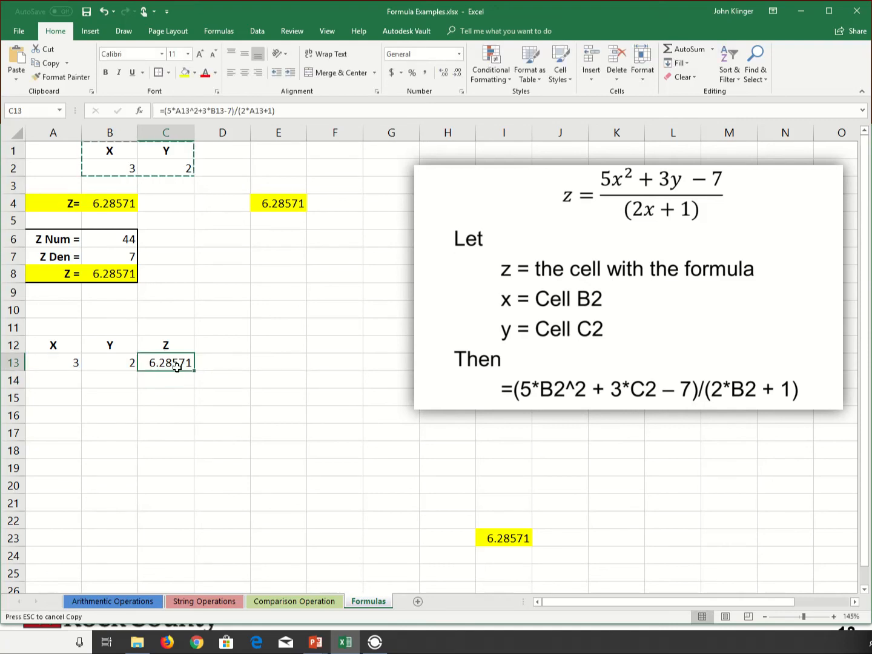
Set the X value in A13 and the Y value in B13 to 1.
left_click(77, 379)
left_click(76, 362)
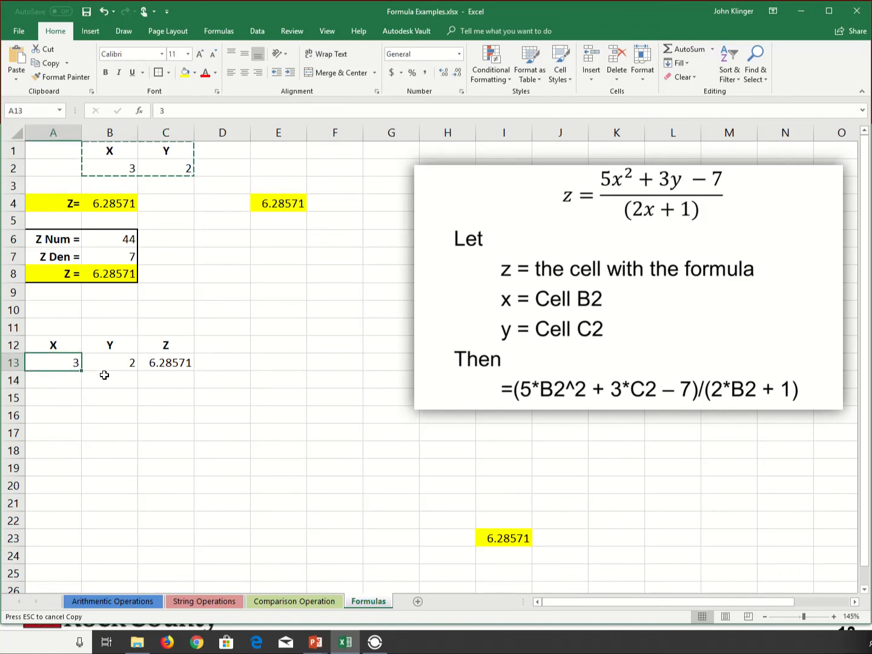
type("1")
key("Tab")
type("1")
key("Tab")
Enter 2 in A14 and 3 in A15, and extend the X series down to 10 in A22.
key("shift+Tab")
key("shift+Tab")
key("Down")
type("2")
key("Return")
type("3")
key("Return")
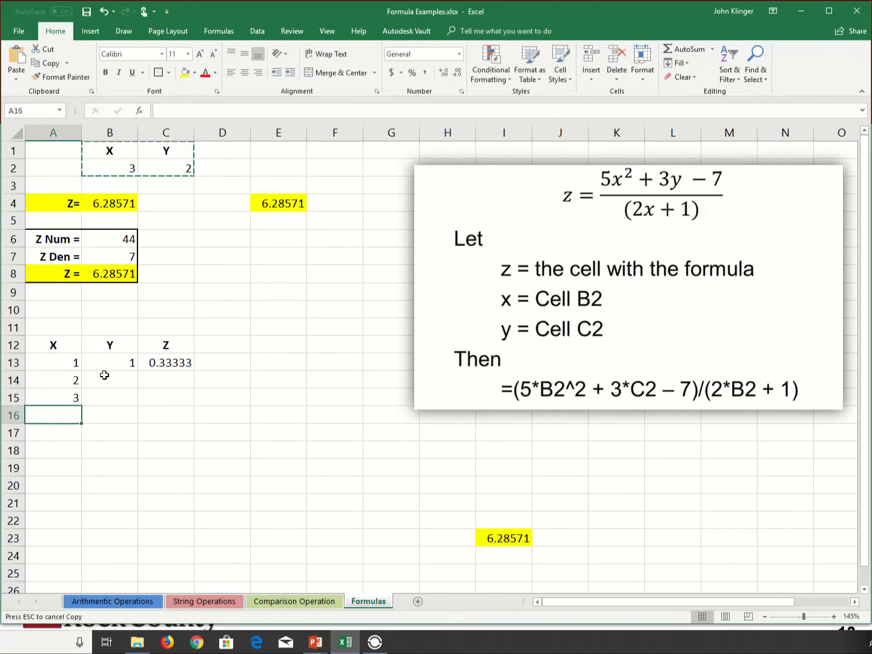
left_click_drag(74, 362, 58, 532)
left_click(128, 485)
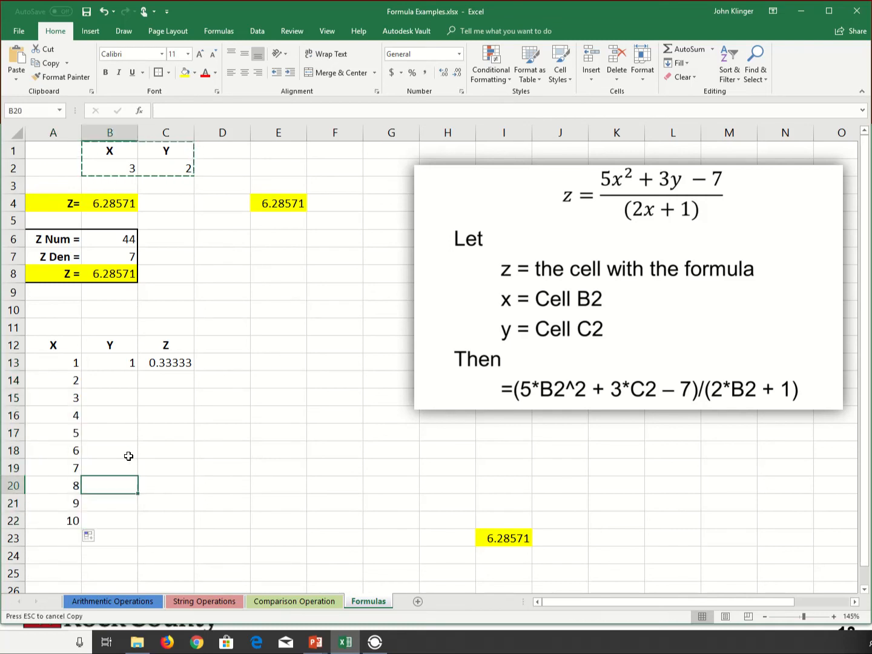
Enter 1.5 in B14 and extend the Y series from B13:B14 down to B22.
left_click(131, 363)
key("Down")
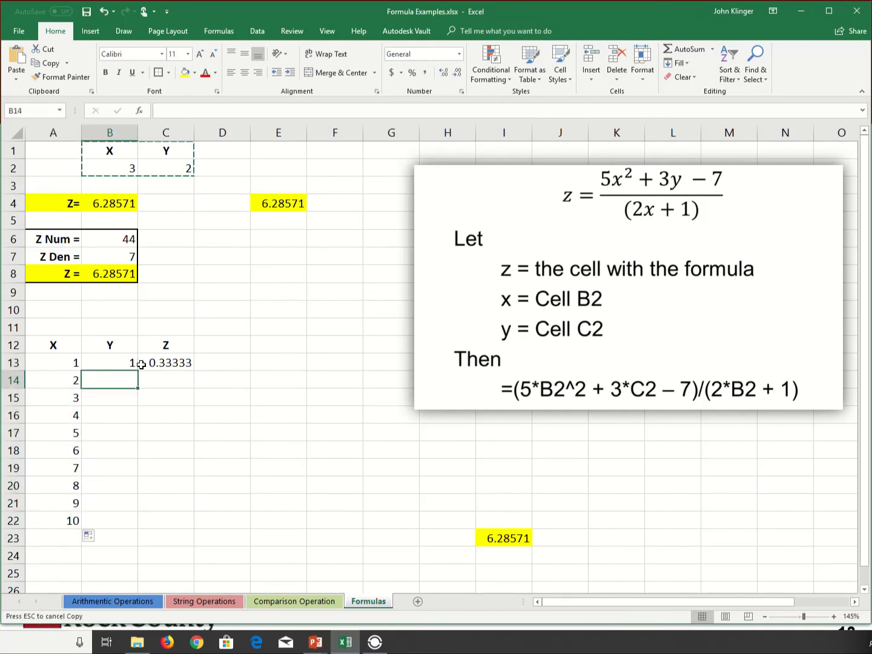
type("1.5")
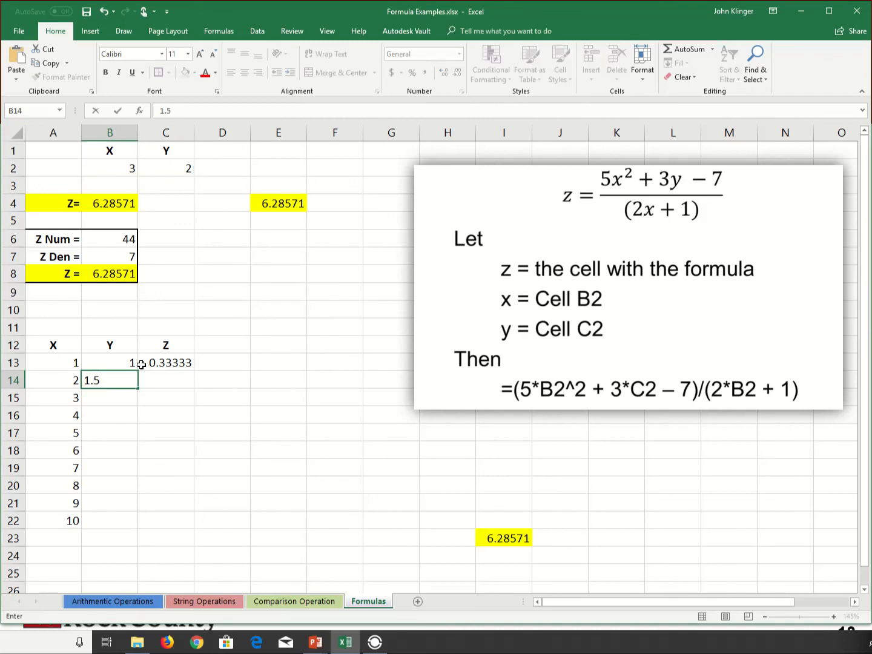
key("Return")
left_click_drag(128, 362, 136, 534)
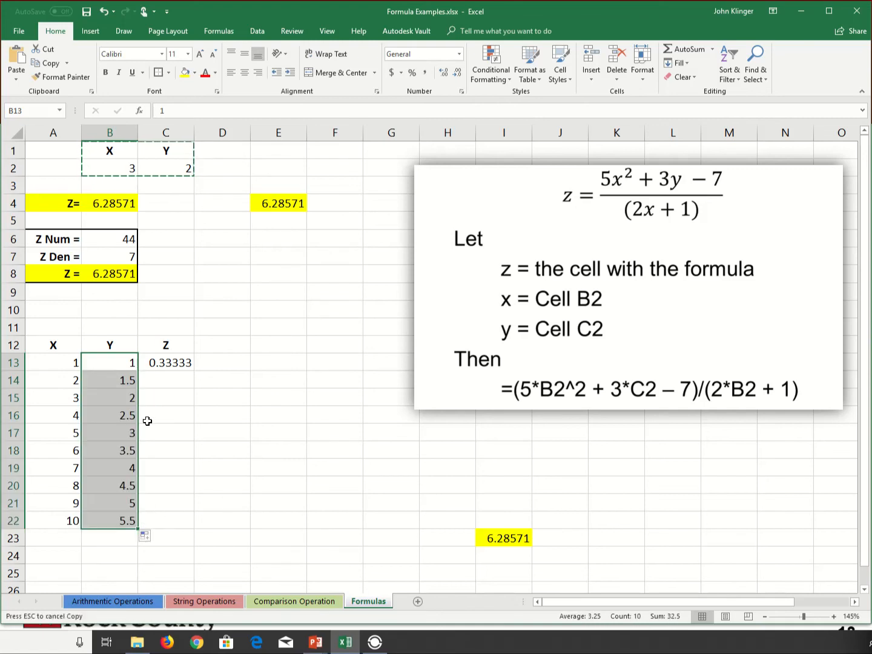
left_click(148, 421)
Copy the Z formula from C13 and paste it individually into cells C14, C15, C16 and C17.
double_click(172, 365)
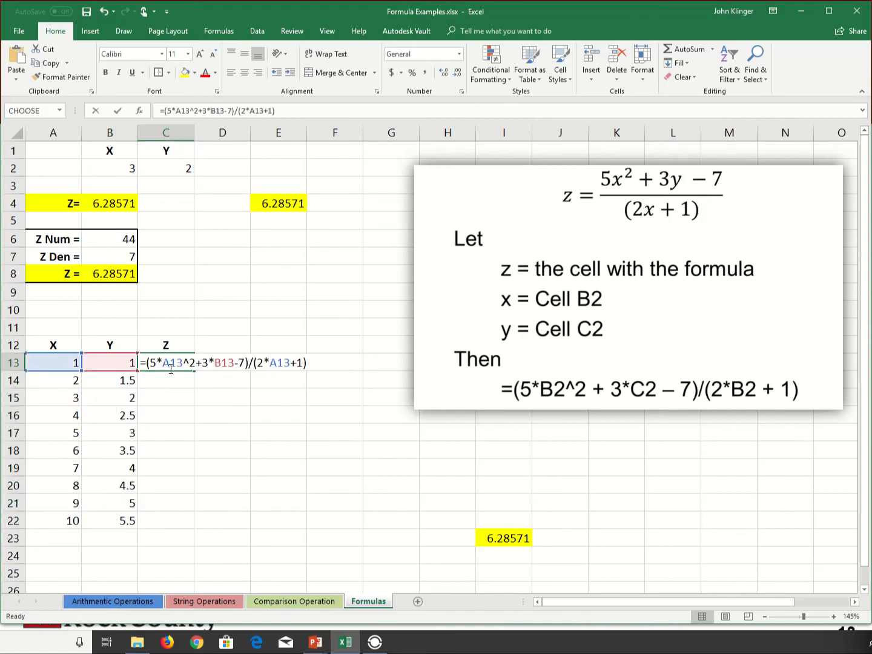
key("Escape")
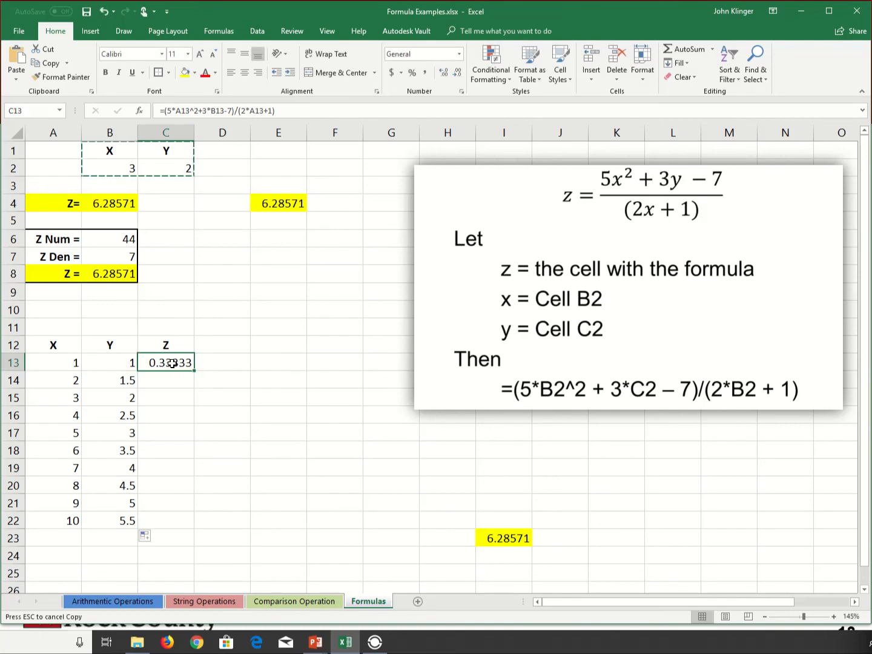
key("ctrl+c")
left_click(174, 383)
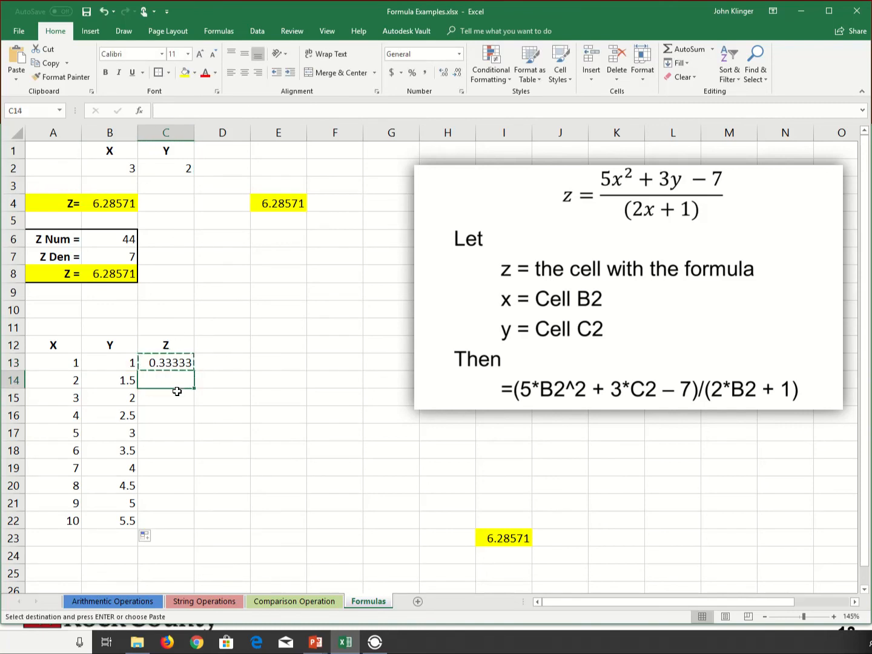
key("ctrl+v")
left_click(180, 402)
key("ctrl+v")
left_click(179, 416)
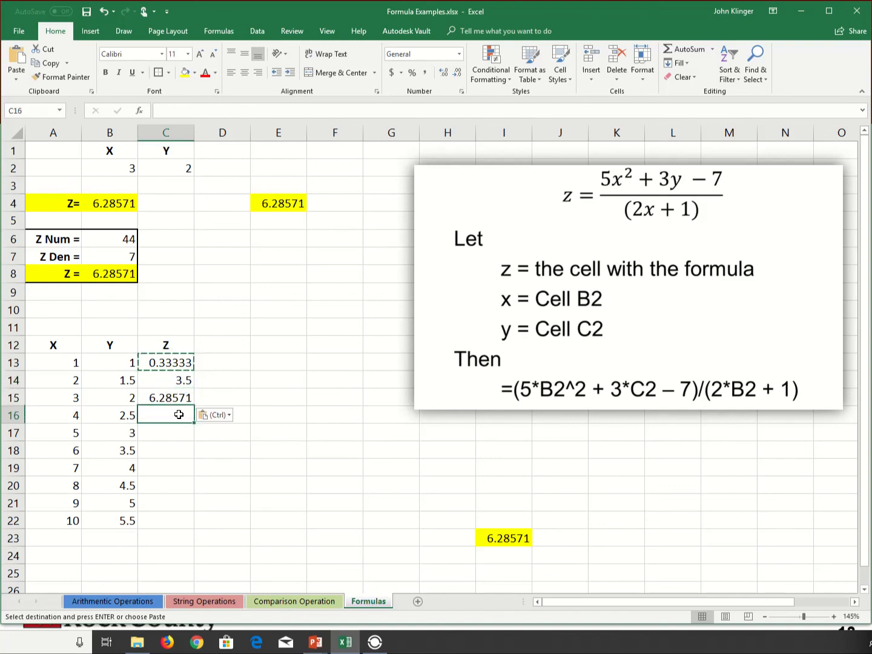
key("ctrl+v")
left_click(176, 437)
key("ctrl+v")
Delete the pasted Z formulas from C14:C17 and clear the copy selection.
key("Up")
key("Up")
key("Up")
key("shift+Down")
key("shift+Down")
key("shift+Down")
key("Delete")
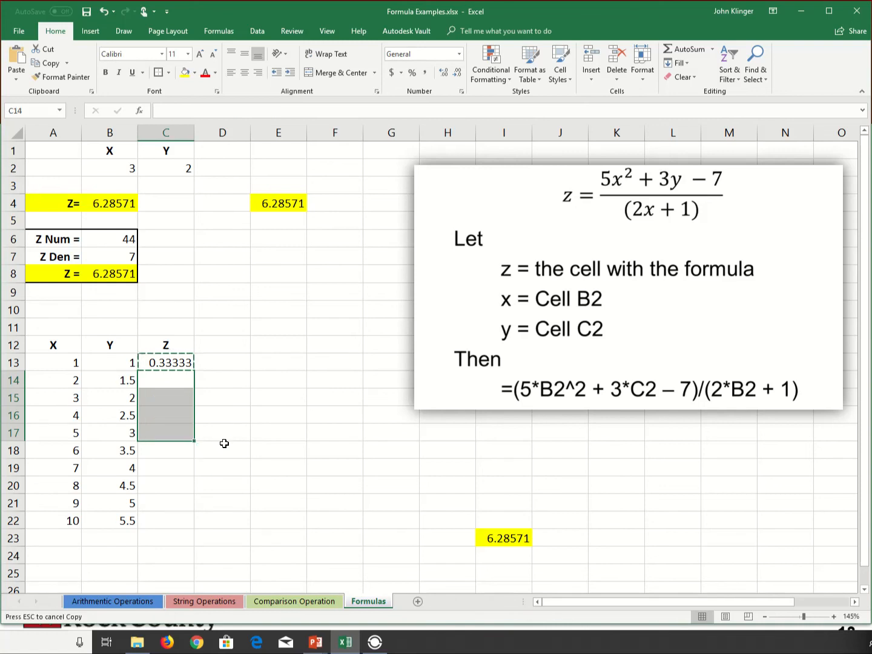
key("Escape")
left_click(264, 408)
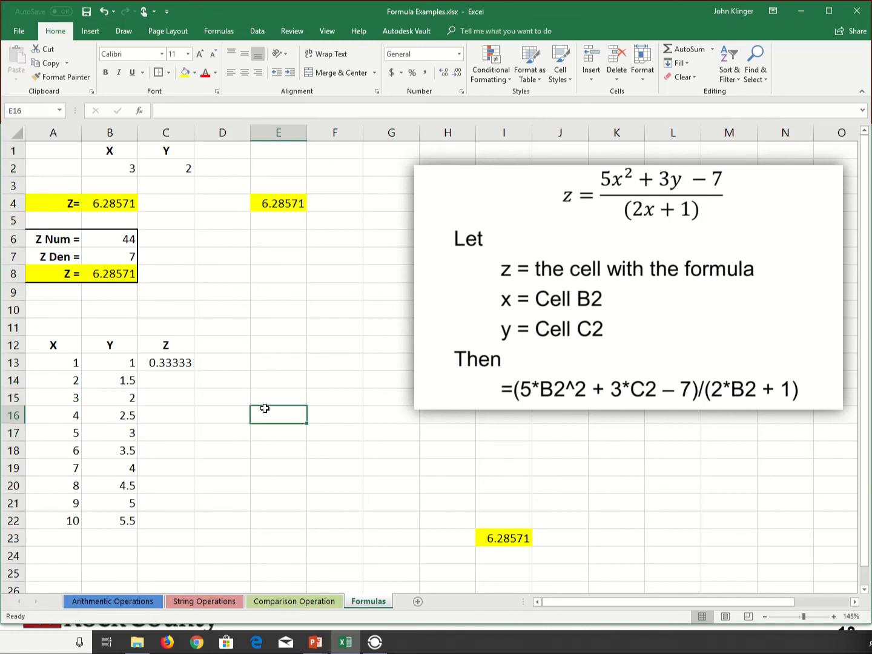
Fill the Z formula from C13 down to C22 as a trial, and undo the fill after checking C21's formula.
left_click(182, 364)
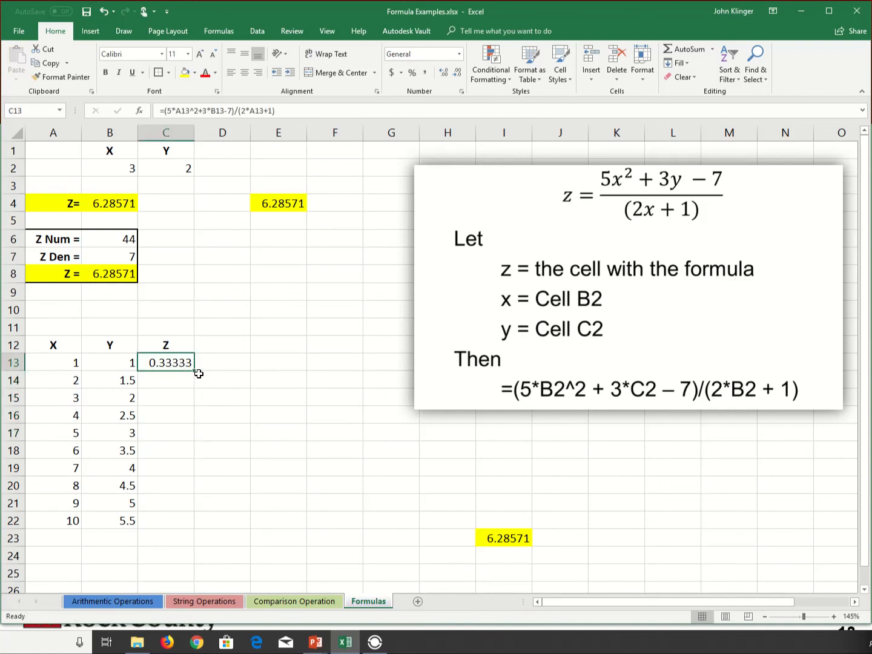
left_click_drag(193, 370, 200, 368)
left_click_drag(195, 372, 198, 531)
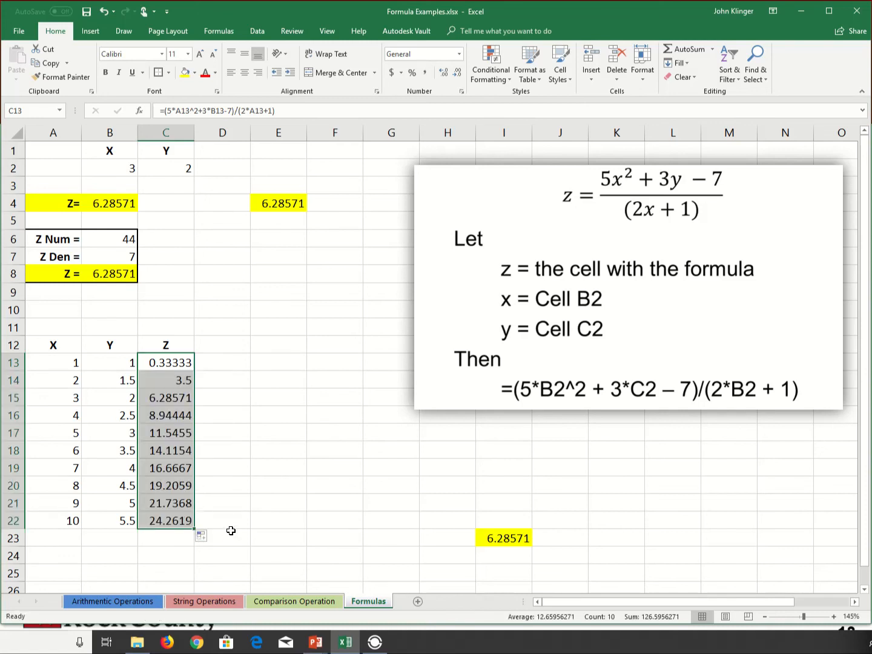
left_click(170, 505)
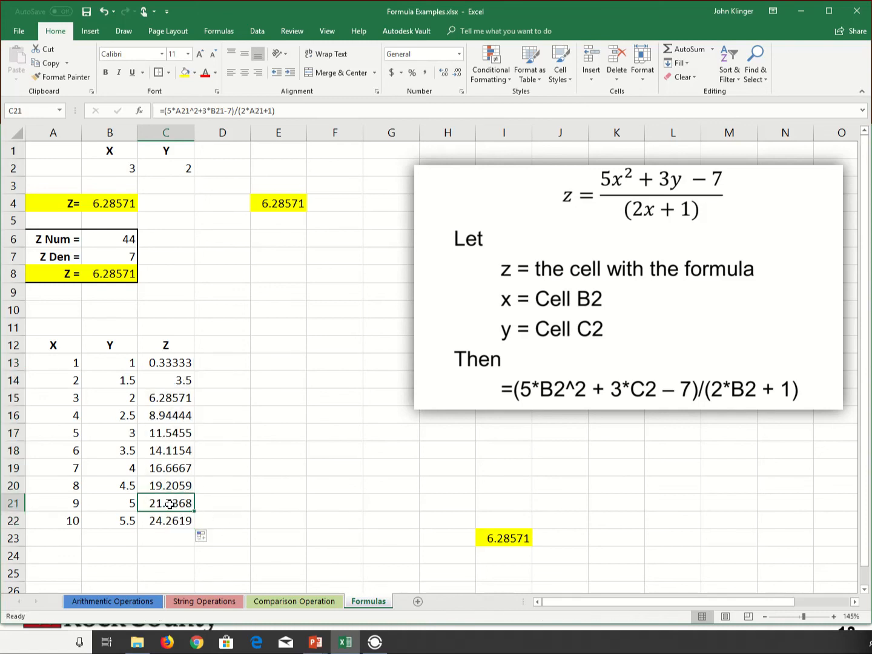
double_click(171, 504)
key("Escape")
key("ctrl+z")
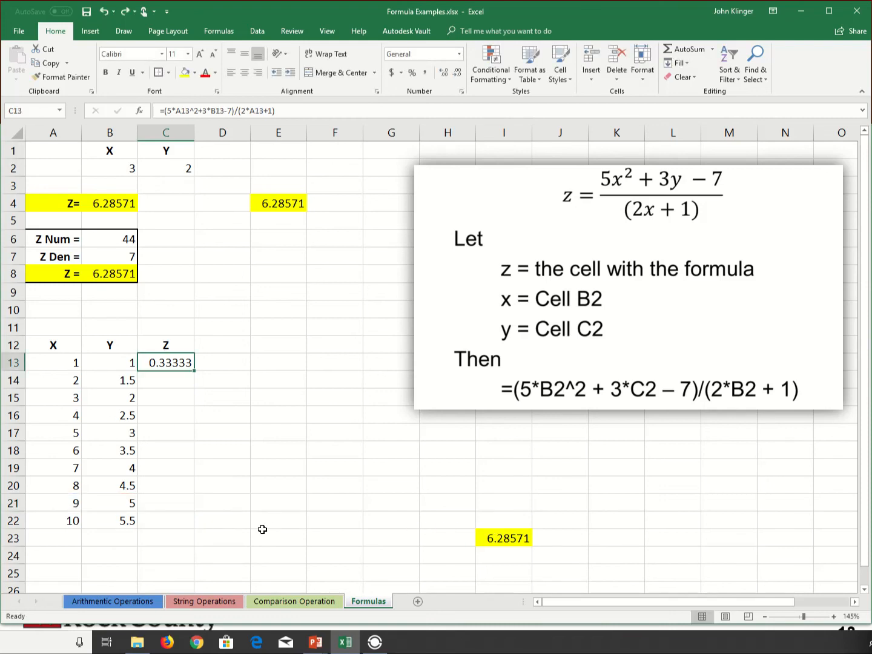
Auto-fill the Z formula from C13 down the column to C22 and inspect the relative references in C21.
double_click(195, 370)
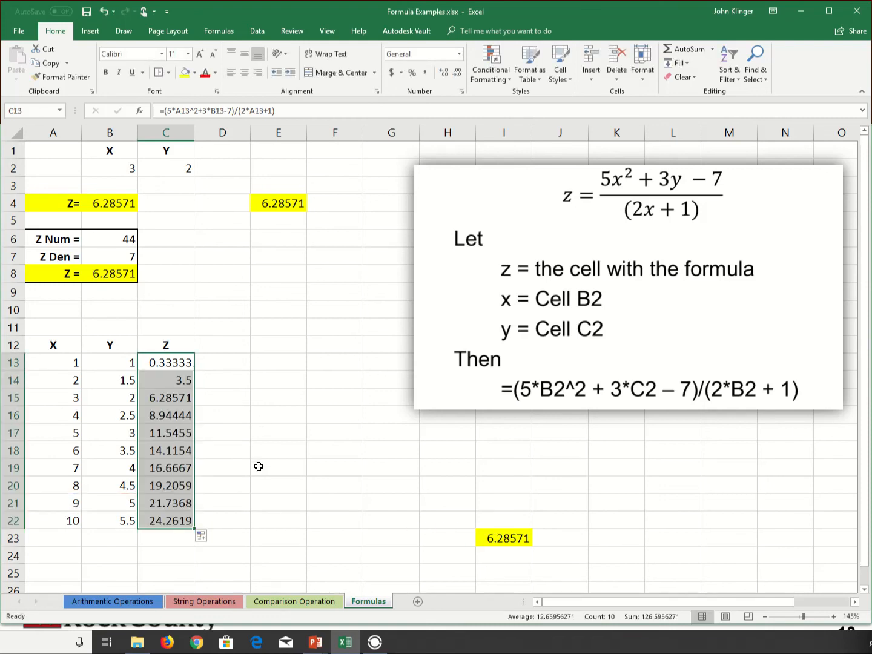
left_click(202, 520)
double_click(170, 503)
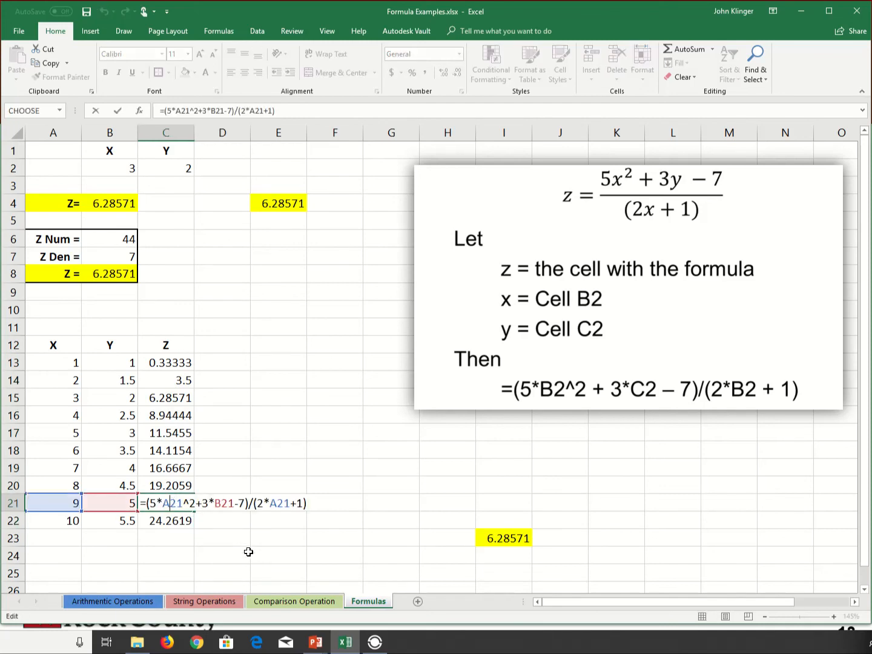
key("Escape")
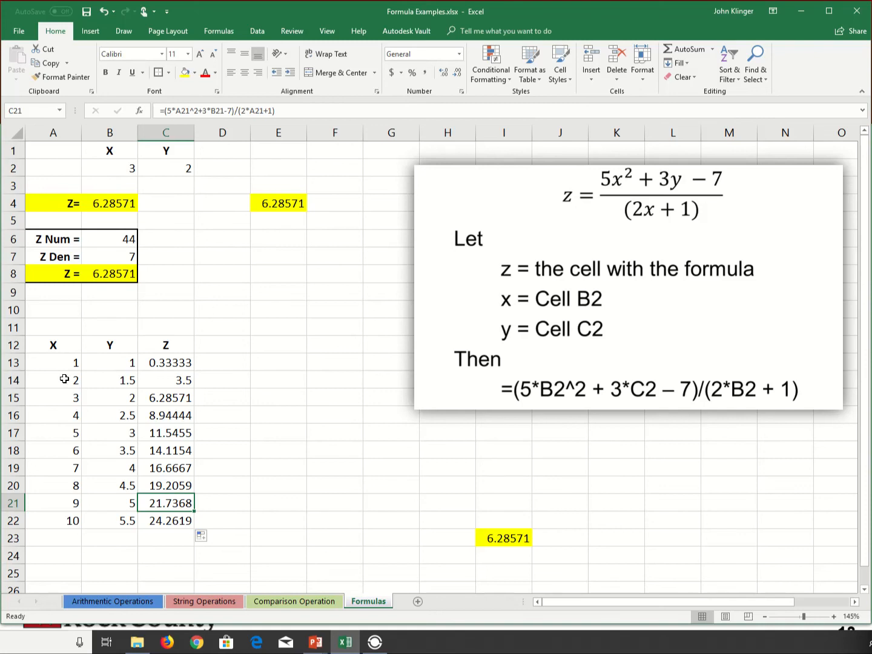
left_click_drag(41, 345, 177, 368)
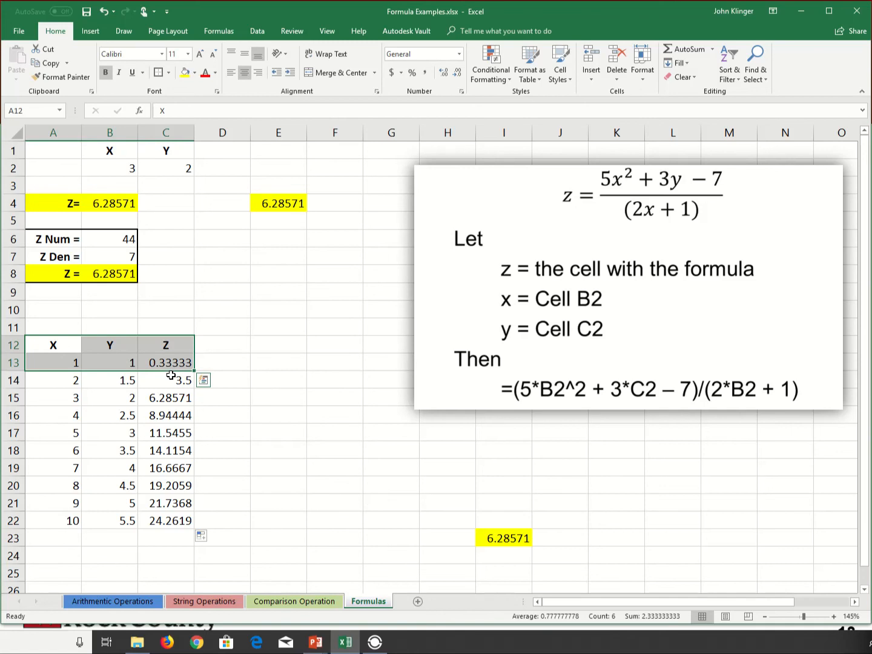
key("ctrl+q")
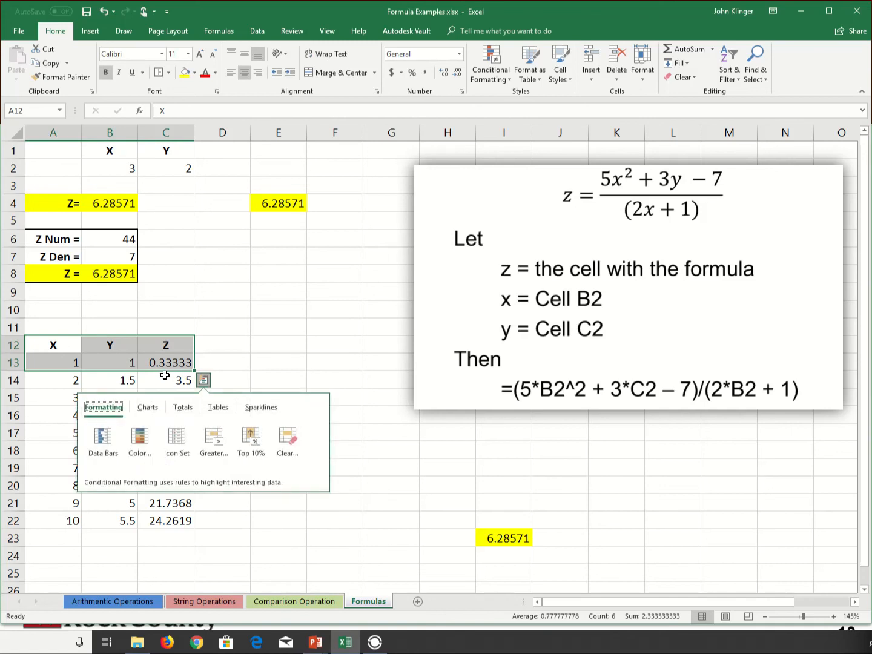
left_click(335, 481)
Copy the X, Y, Z headings and first data row from A12:C13 to A25:C26.
scroll(245, 532, "down", 2)
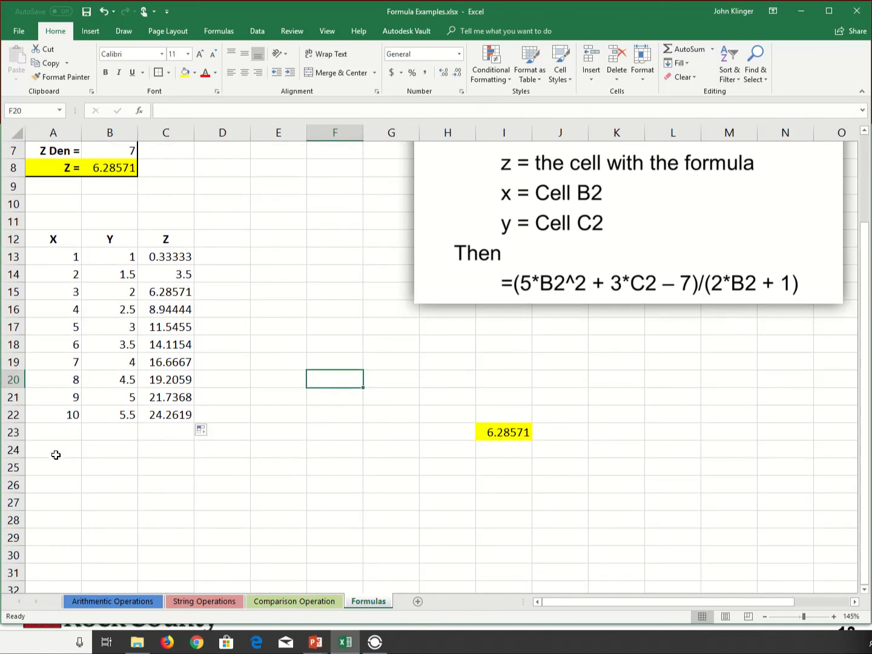
left_click(52, 467)
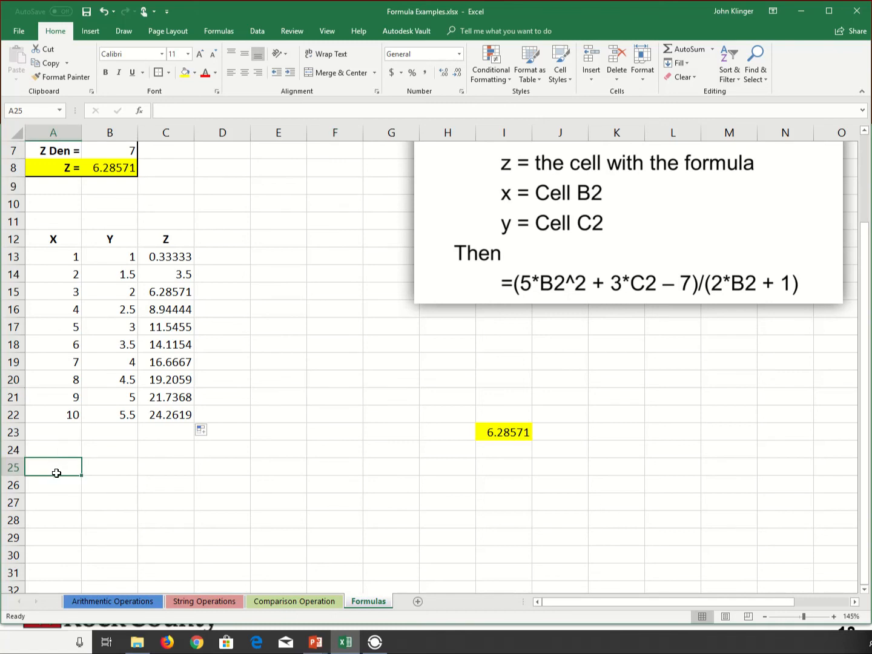
left_click_drag(50, 243, 165, 254)
key("ctrl+c")
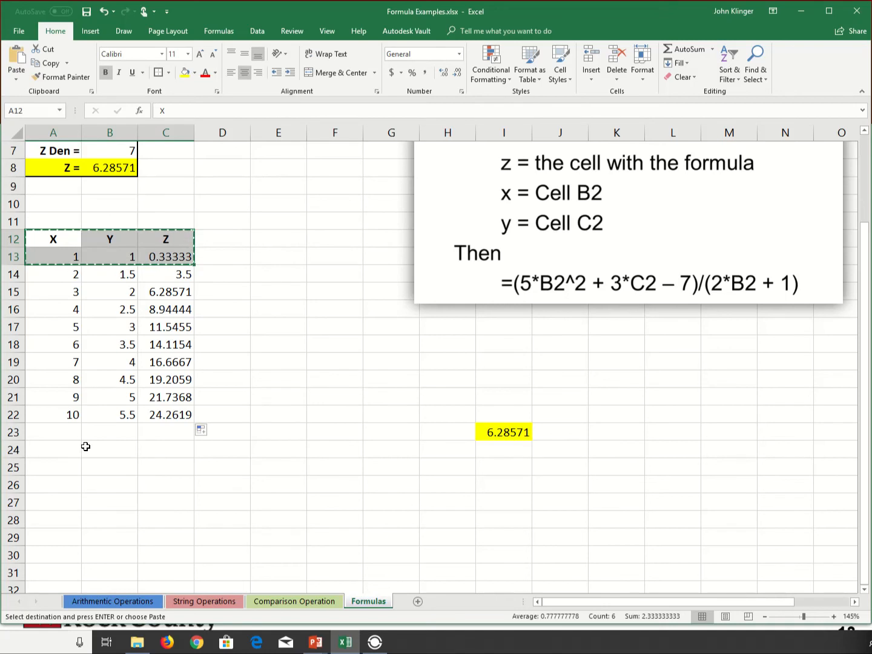
left_click(57, 469)
key("ctrl+v")
left_click(101, 499)
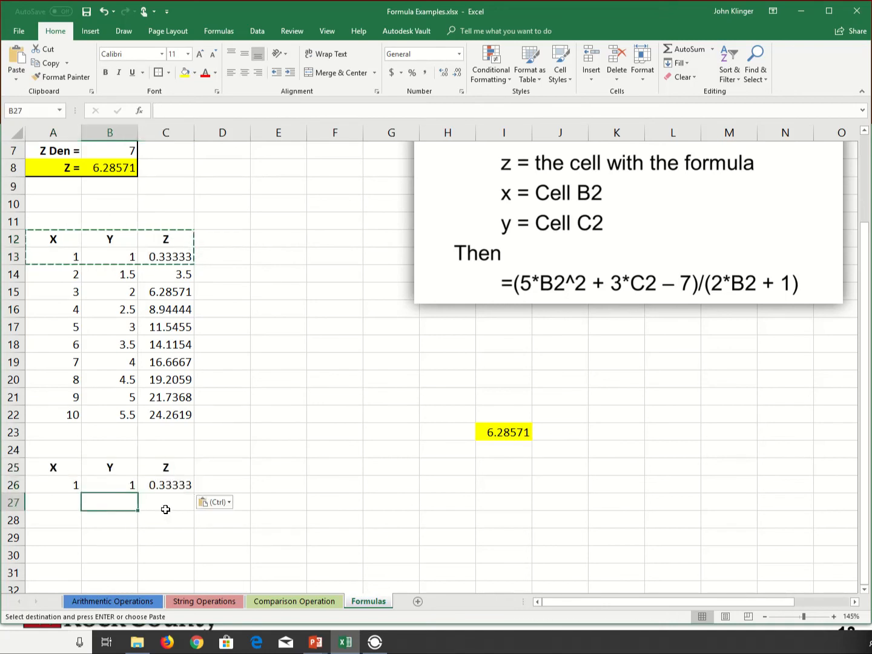
left_click(75, 487)
left_click(118, 487)
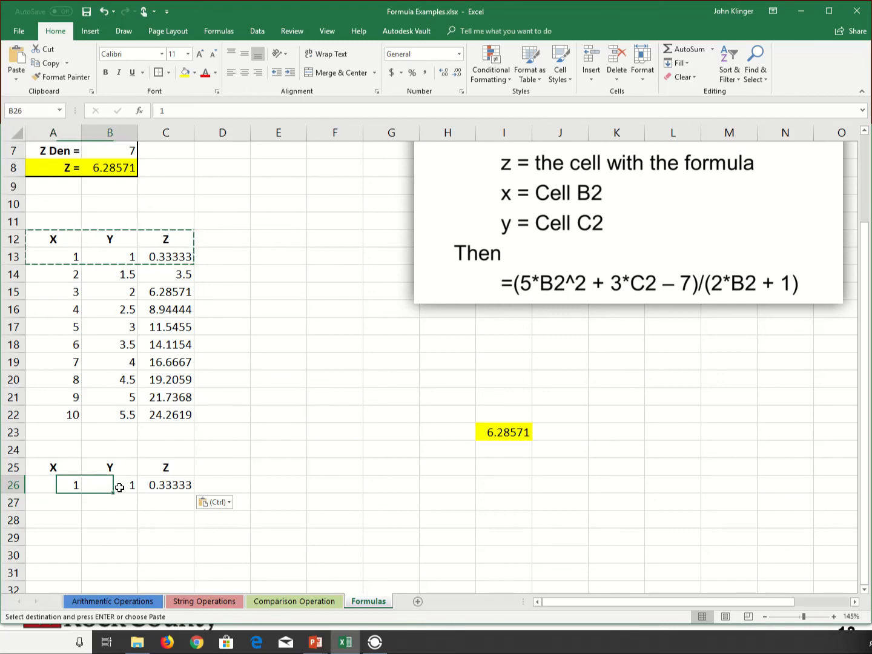
Copy the Y values from B13:B22 into the second table at B26:B35.
left_click_drag(115, 254, 111, 410)
key("ctrl+c")
left_click_drag(133, 487, 109, 376)
key("ctrl+v")
left_click(219, 467)
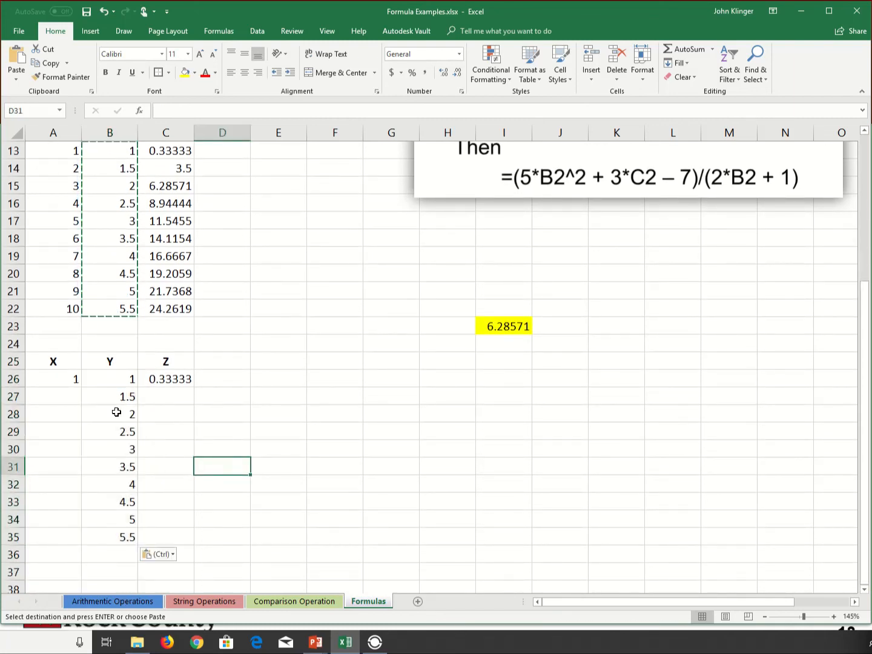
Try filling the relative Z formula from C26 down to C35 and check the references in C28.
left_click(168, 379)
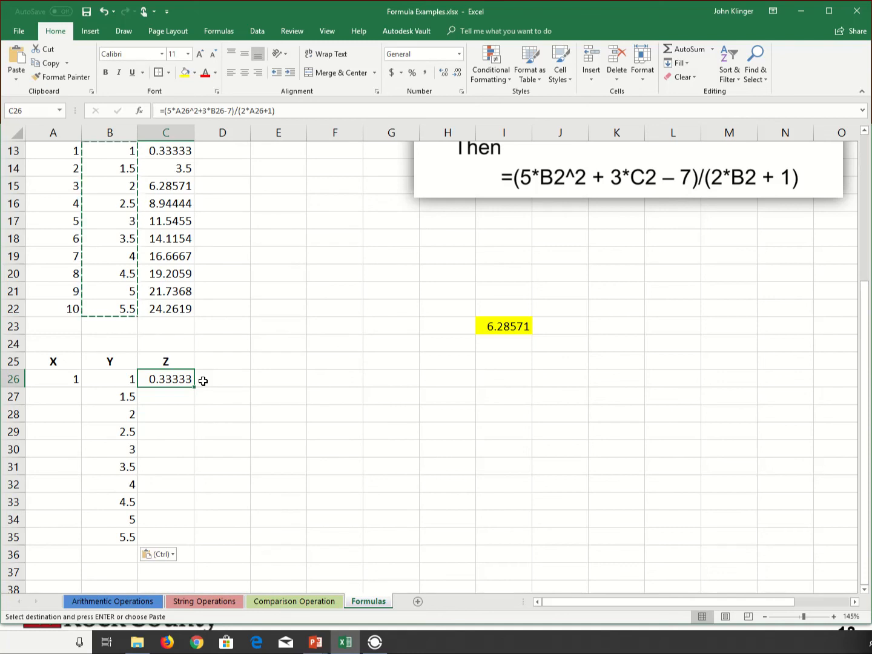
left_click_drag(196, 389, 178, 541)
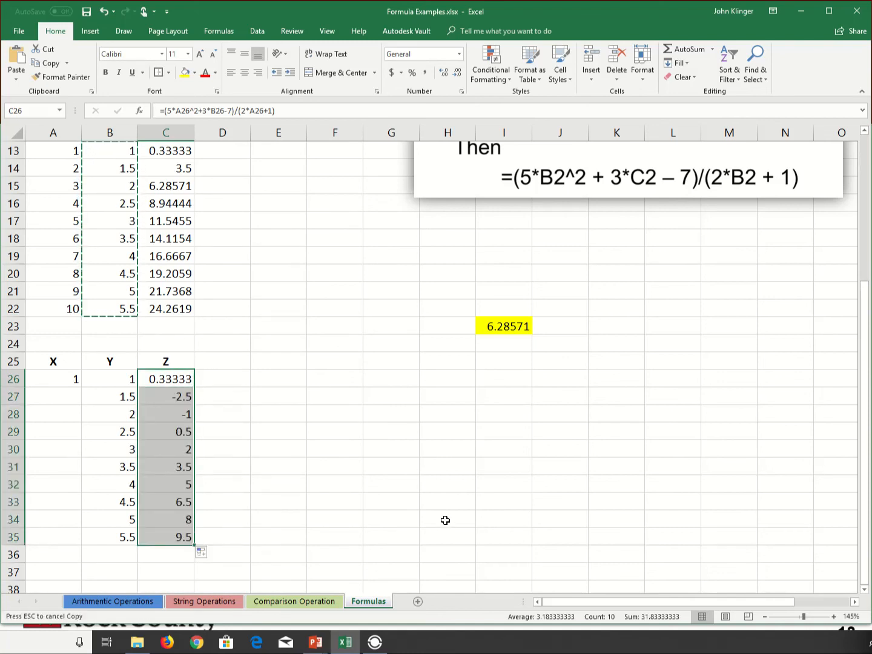
double_click(173, 413)
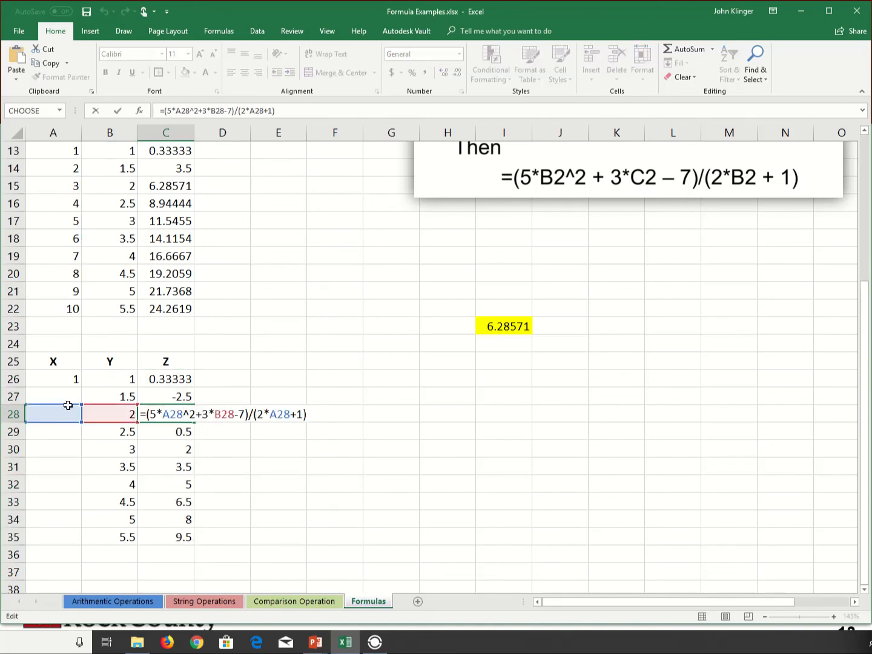
key("Escape")
Make both A26 references absolute ($A$26) in C26's Z formula and fill it down to C35.
left_click(44, 376)
left_click(174, 379)
double_click(175, 379)
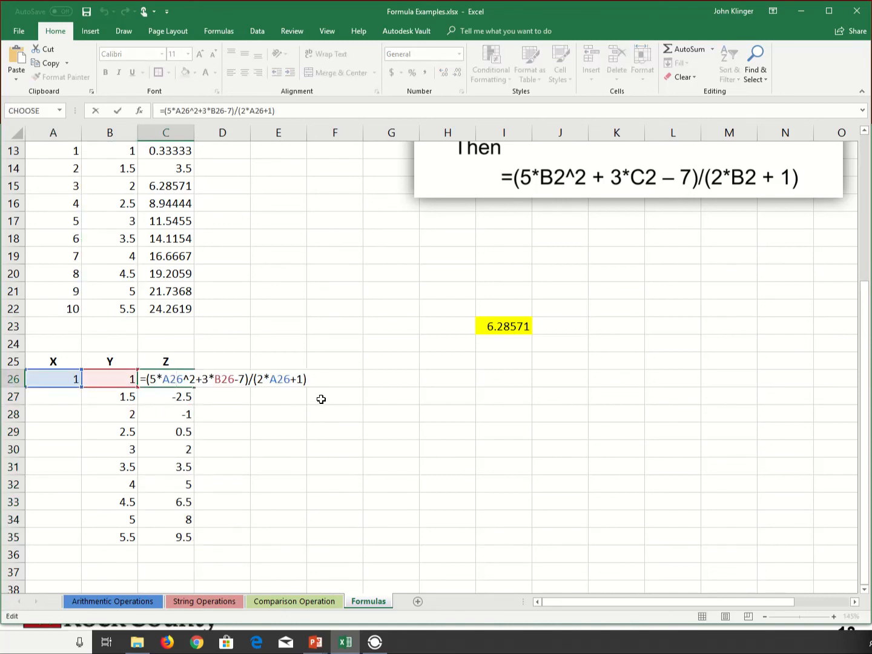
key("F4")
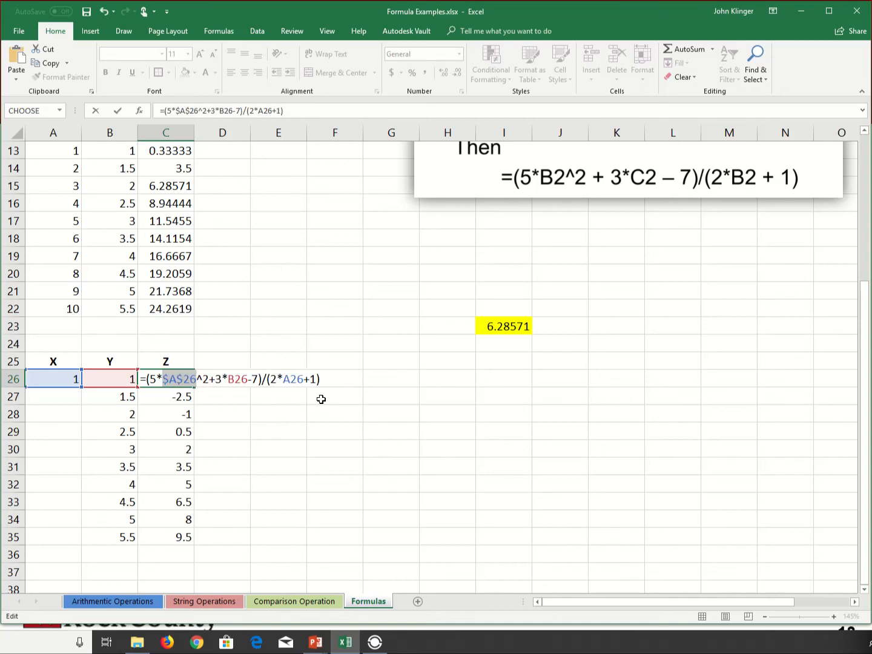
key("Right")
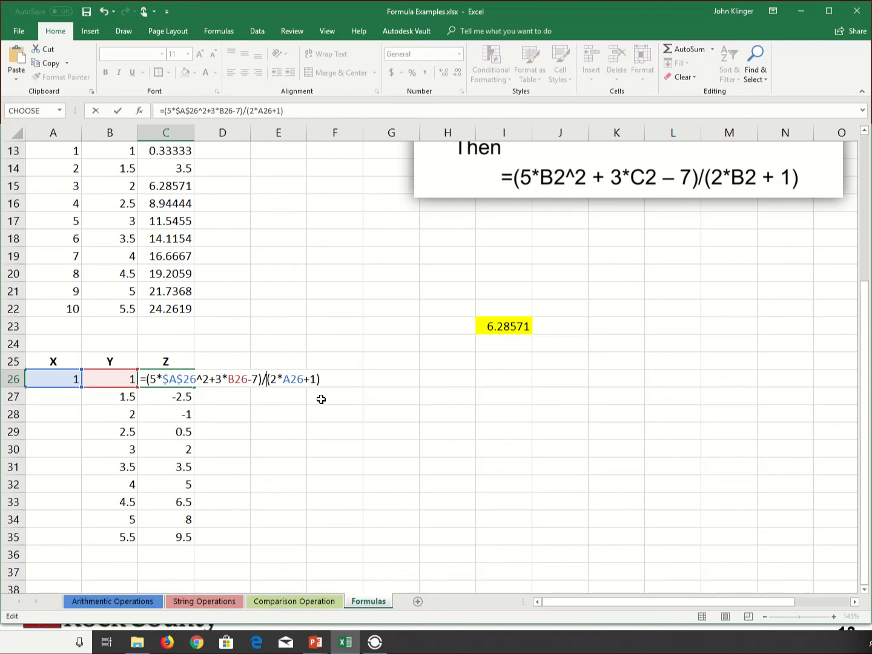
key("F4")
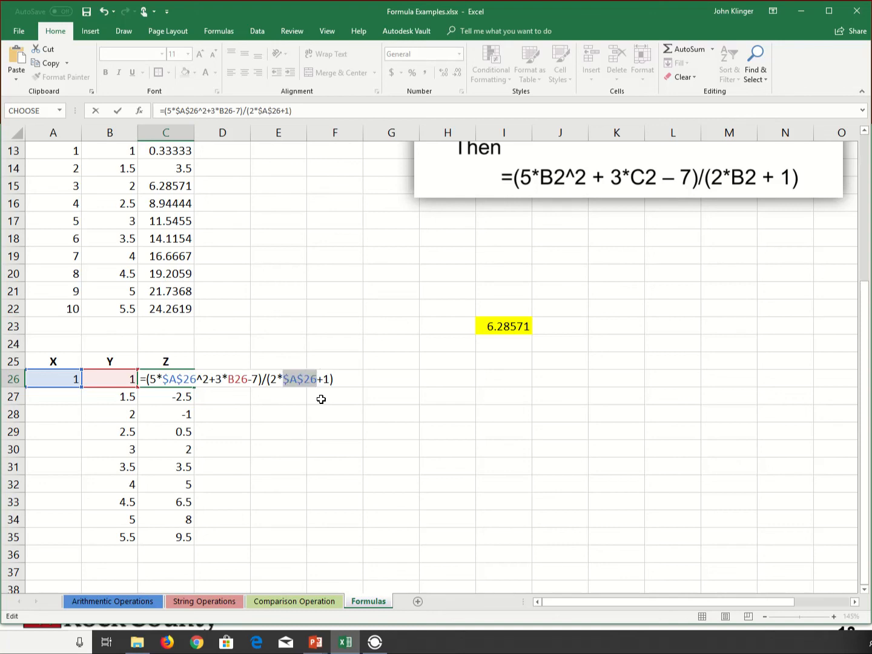
key("Return")
left_click(185, 379)
left_click_drag(194, 385, 194, 542)
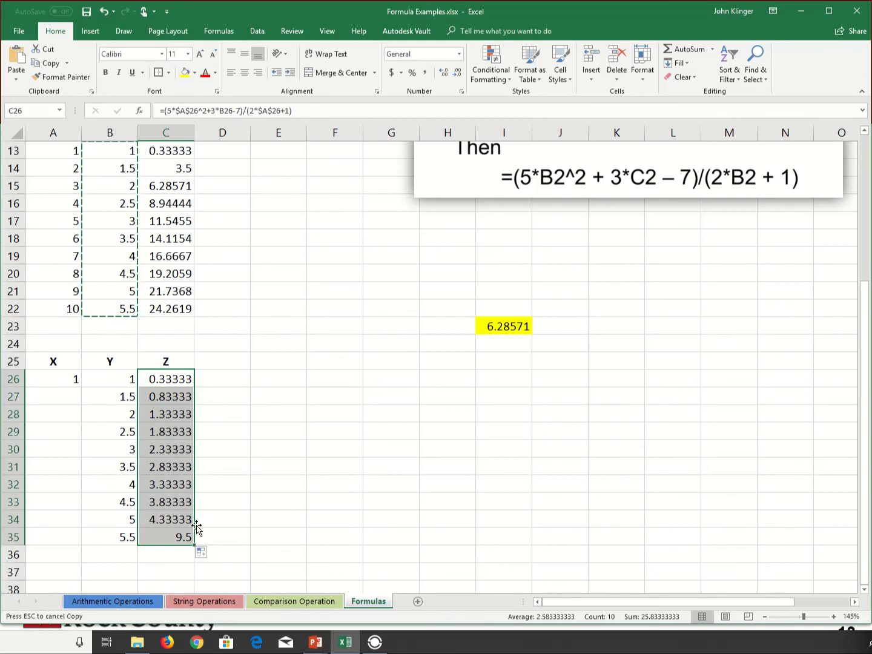
Examine the absolute X and relative Y references in the filled Z formulas in C29, C32, C34 and C35.
double_click(179, 432)
key("Escape")
double_click(176, 484)
key("Return")
double_click(173, 520)
key("Escape")
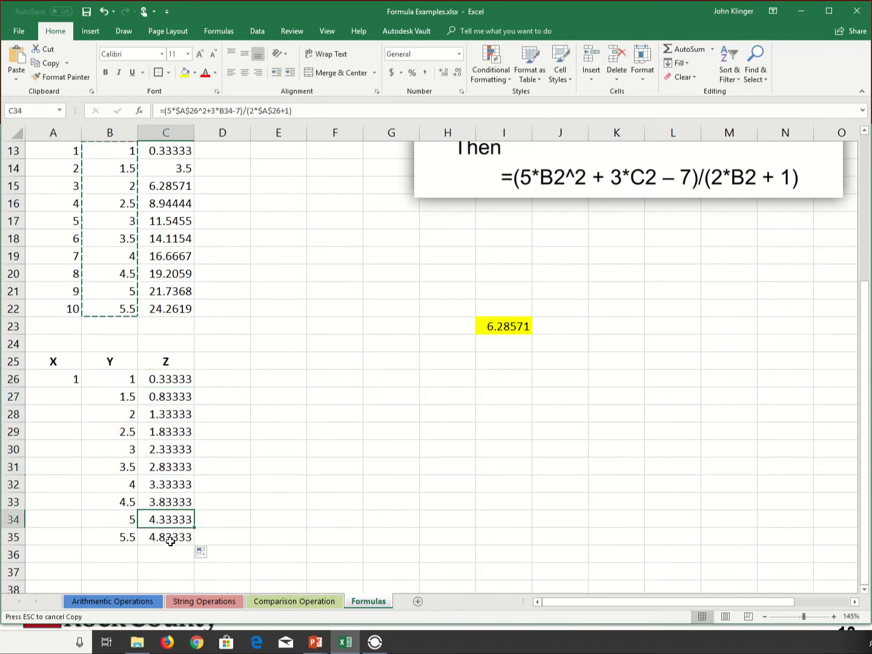
double_click(170, 537)
key("Escape")
left_click(187, 482)
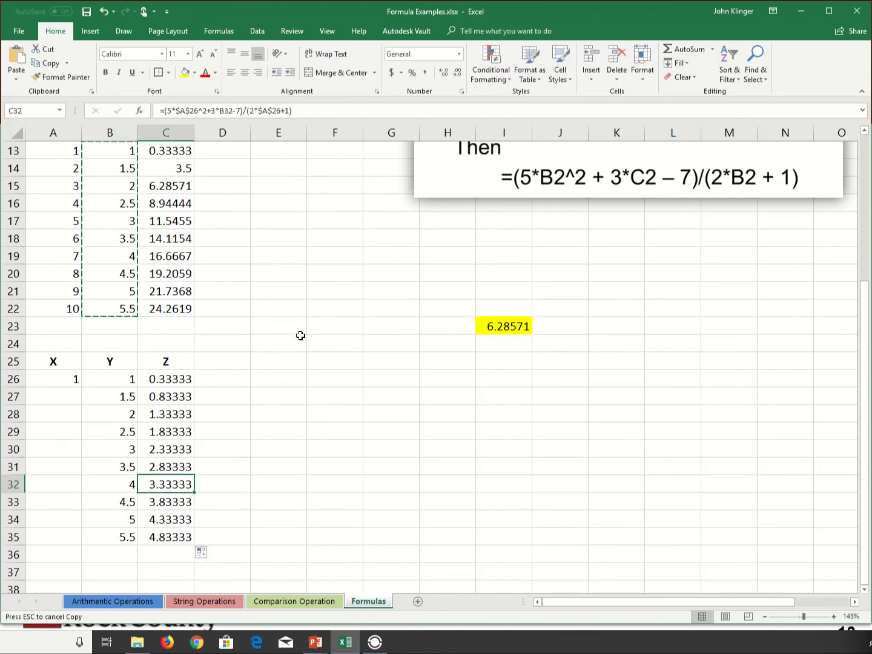
Review both X, Y, Z tables and switch to the PowerPoint slide "Relative Vs. Absolute cont.".
scroll(300, 336, "up", 4)
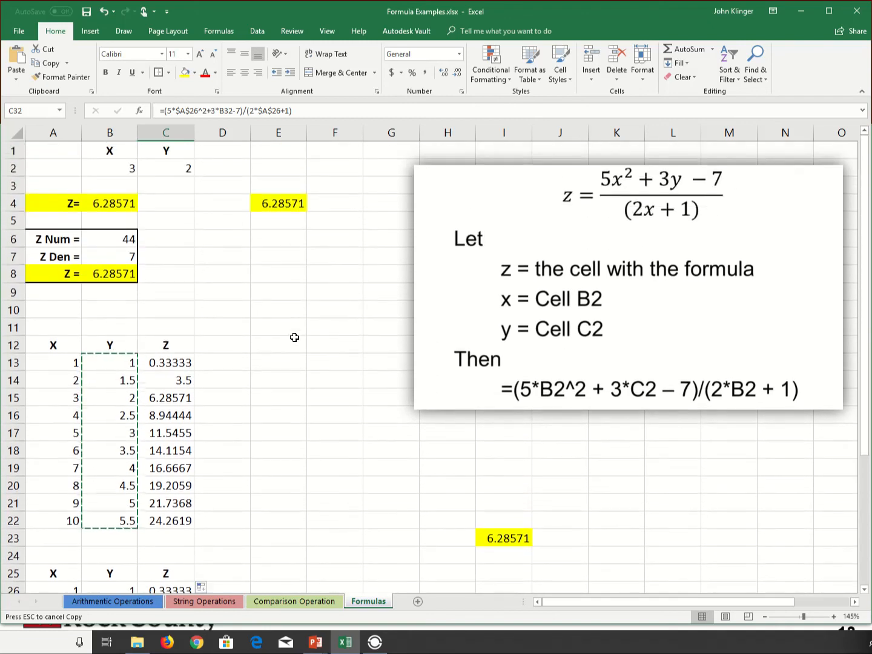
scroll(290, 370, "down", 3)
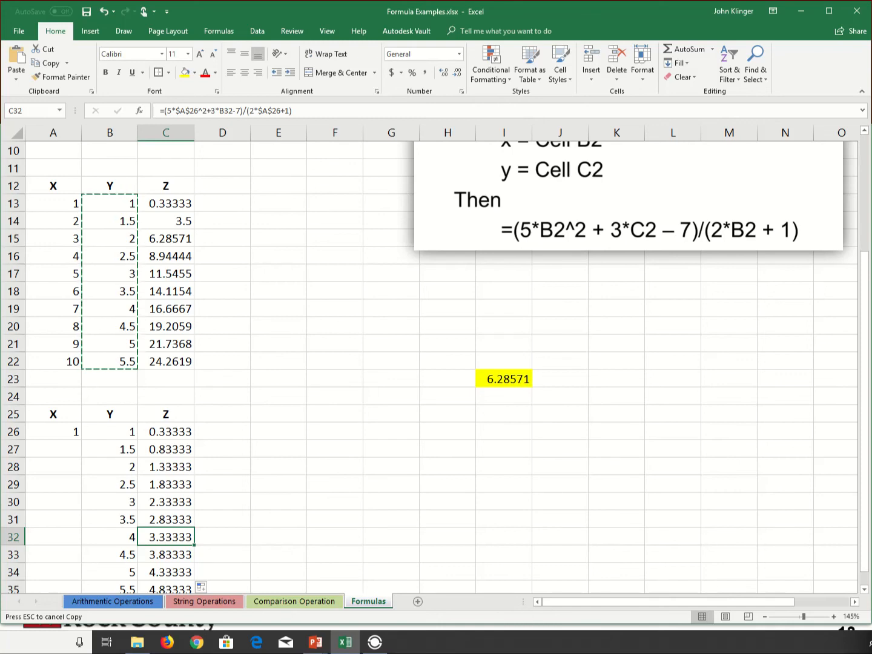
key("alt+Tab")
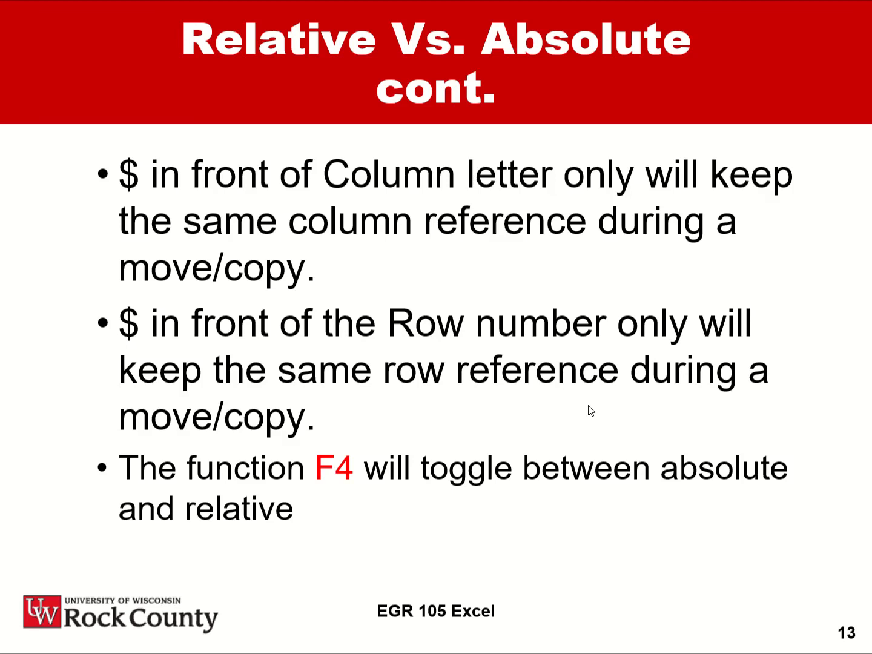